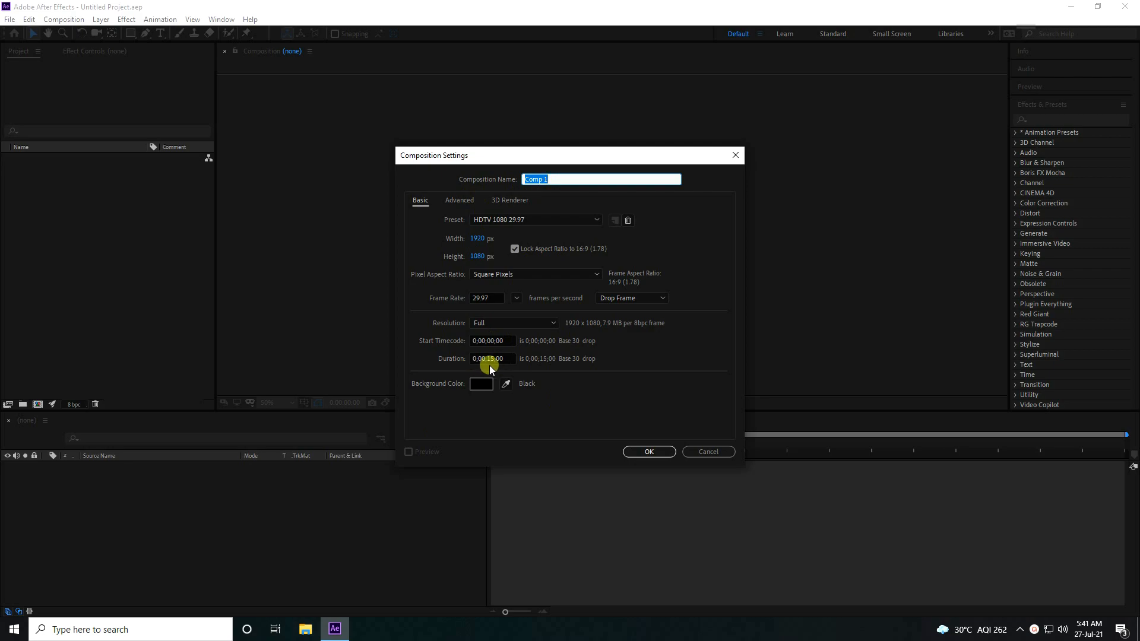
- Create a 1920 x 1080, 29.97 fps composition lasting 15 seconds and add a text layer reading "Vintage"
click(648, 452)
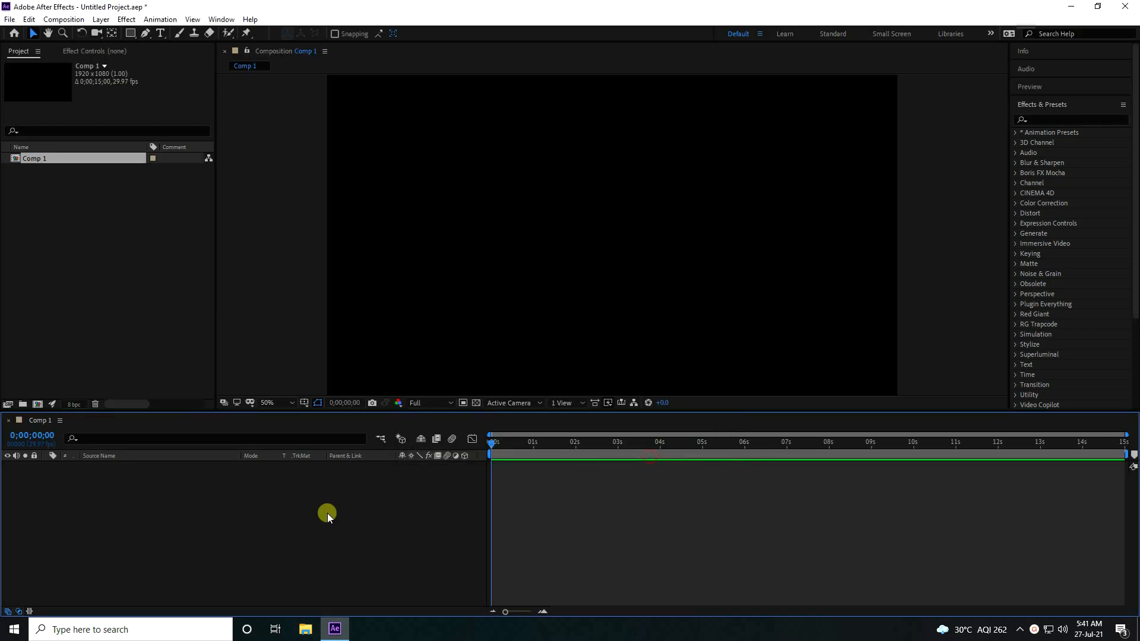
right_click(158, 532)
mouse_move(226, 402)
click(342, 423)
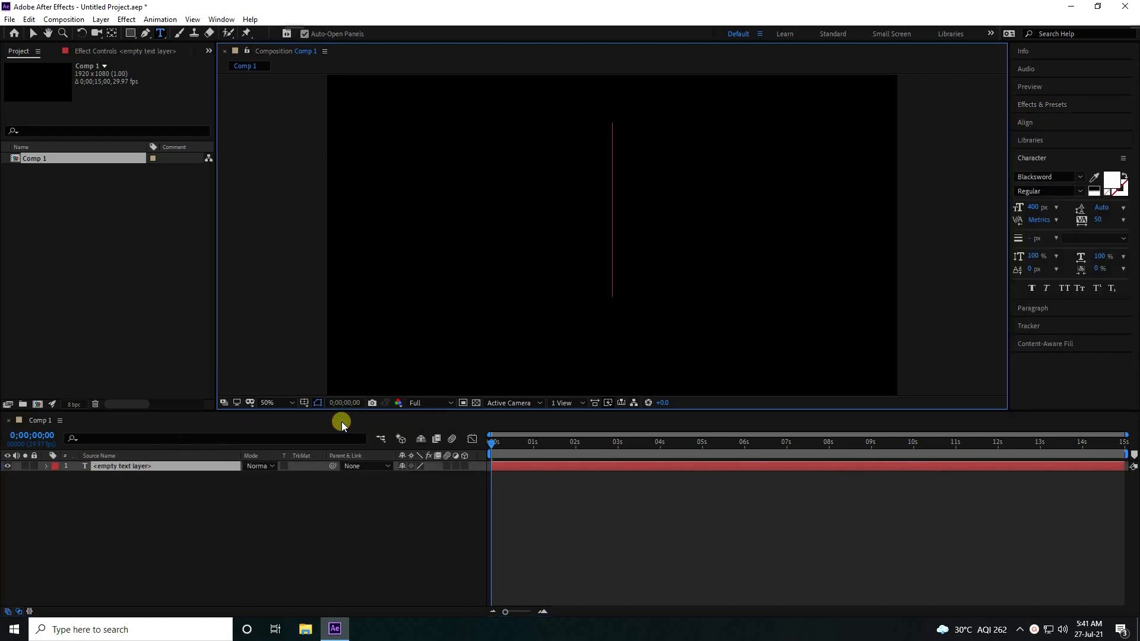
text(V)
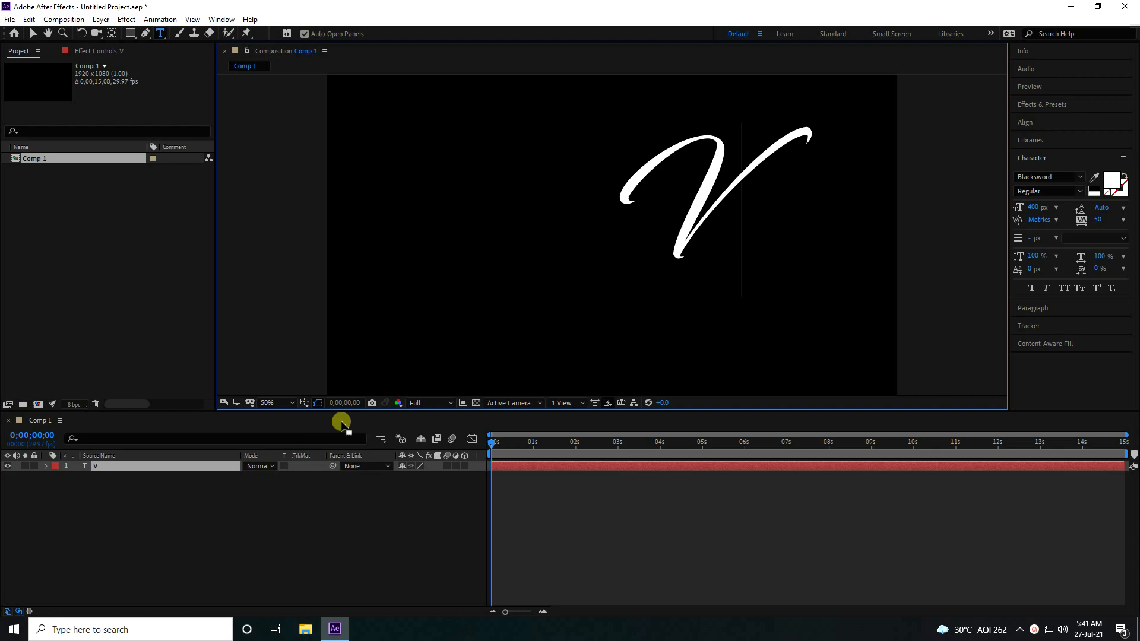
text(intage)
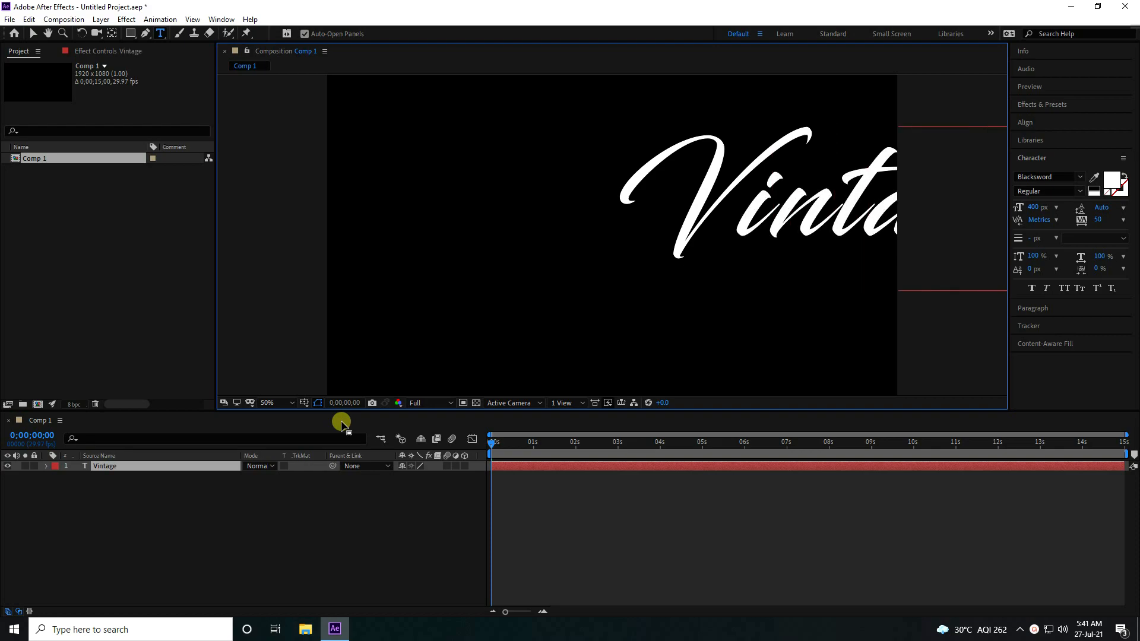
click(33, 33)
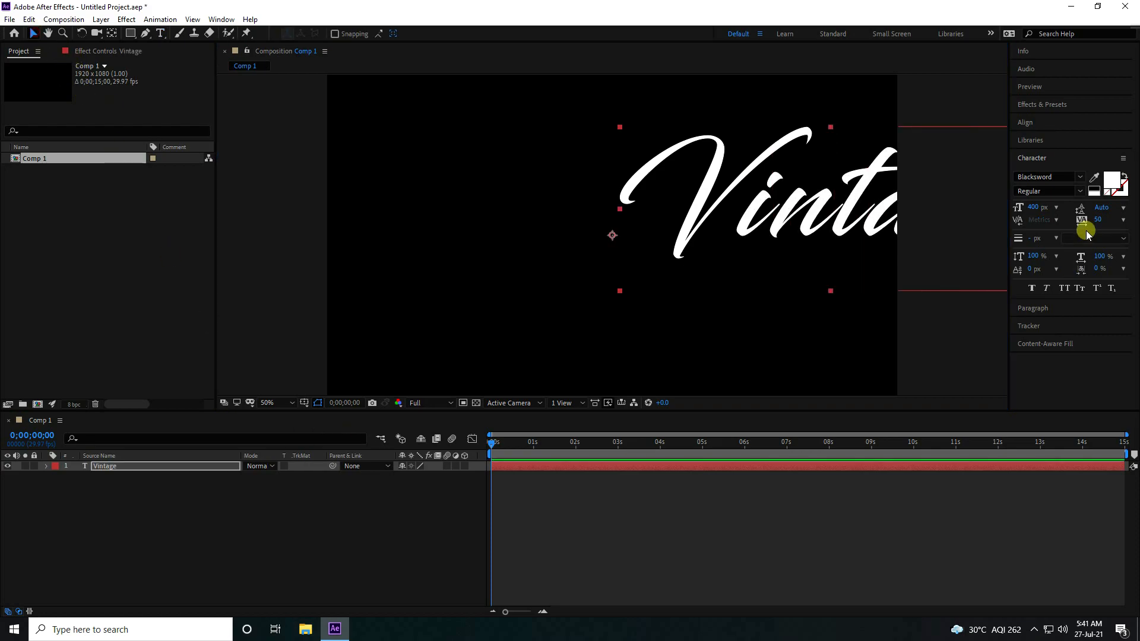
- Center the Vintage text layer horizontally and vertically in the composition
click(1030, 122)
click(1041, 152)
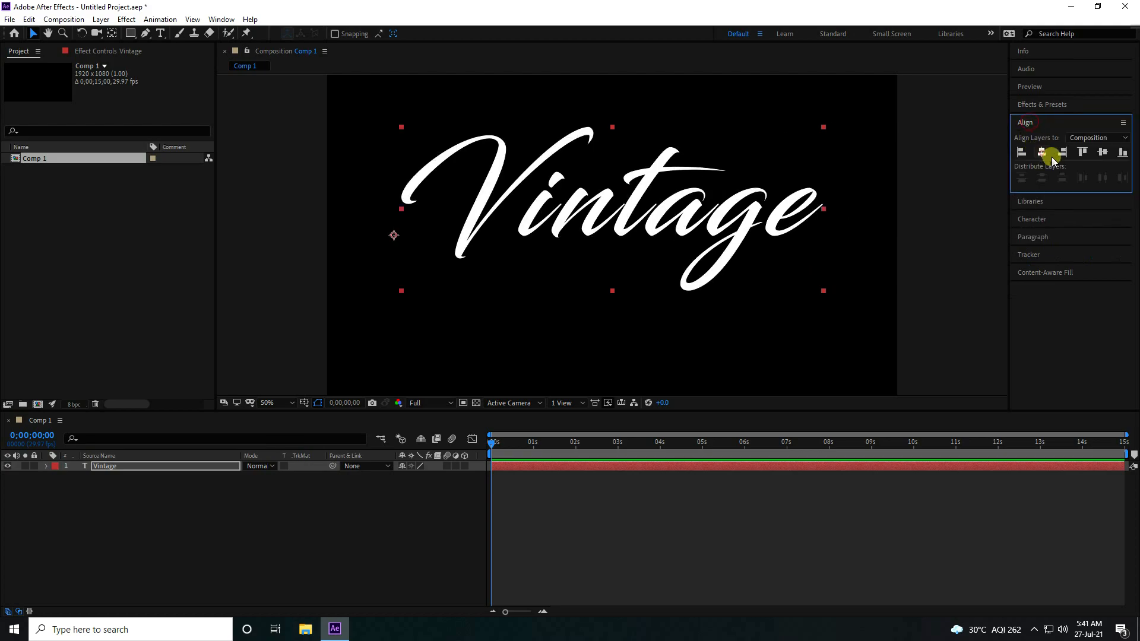
click(1102, 152)
click(368, 539)
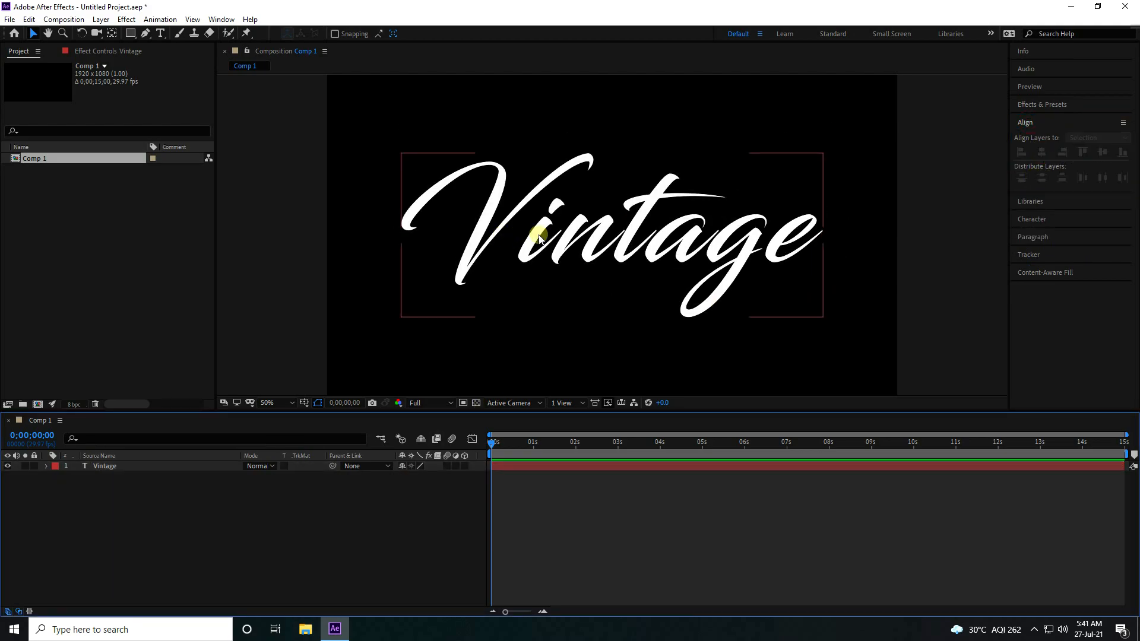
click(713, 249)
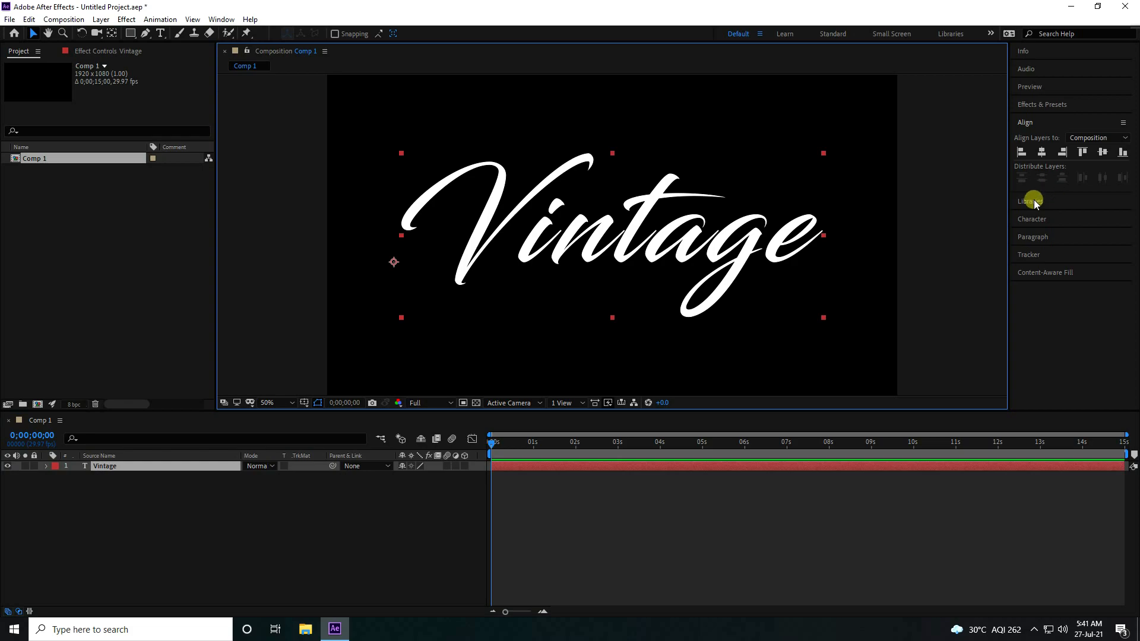
click(1053, 219)
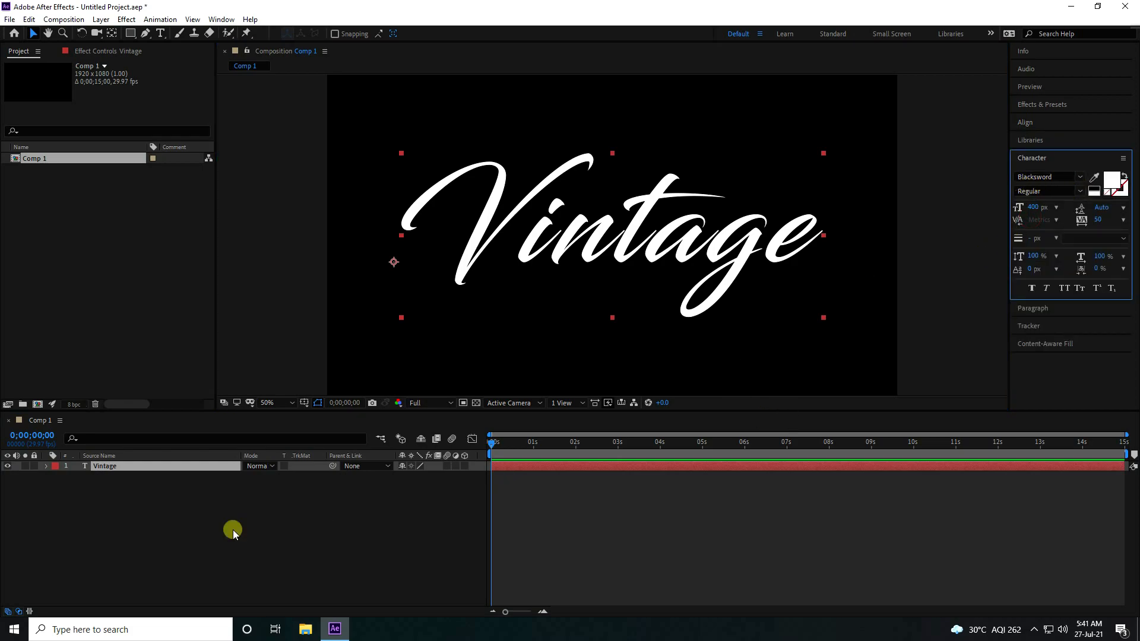
- Add a black full-composition solid named E3D and hide the Vintage text layer
right_click(199, 531)
mouse_move(248, 404)
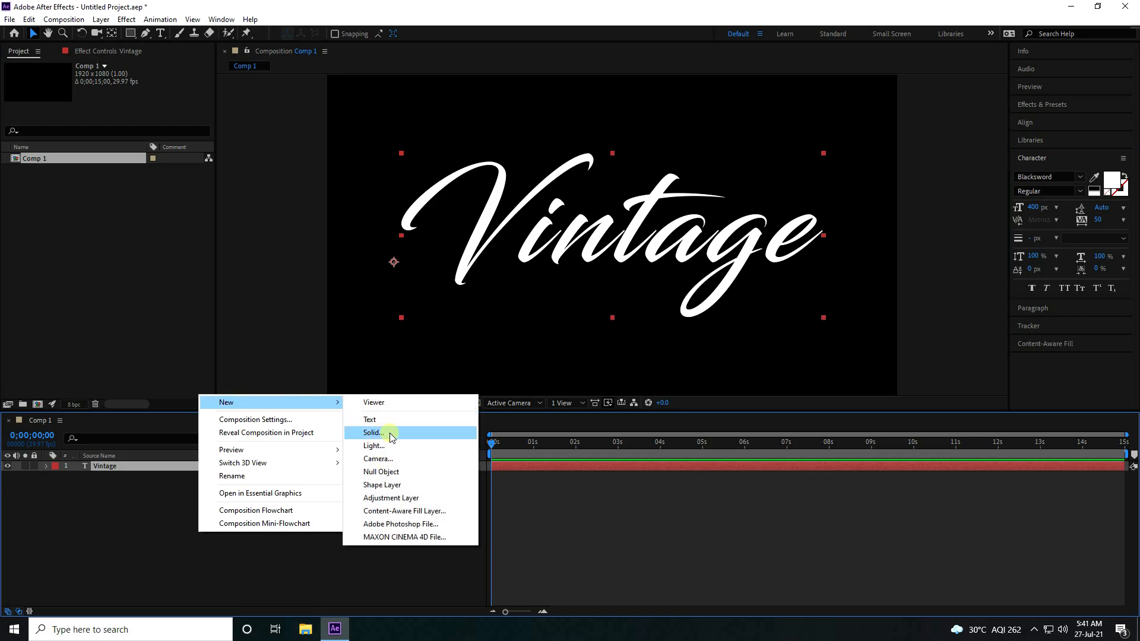
click(390, 434)
key(BackSpace)
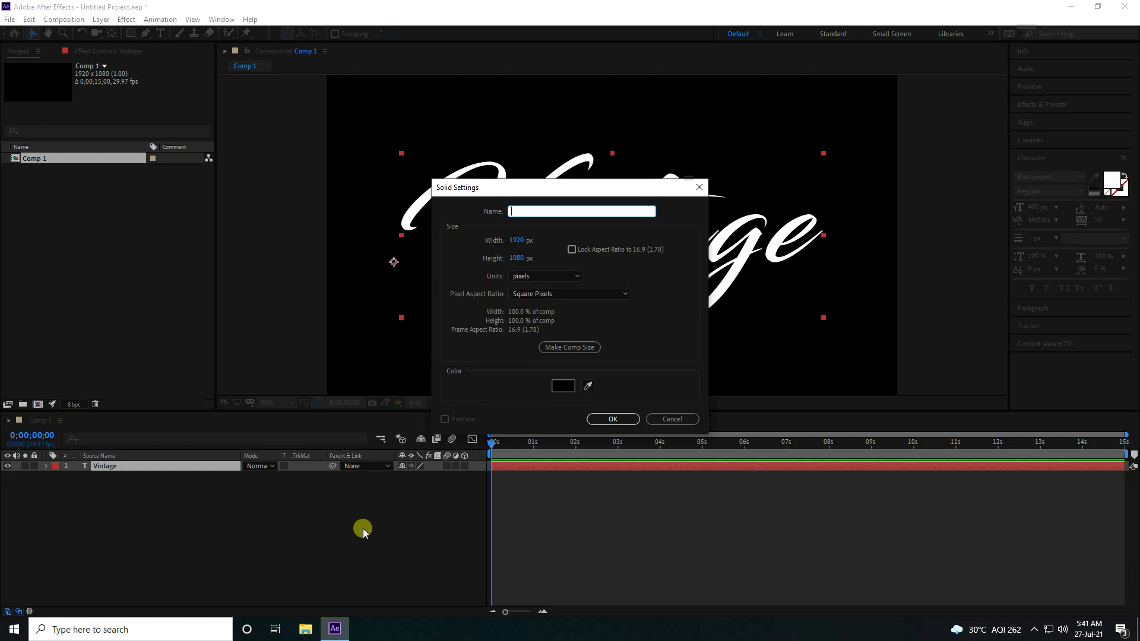
text(E3D)
click(613, 419)
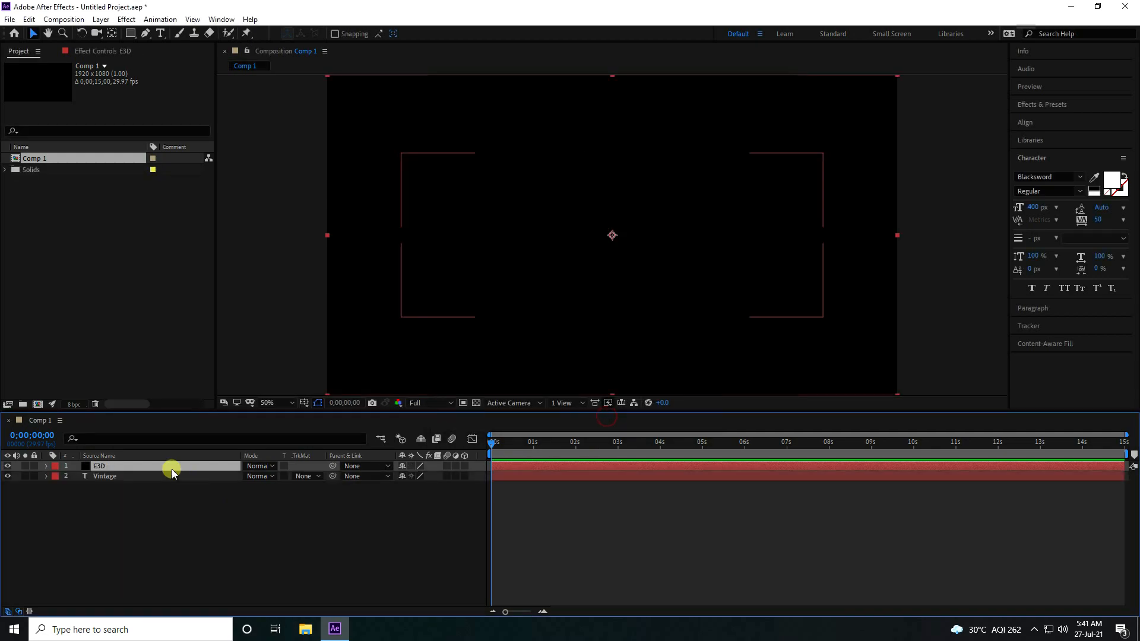
click(7, 476)
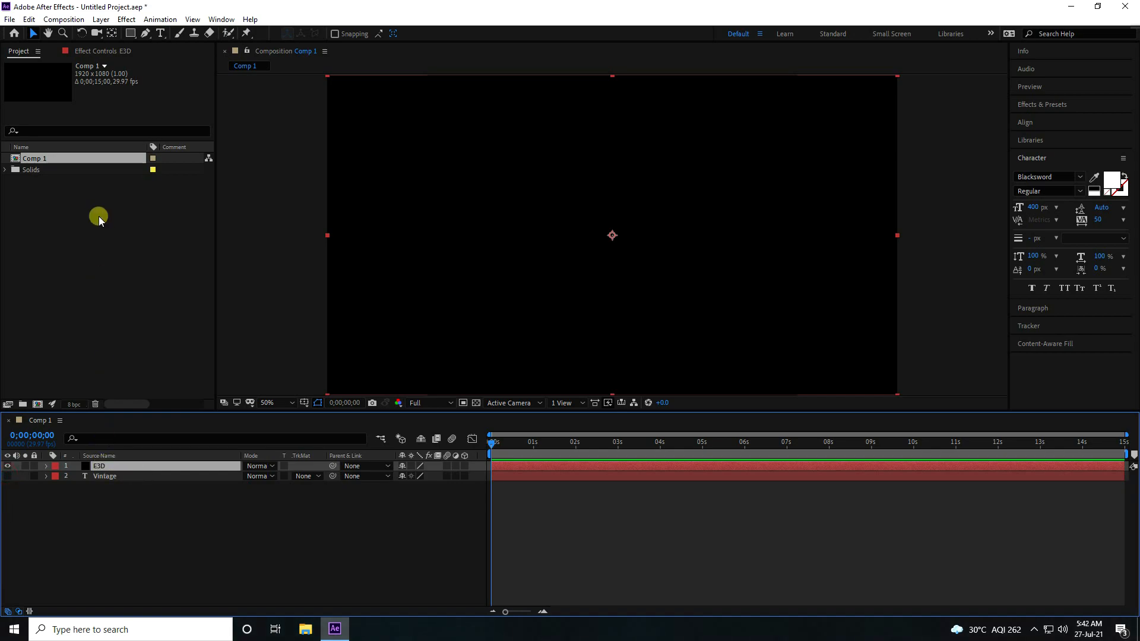
- Import the TEXTURE RED video, add it beneath the other layers in the composition and hide it
click(19, 56)
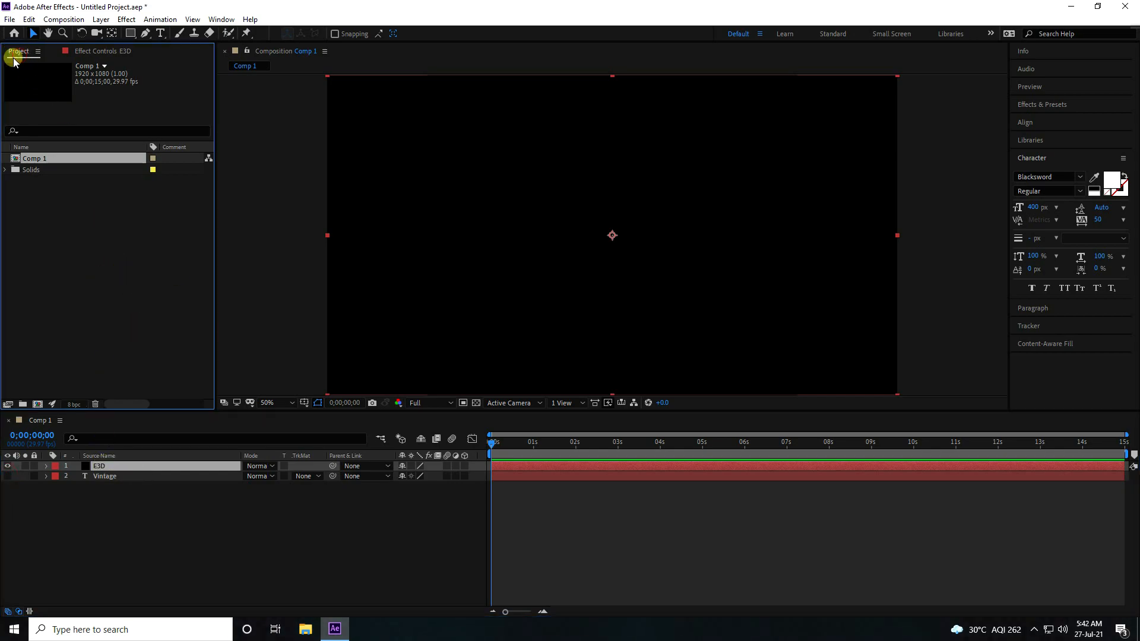
right_click(38, 180)
mouse_move(160, 241)
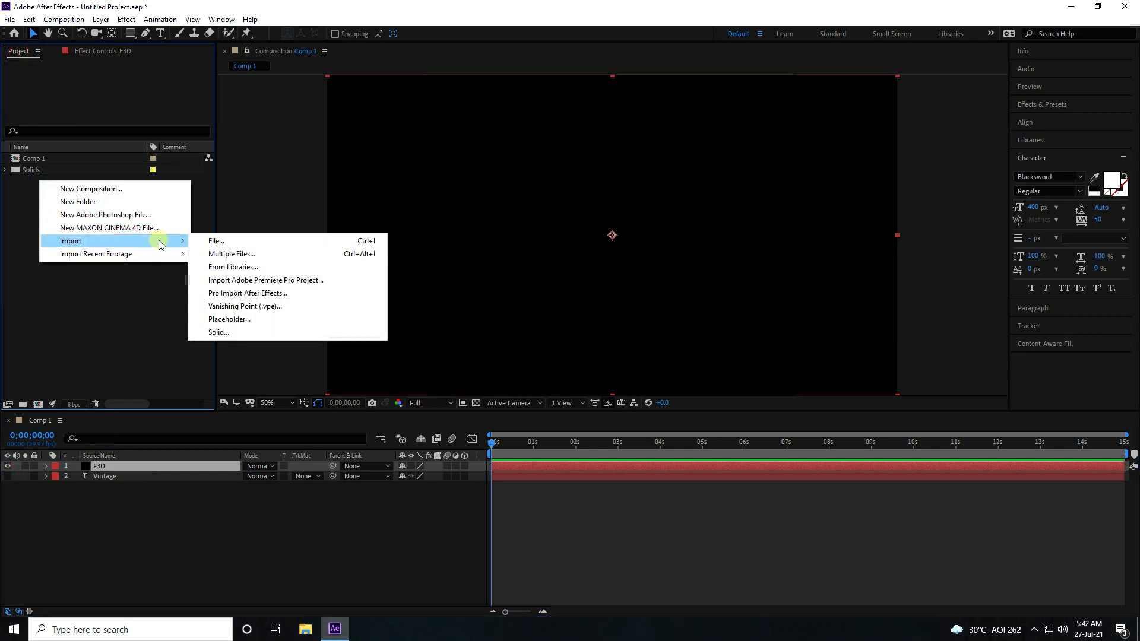
click(215, 243)
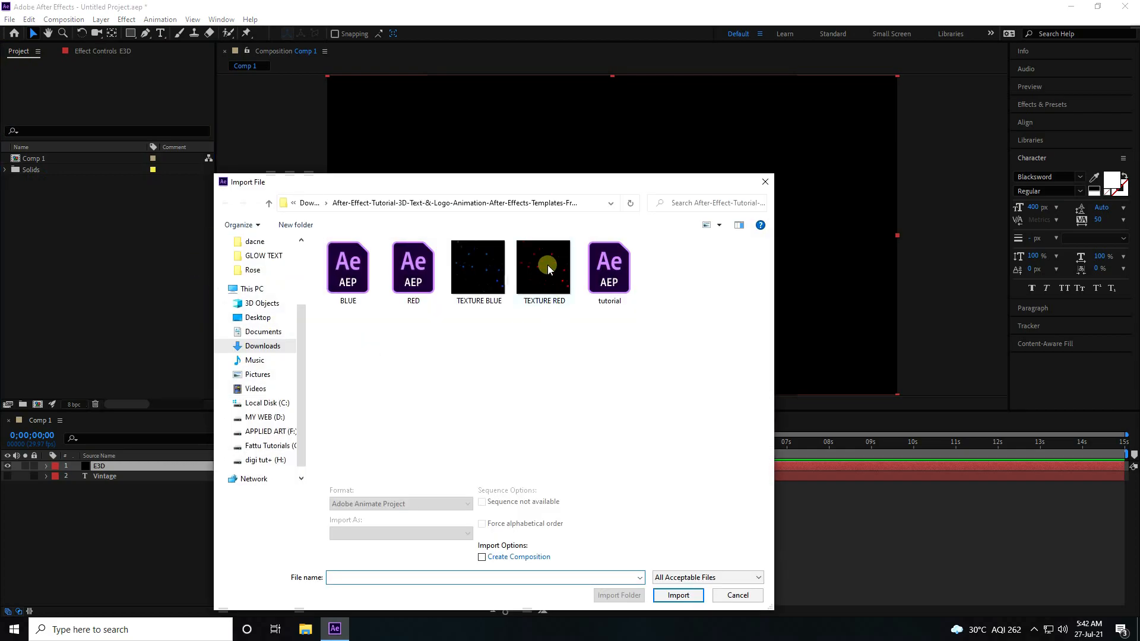
click(547, 266)
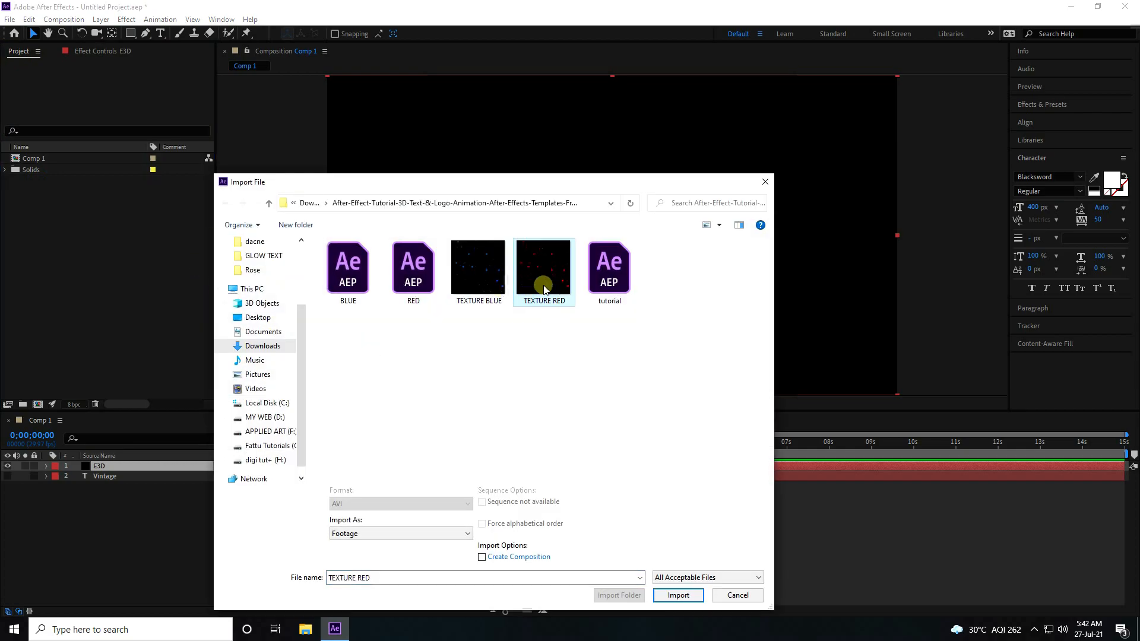
click(675, 595)
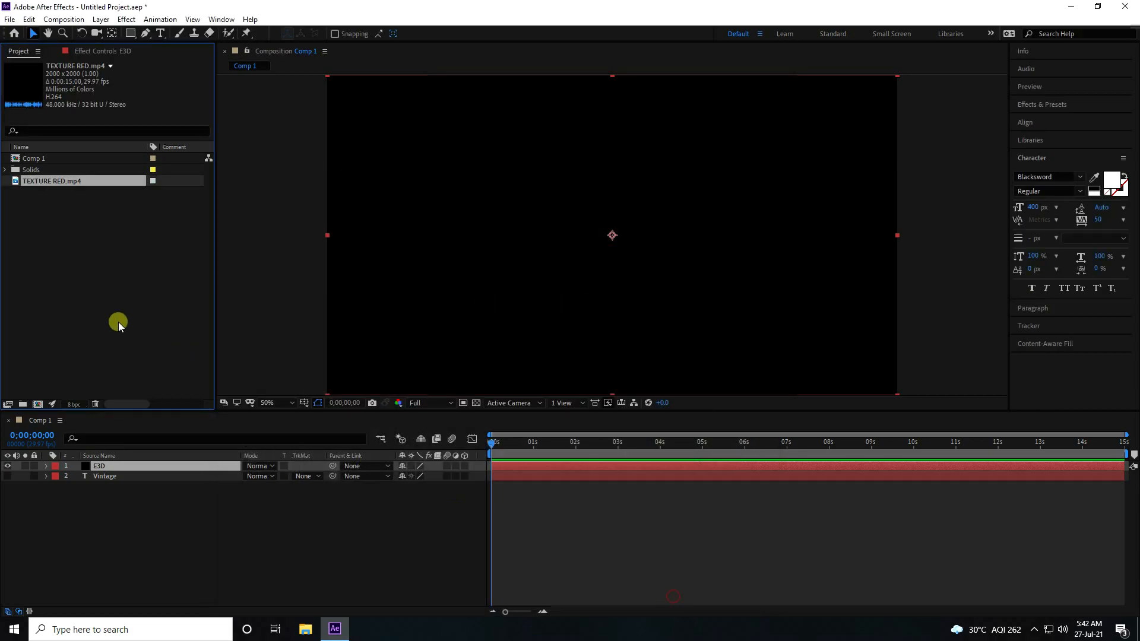
drag(56, 182, 154, 558)
click(7, 486)
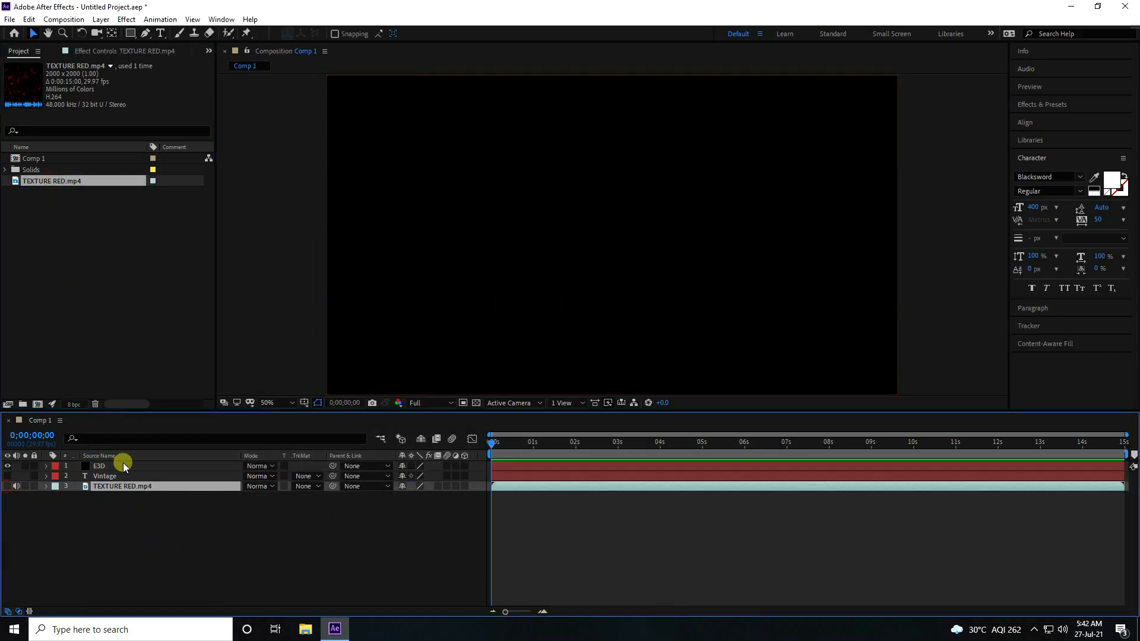
- Apply the Video Copilot Element effect to the E3D solid
click(106, 467)
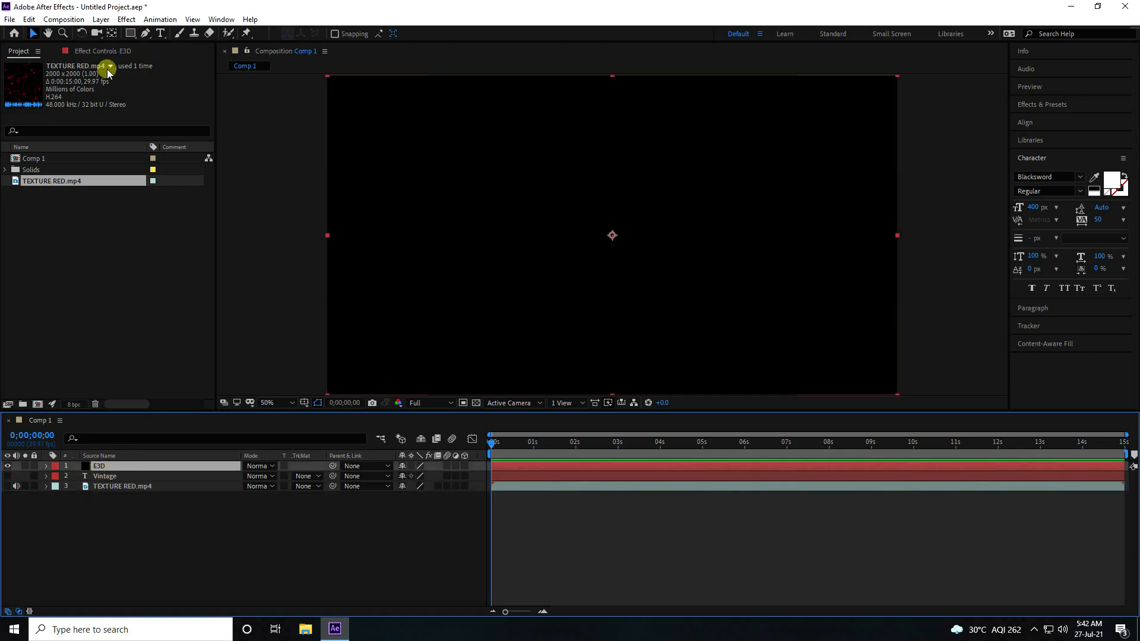
click(123, 20)
mouse_move(256, 416)
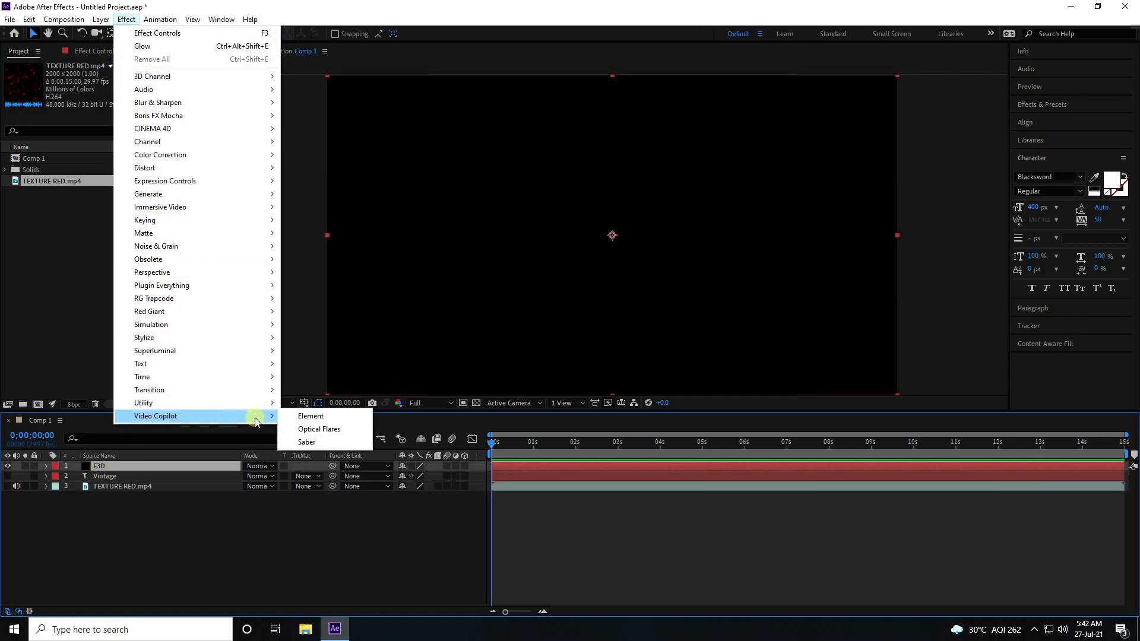
click(308, 417)
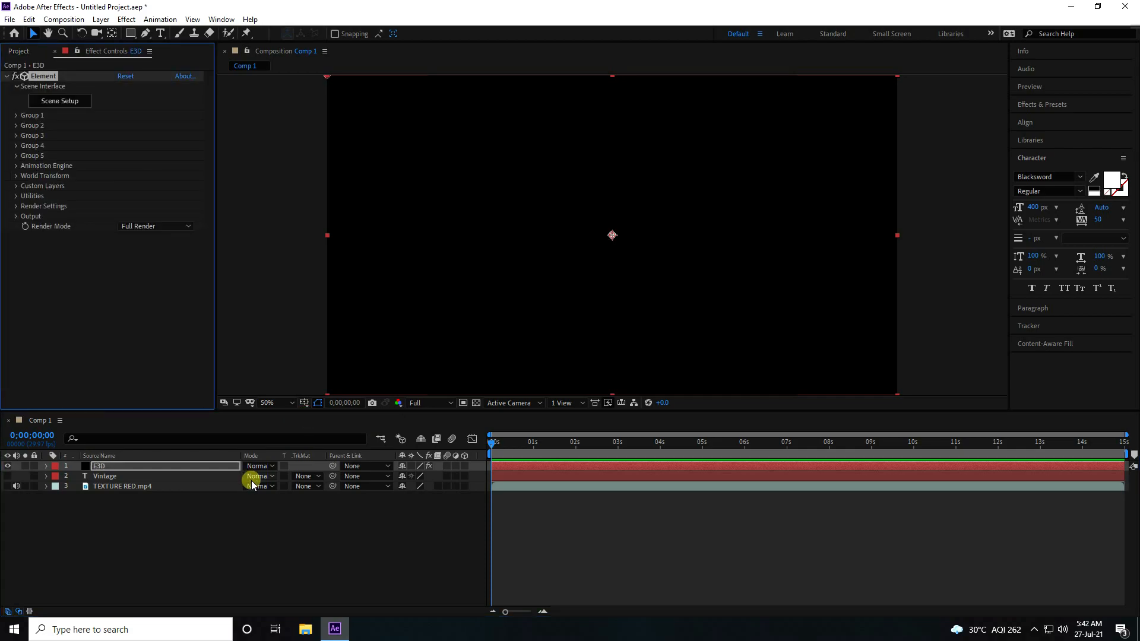
- Assign the Vintage text layer as Path Layer 1 in Element's Custom Text and Masks
click(16, 186)
click(26, 196)
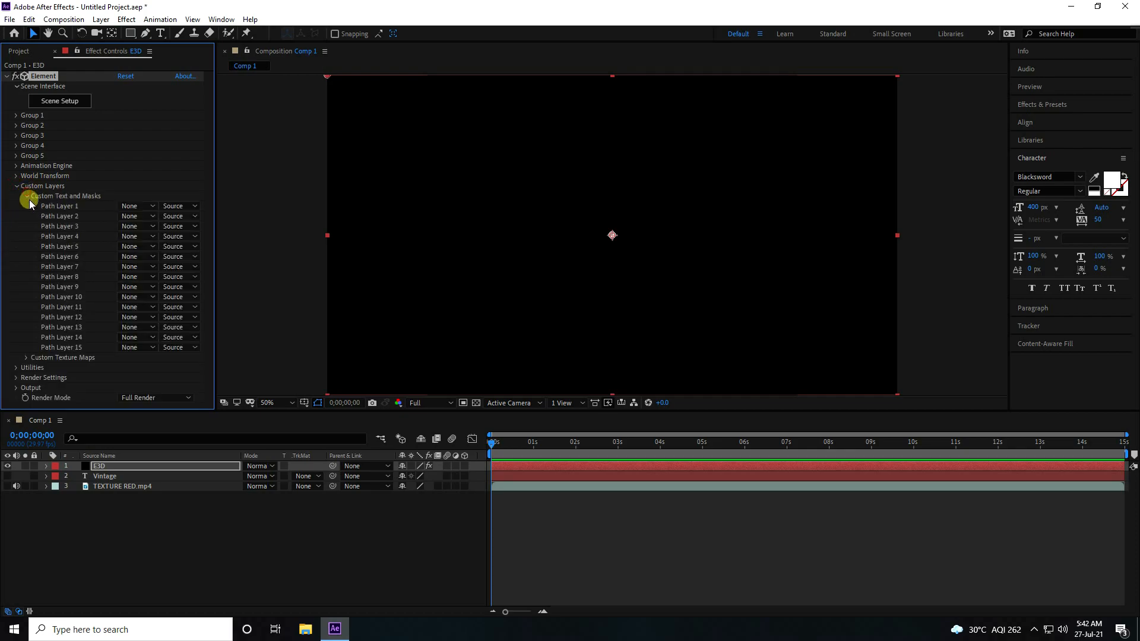
click(140, 206)
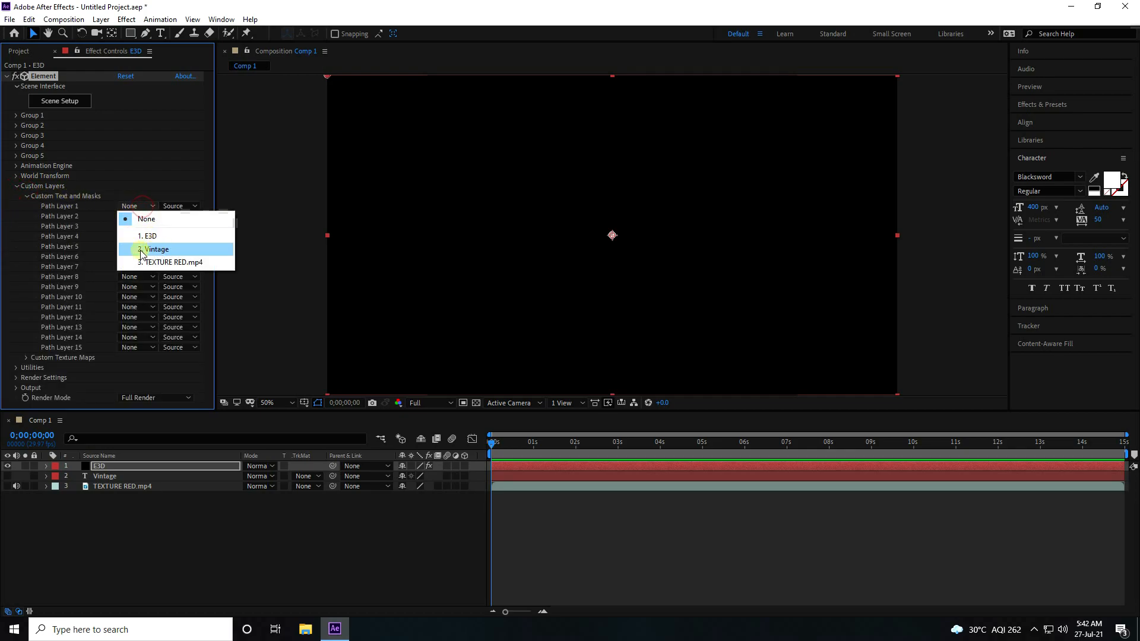
click(177, 250)
click(26, 196)
- Assign TEXTURE RED.mp4 as Layer 1 of Element's Custom Texture Maps
click(26, 206)
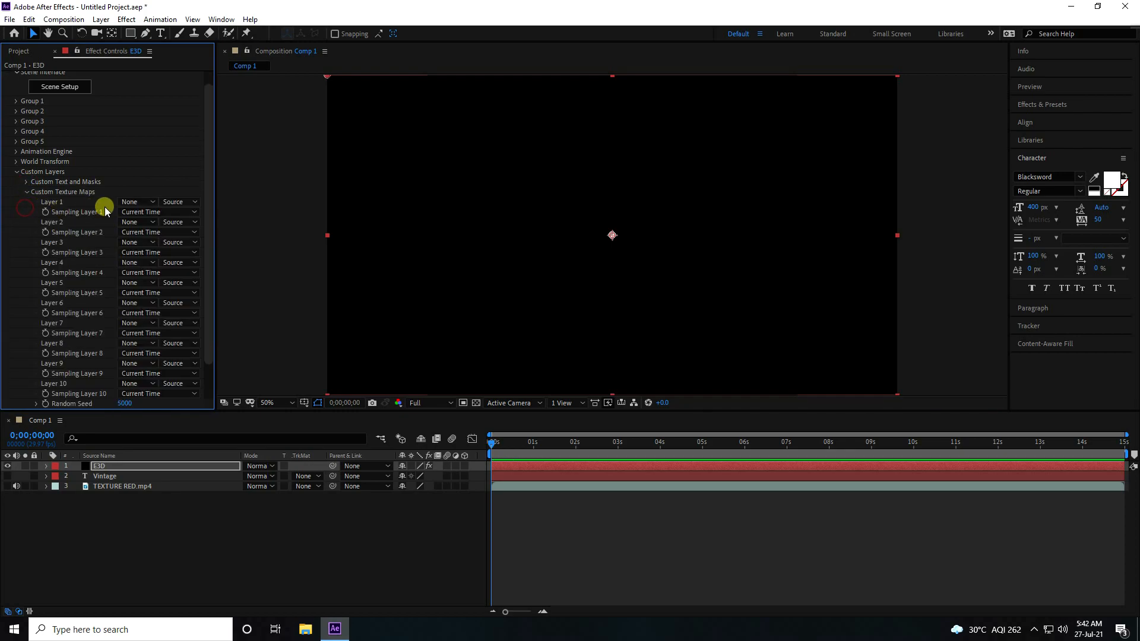
click(138, 202)
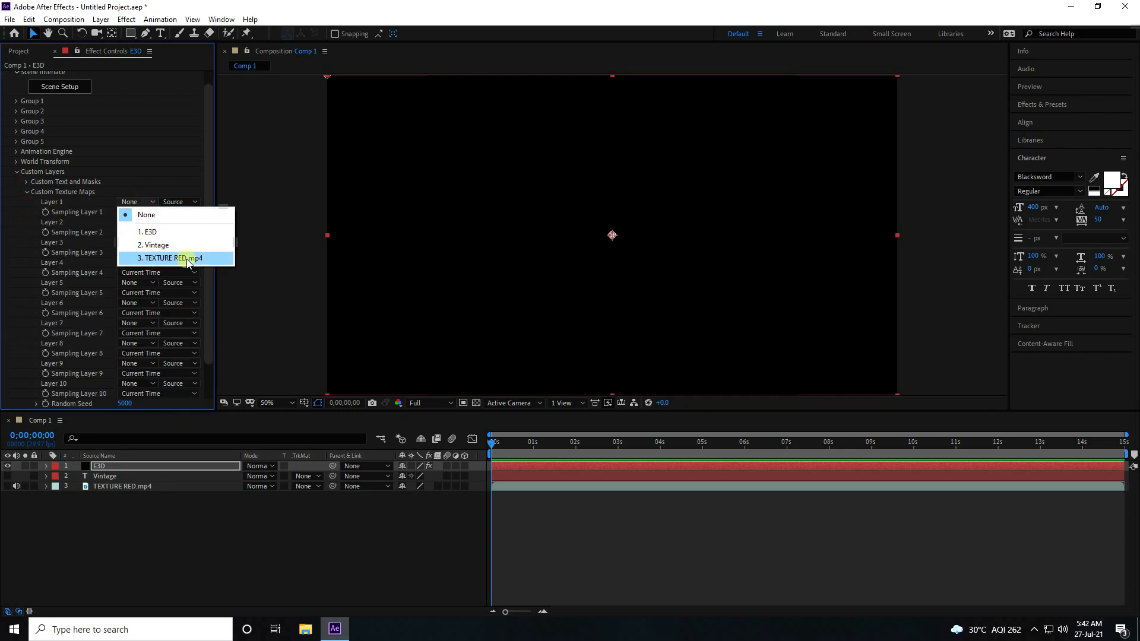
click(166, 258)
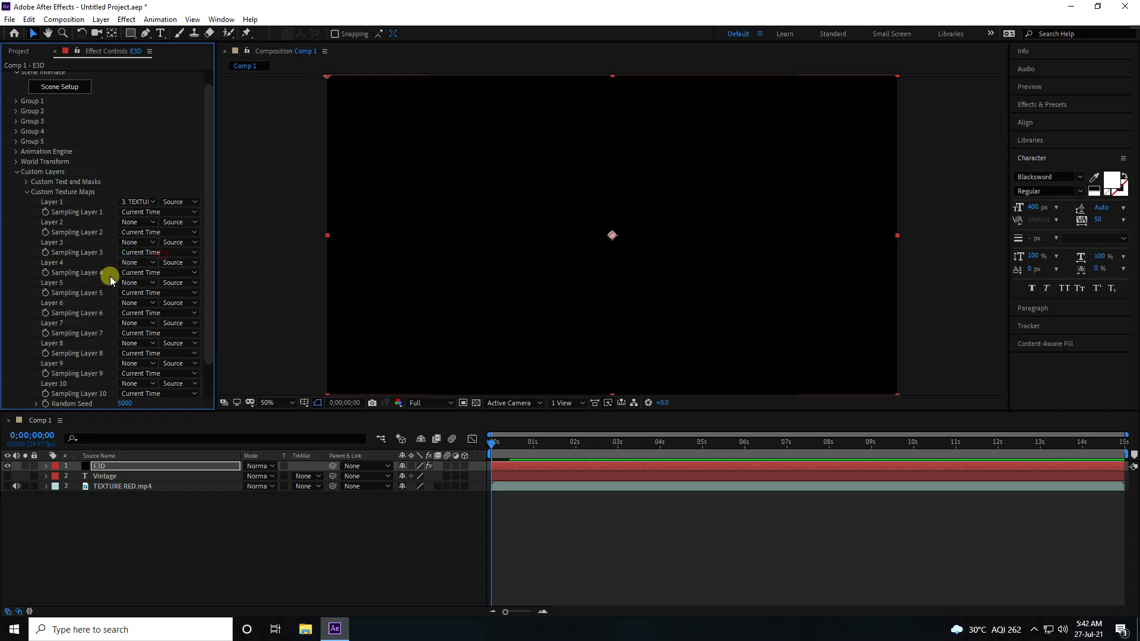
click(26, 192)
click(16, 187)
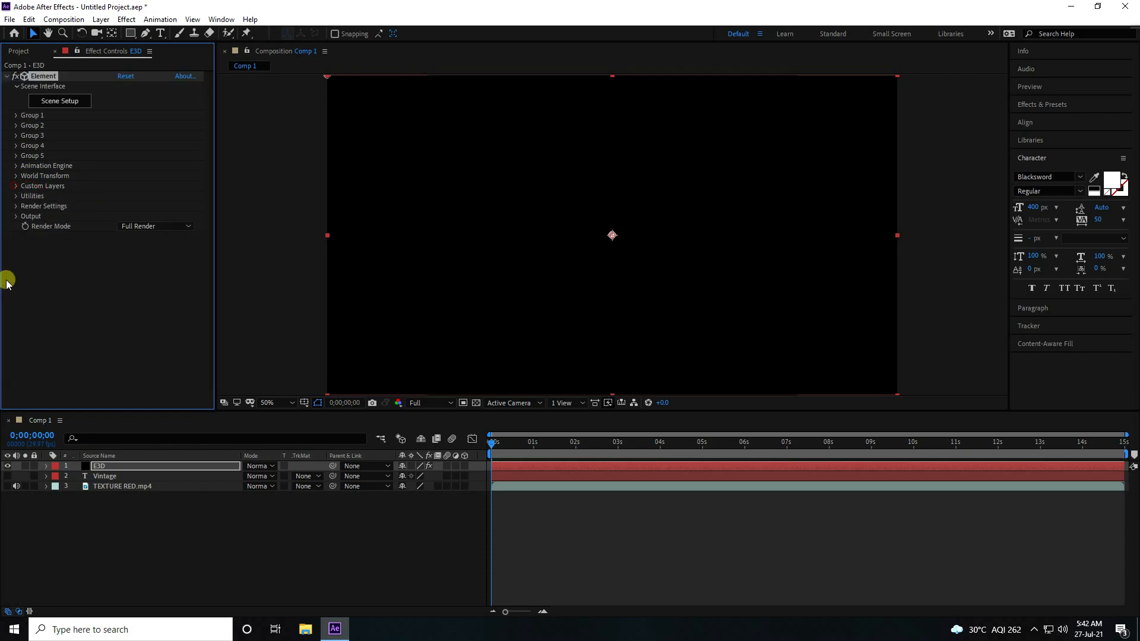
- Open Element's Scene Setup and extrude the Vintage text into a 3D model
click(74, 102)
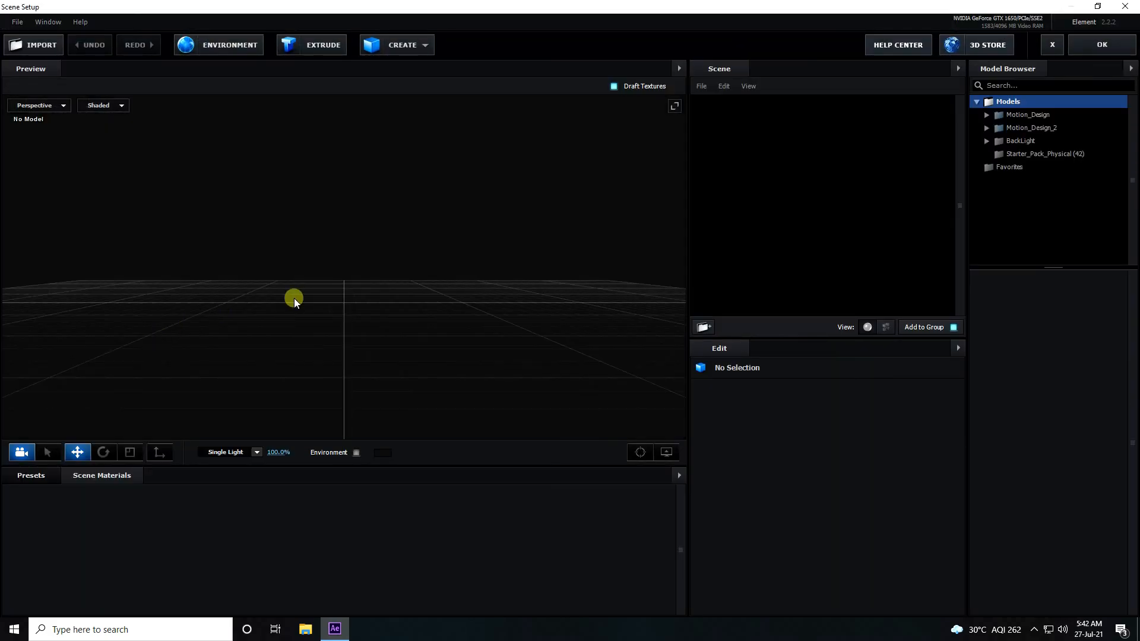
drag(294, 301, 369, 337)
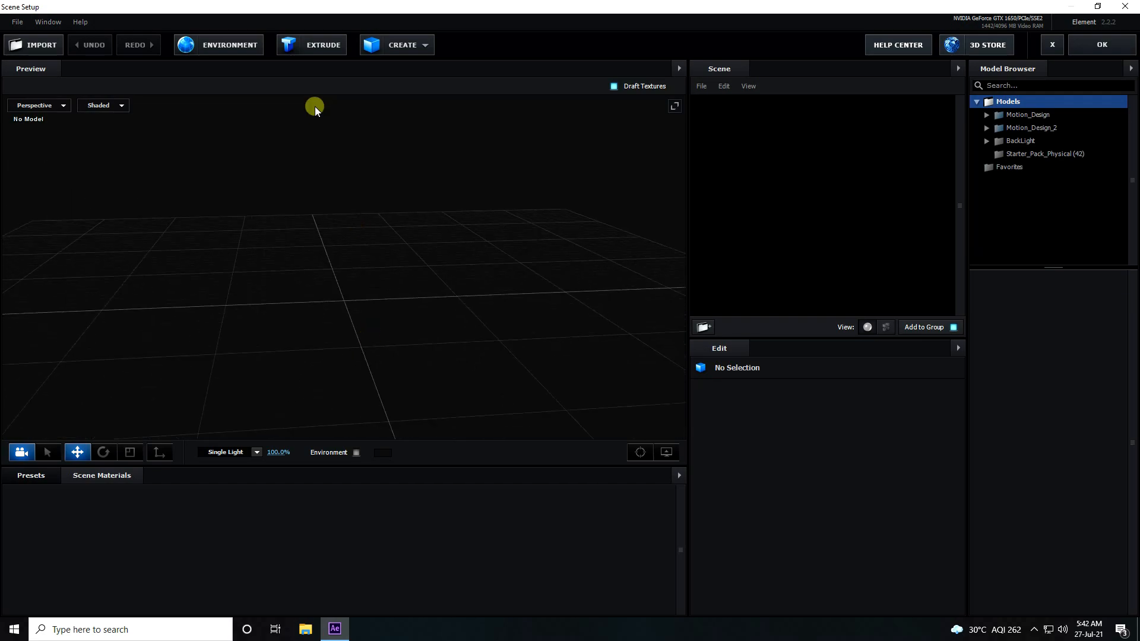
click(327, 46)
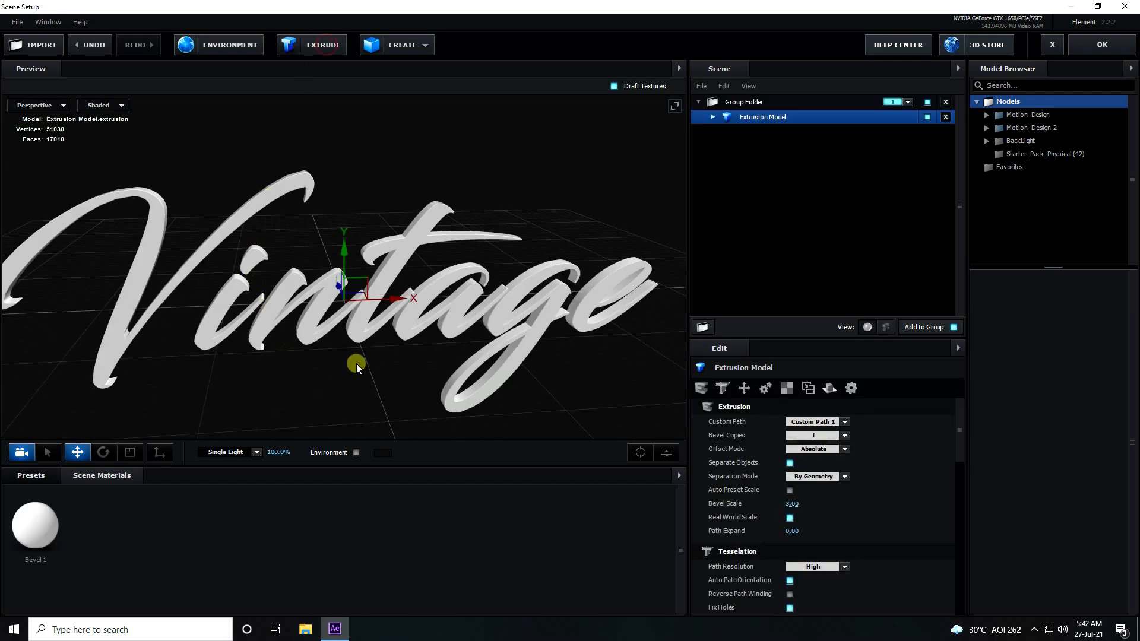
drag(301, 347, 462, 344)
- Apply the Century preset from the Physical bevels to the extruded text
click(27, 474)
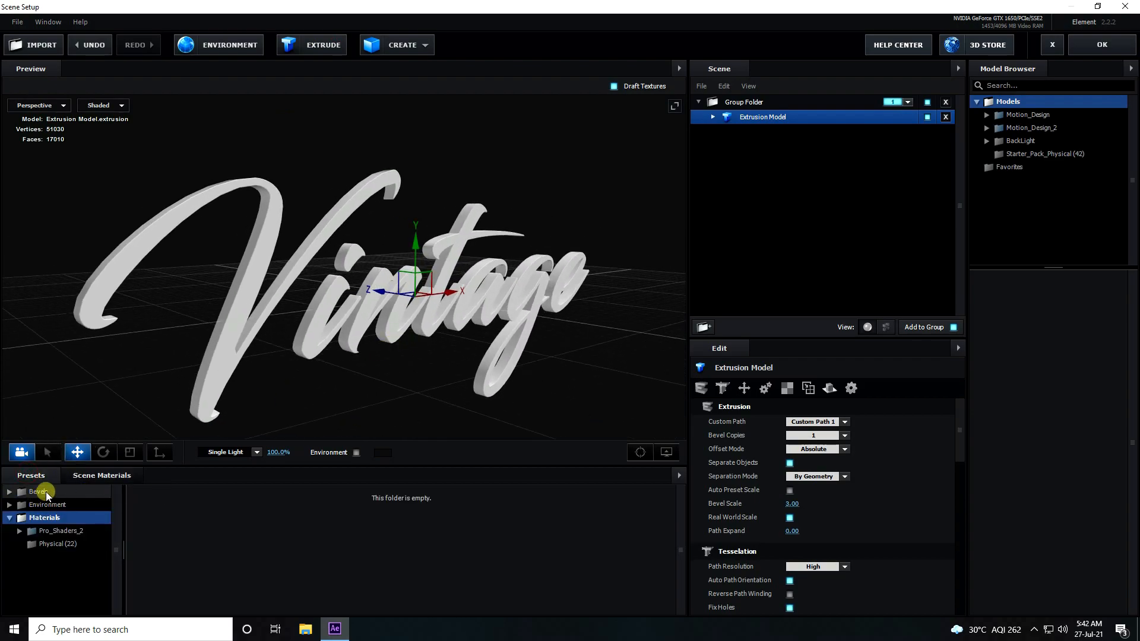
click(30, 492)
click(64, 504)
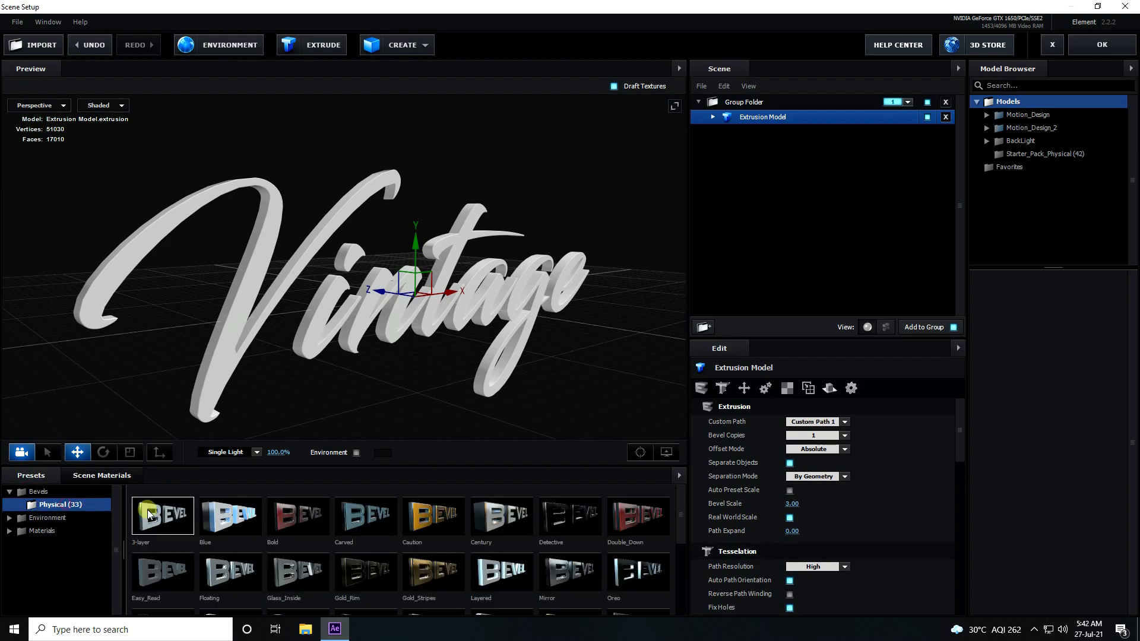
double_click(496, 521)
scroll(354, 318, up, 3)
drag(441, 389, 464, 383)
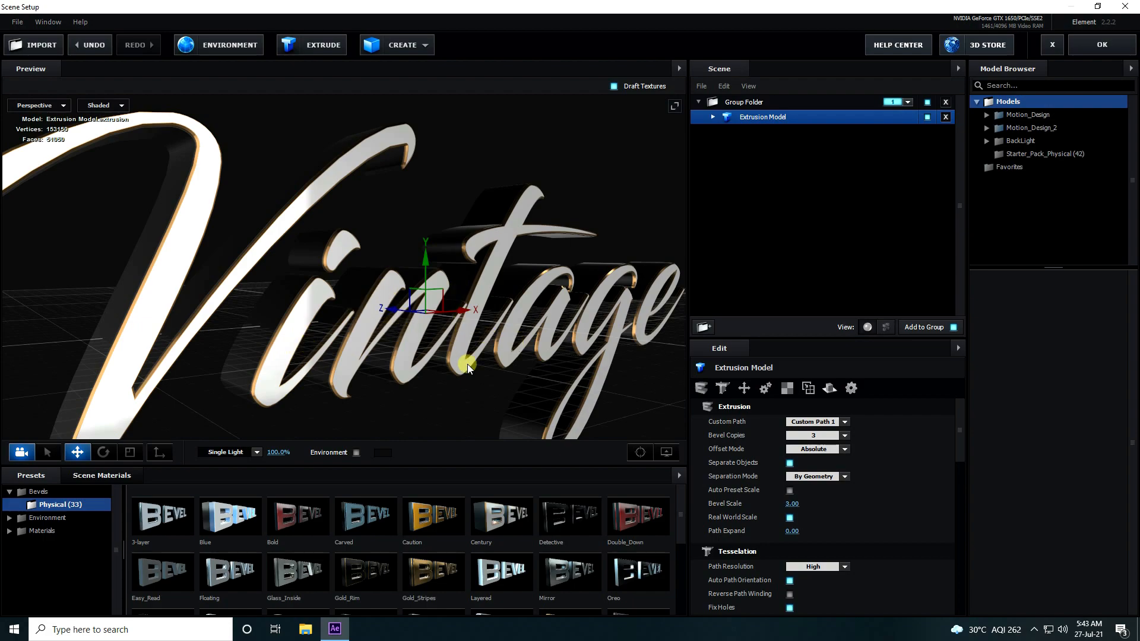
- Apply the Chrome physical material to Bevel 1 of the extruded text model
click(34, 532)
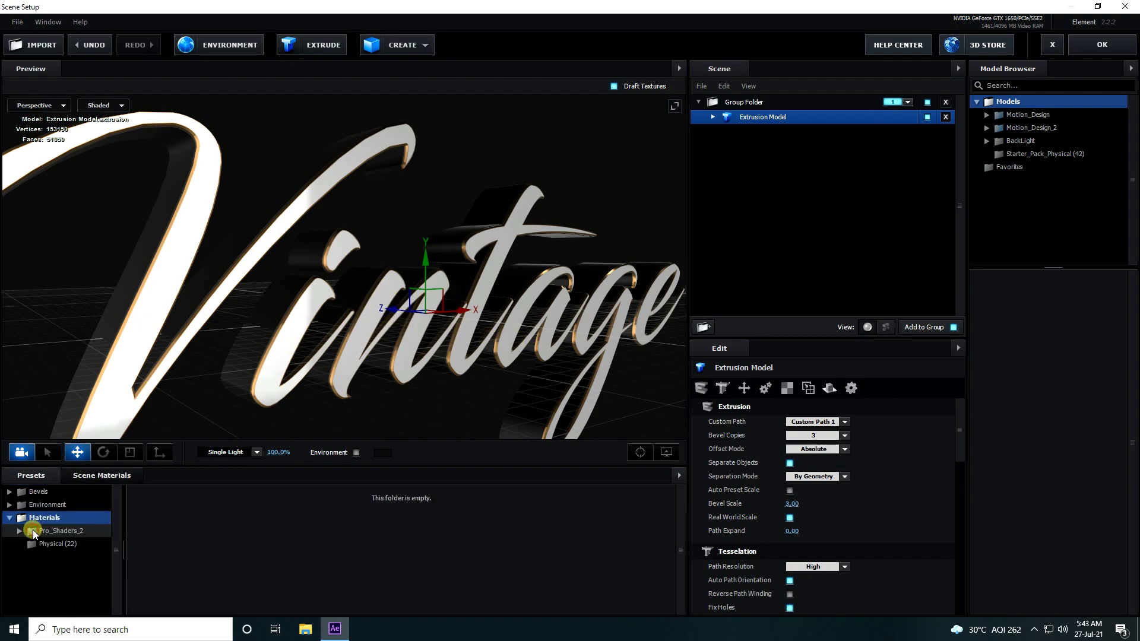
click(50, 545)
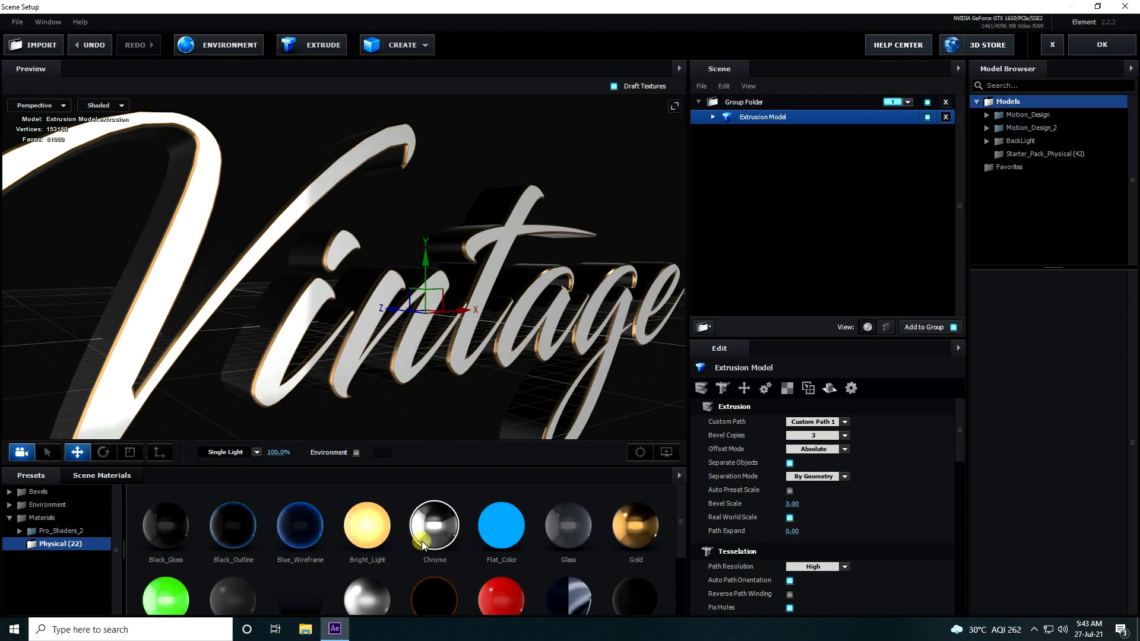
click(711, 117)
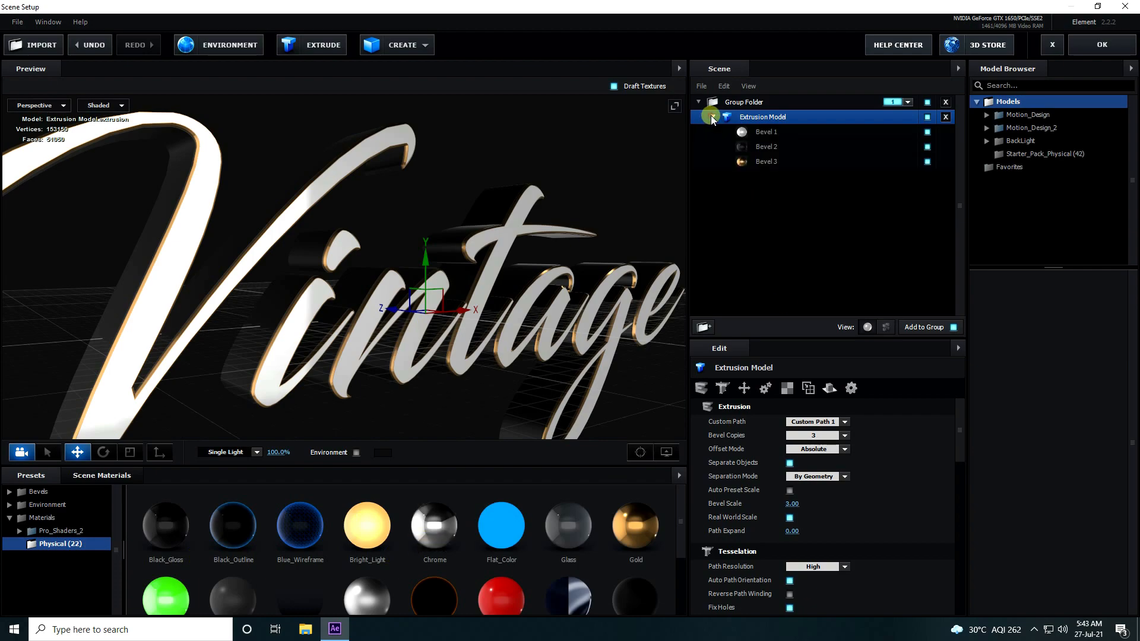
drag(444, 521, 772, 132)
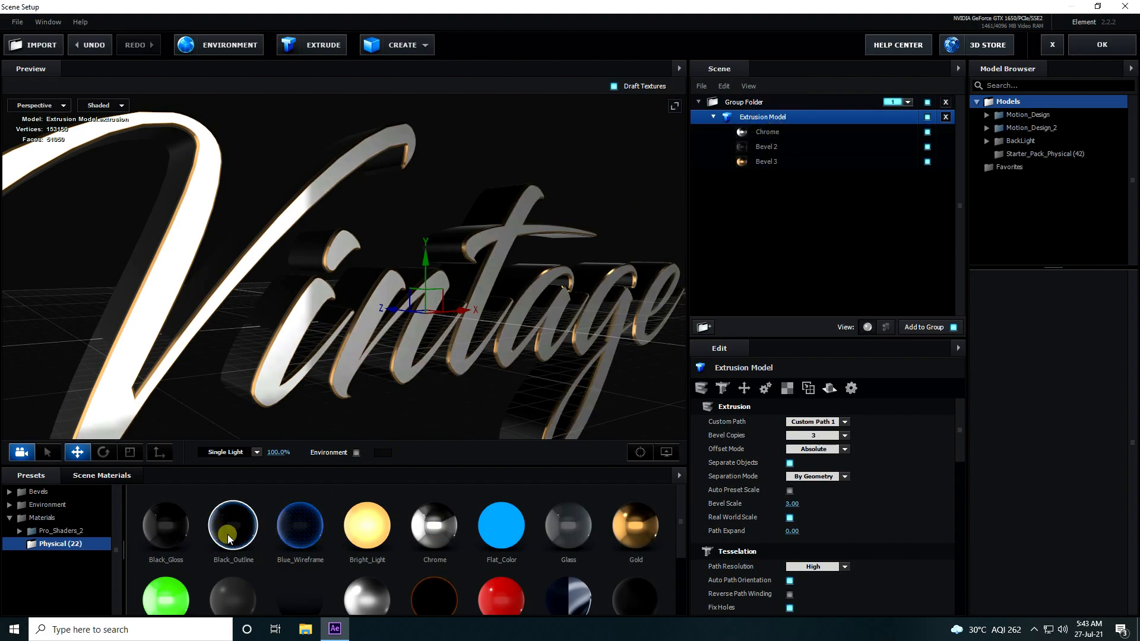
- Apply the Black_Outline physical material to Bevel 2 of the extruded text model
drag(240, 532, 771, 147)
drag(511, 286, 369, 315)
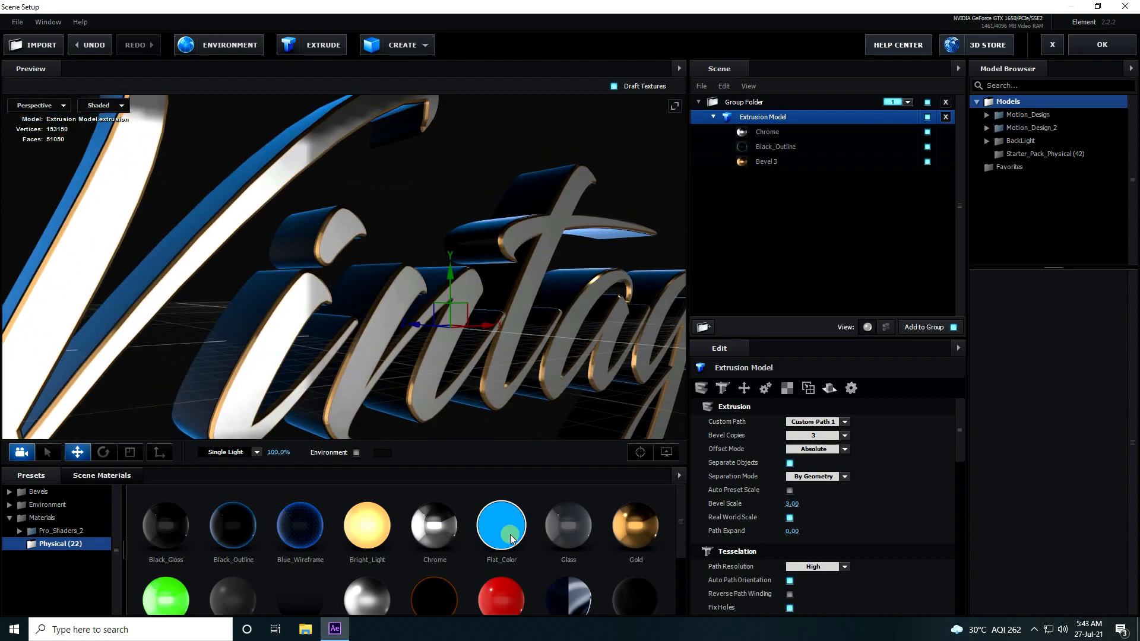
drag(341, 311, 305, 275)
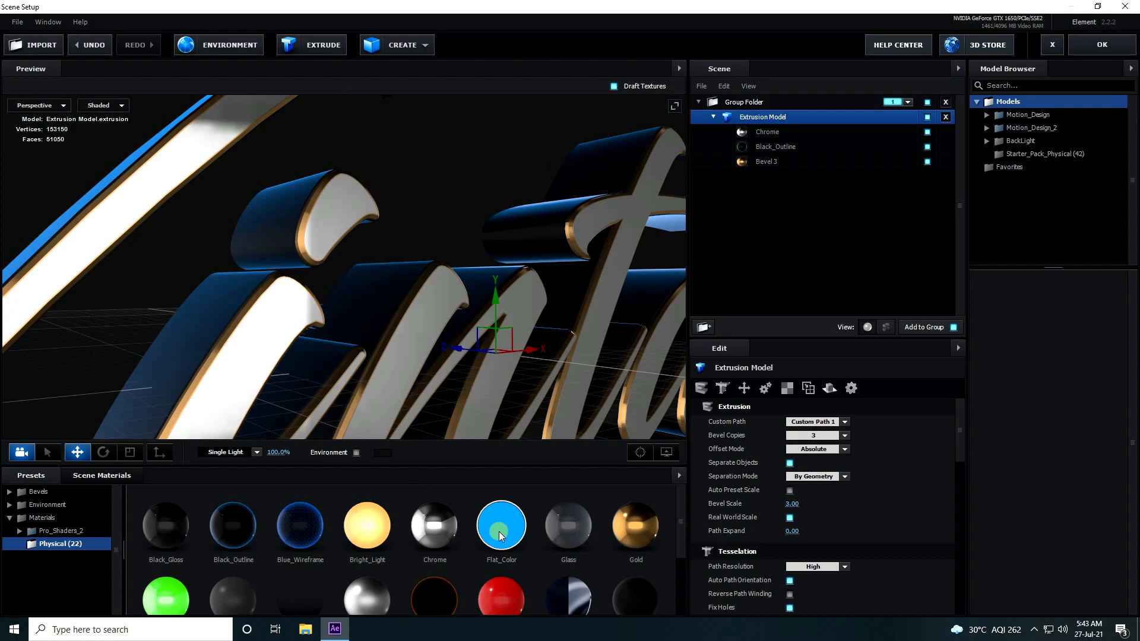
- Apply the Flat_Color physical material to Bevel 3 of the extruded text model
click(760, 162)
drag(760, 162, 761, 163)
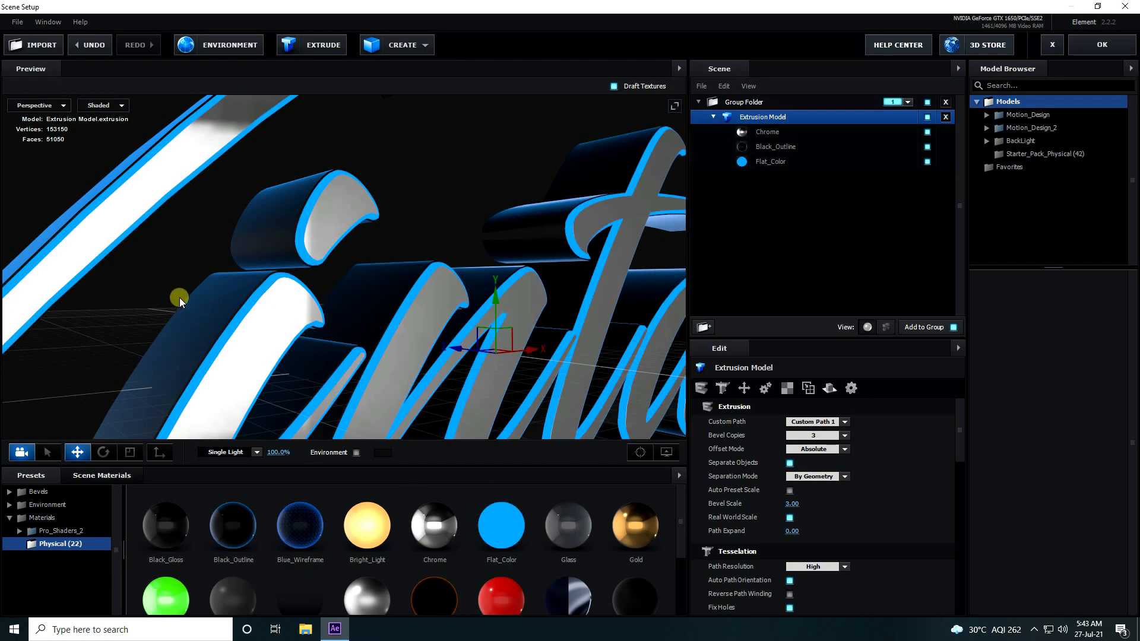
scroll(348, 232, down, 4)
scroll(325, 287, up, 3)
drag(326, 287, 433, 327)
- Set the extrusion model's tessellation Path Resolution to Extreme
click(713, 116)
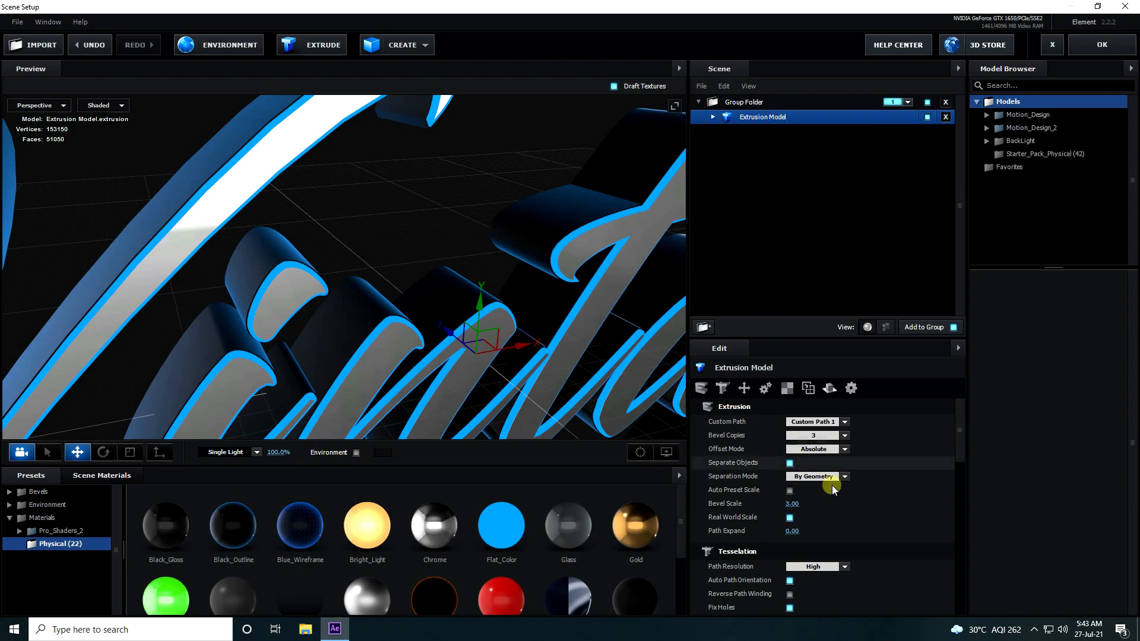
scroll(720, 564, down, 2)
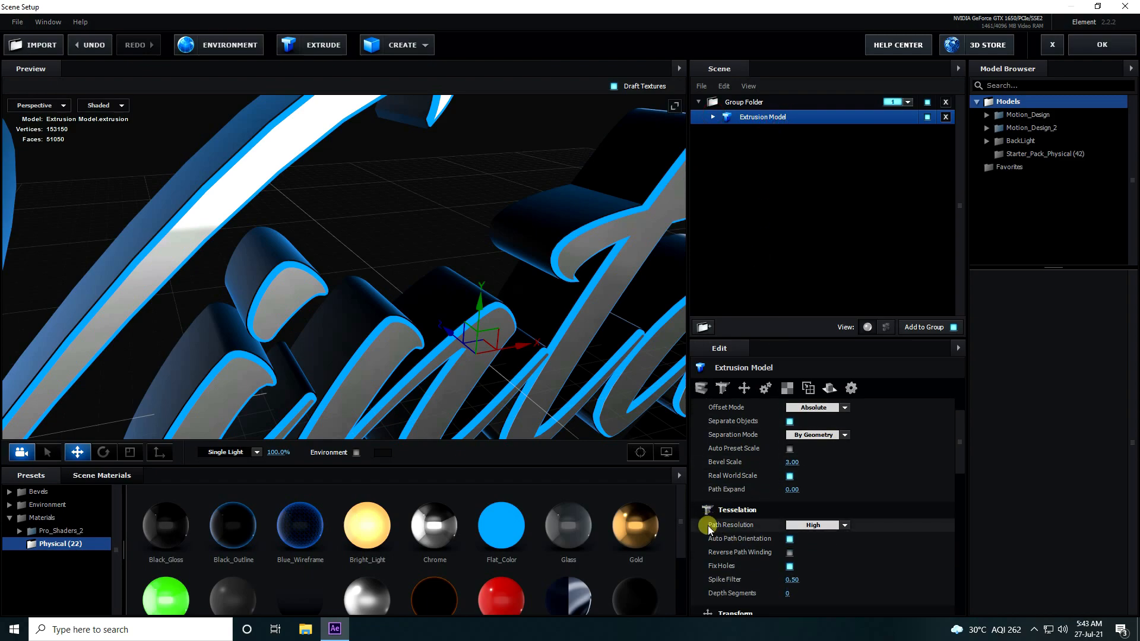
click(844, 525)
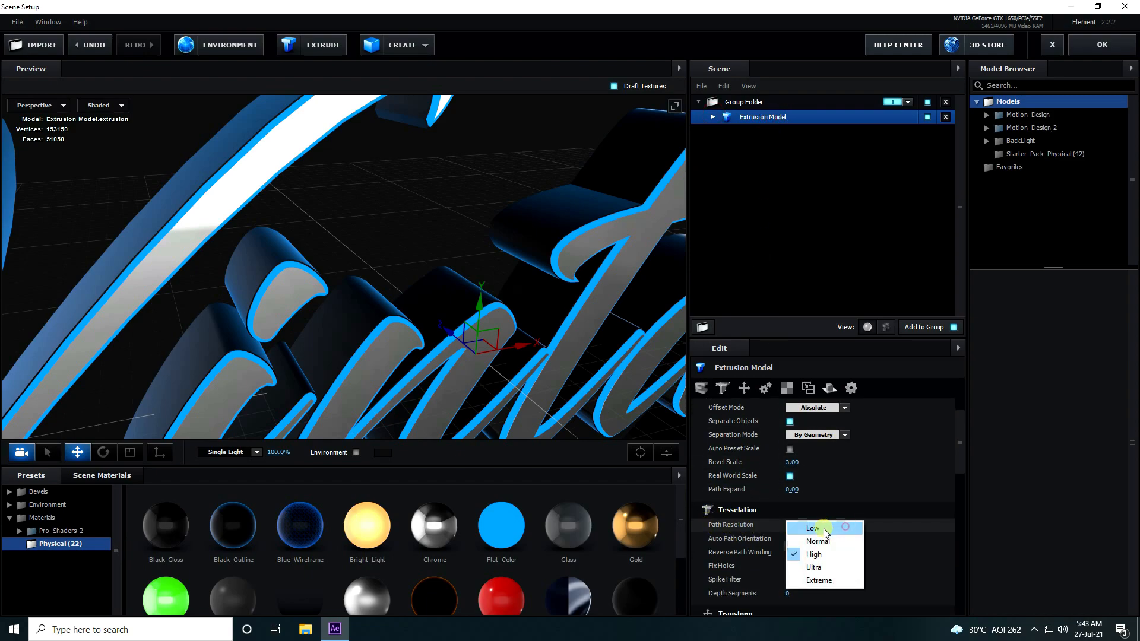
click(817, 580)
scroll(401, 209, down, 5)
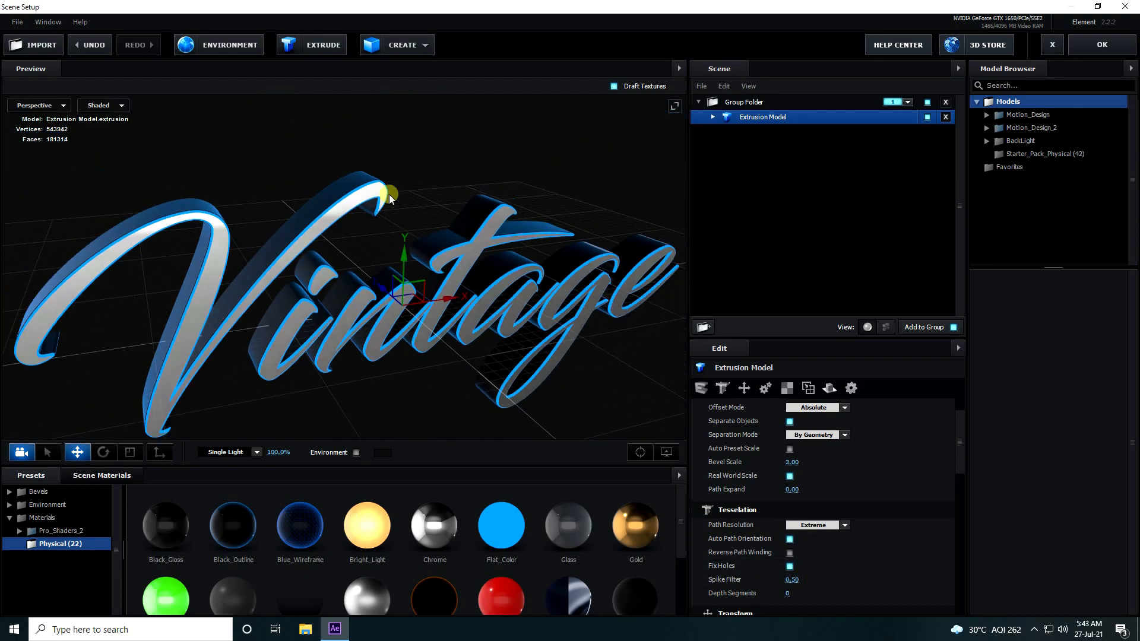
- Remove the unused materials from the scene's materials
click(110, 475)
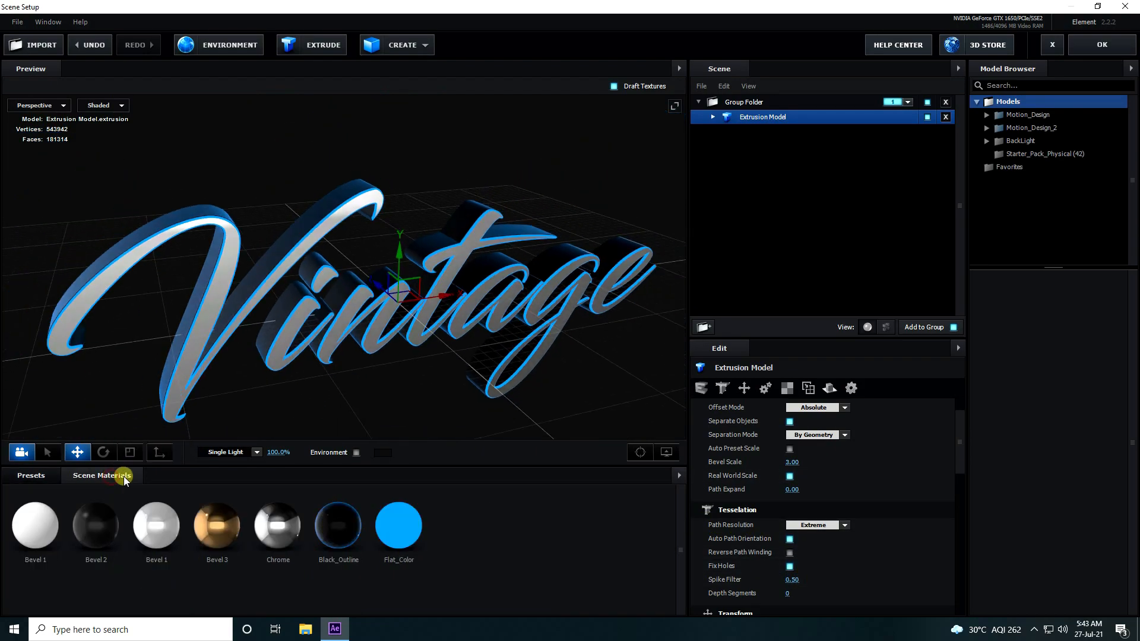
right_click(492, 529)
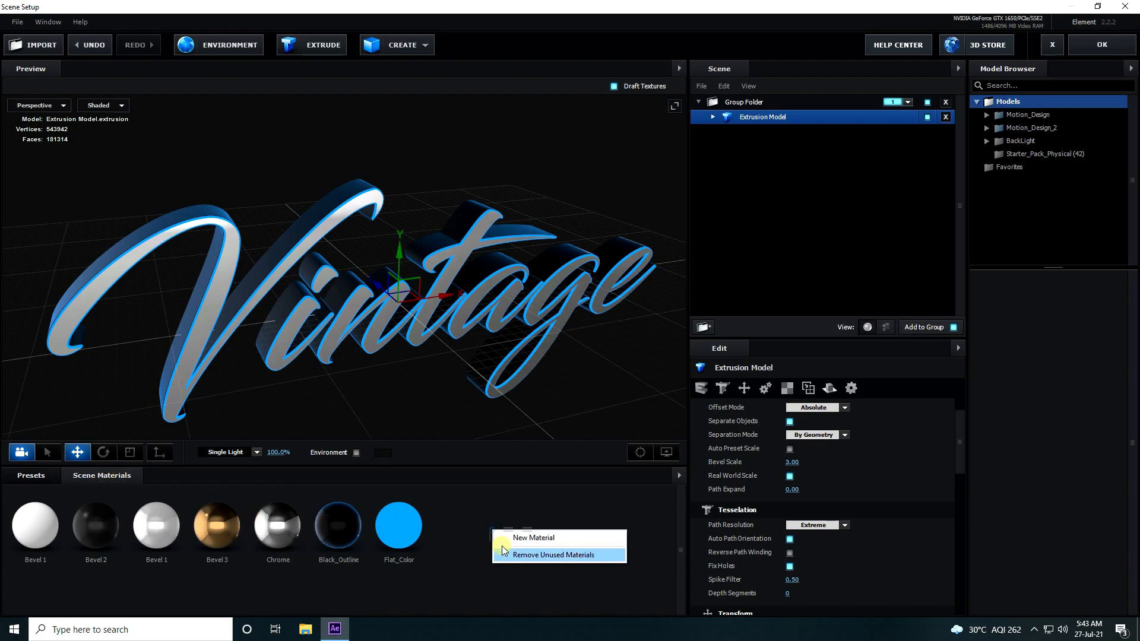
click(562, 554)
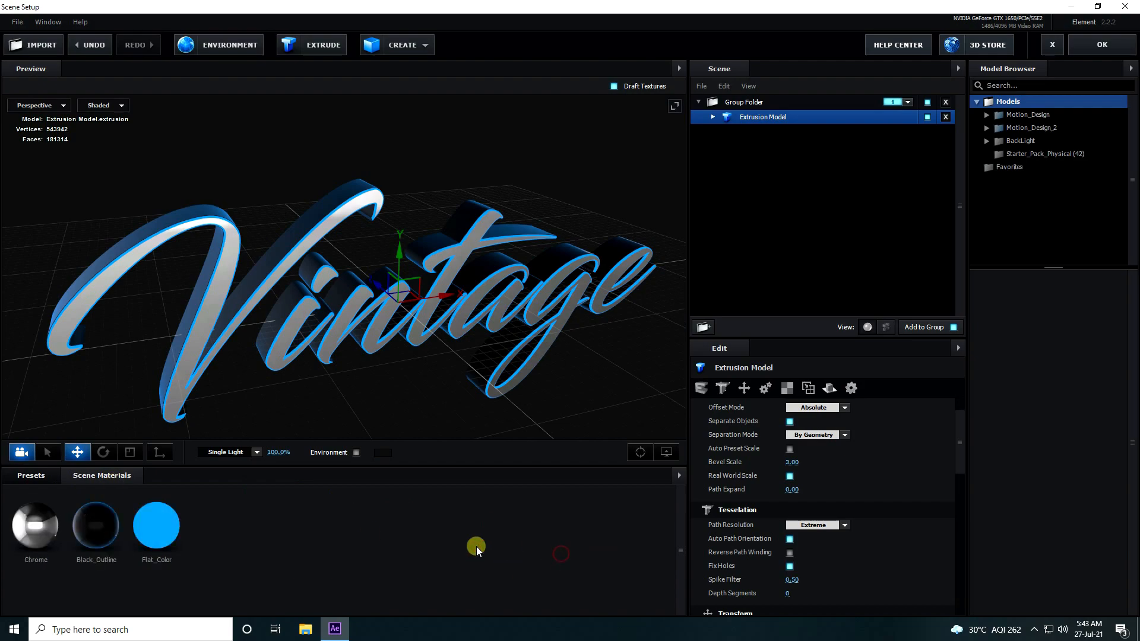
- Set the Flat_Color material's diffuse color to pure red, FF0000
click(158, 530)
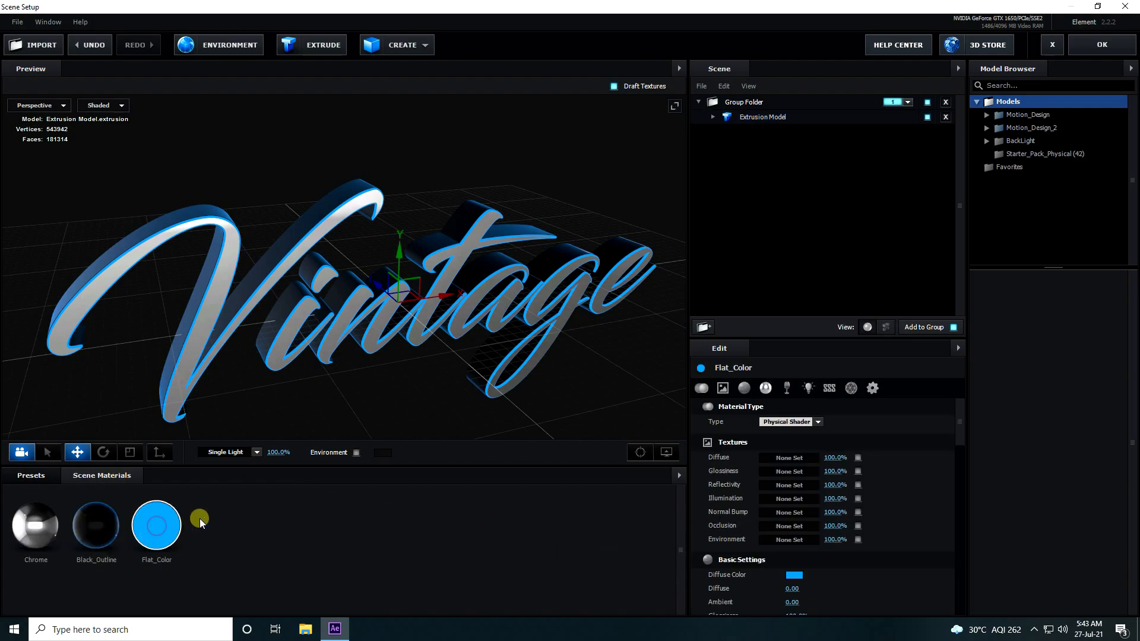
scroll(739, 540, down, 1)
click(794, 533)
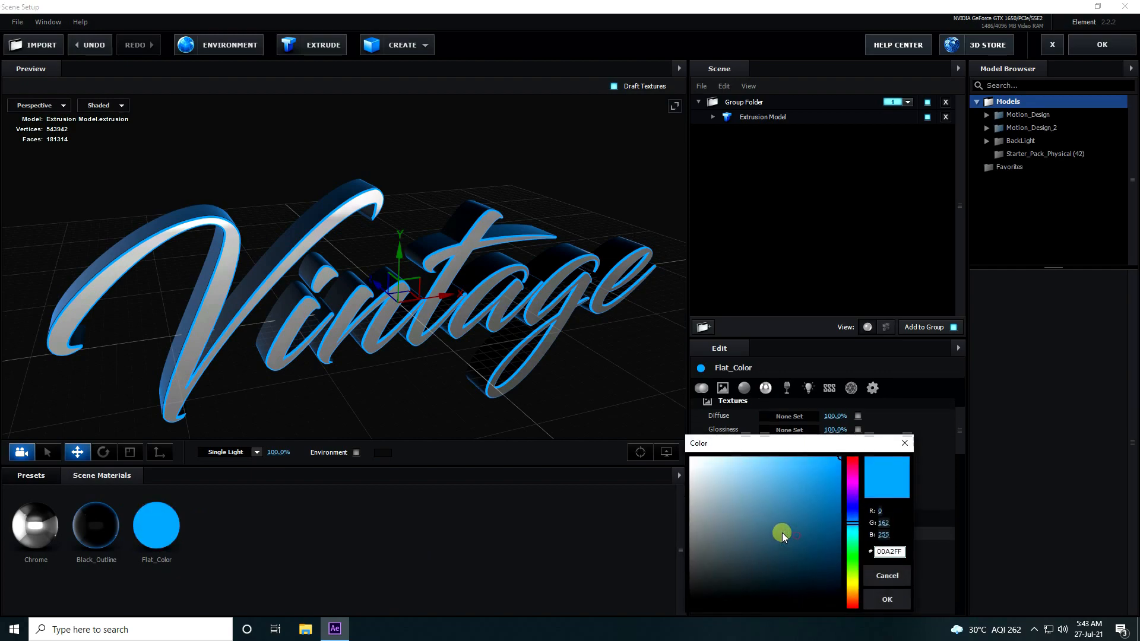
drag(853, 527, 852, 458)
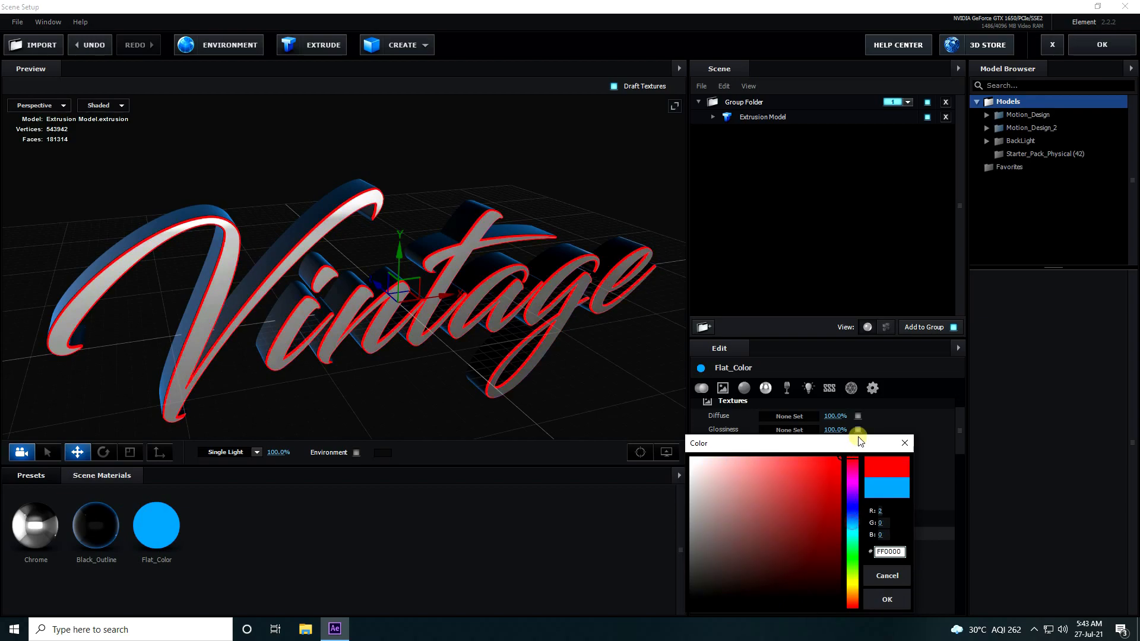
click(886, 598)
- Set the preview lighting to Aqua and check the scene's environment texture settings without changing them
drag(211, 267, 402, 346)
click(257, 452)
click(227, 361)
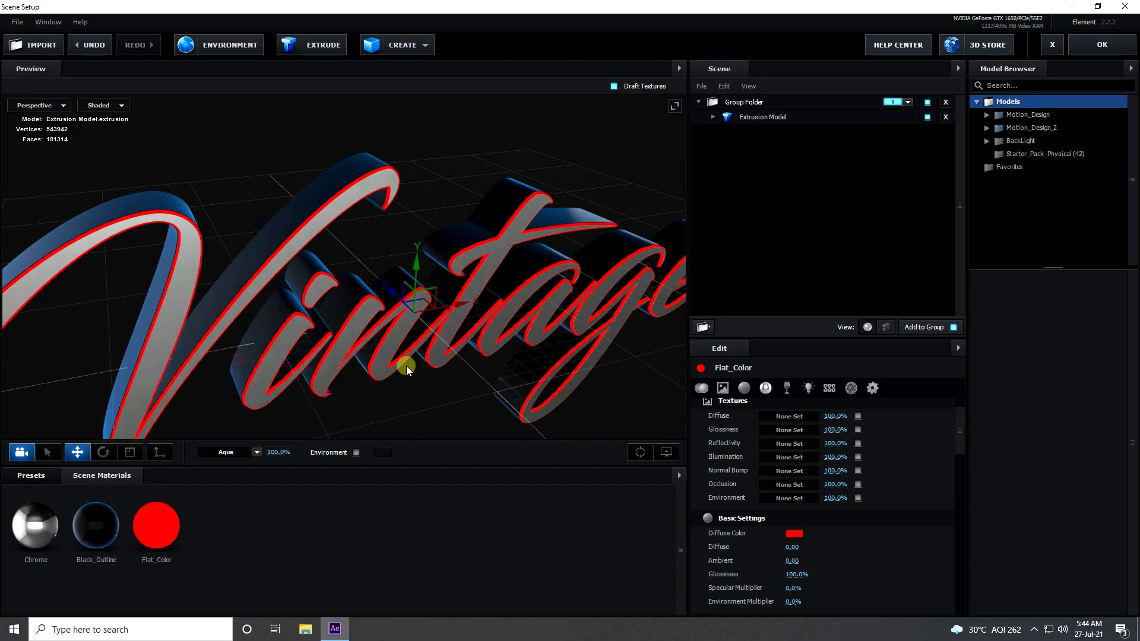
click(230, 46)
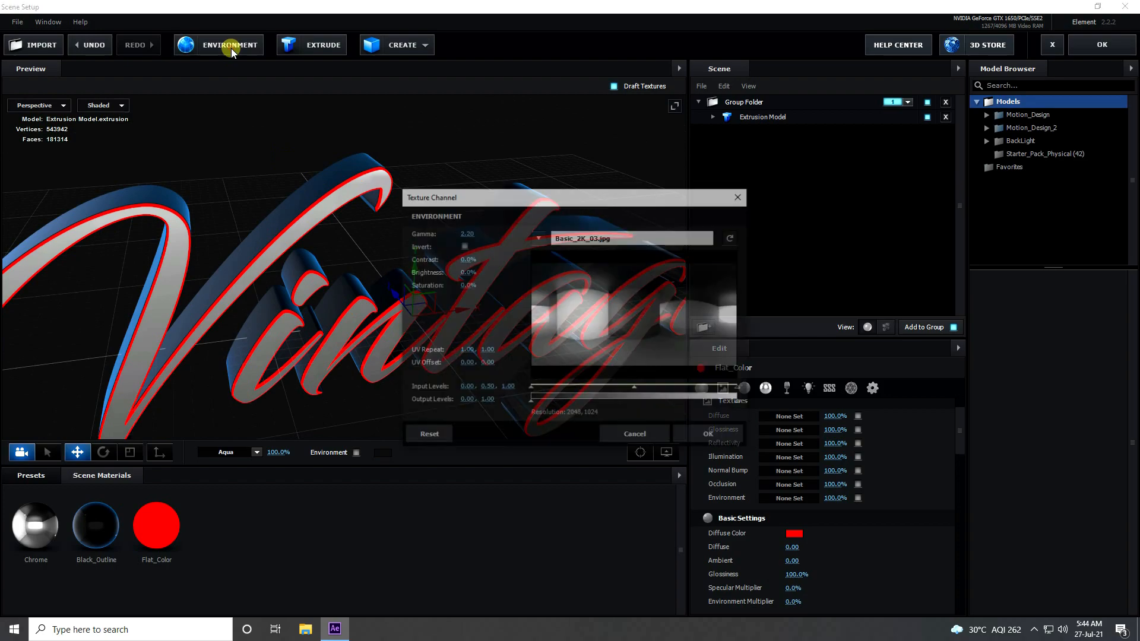
click(617, 429)
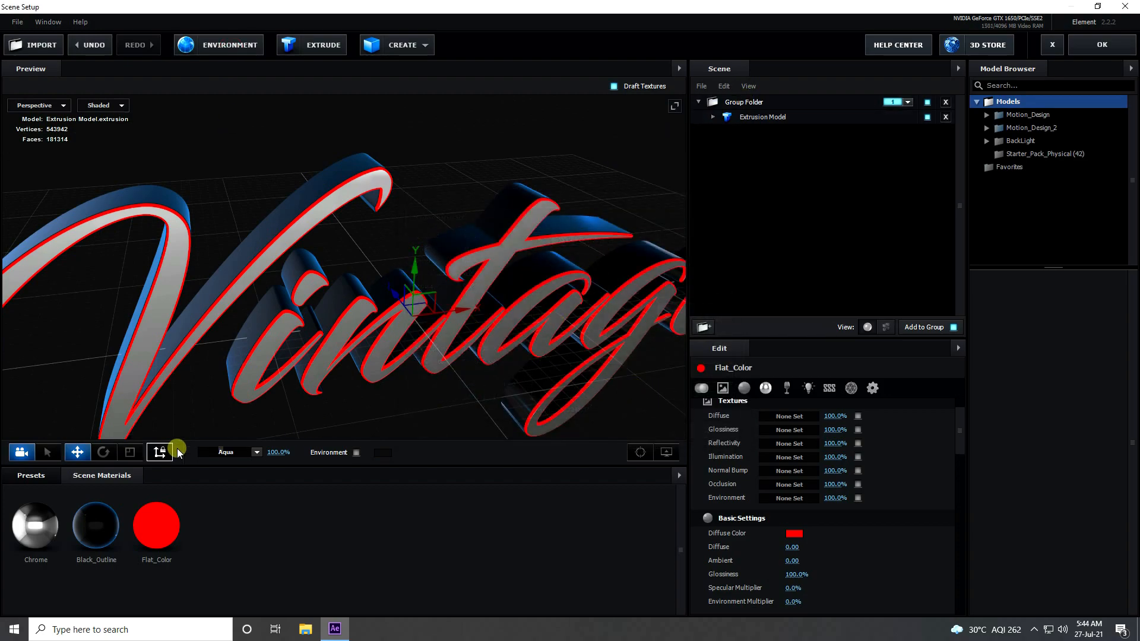
- Create a plane model in the scene and make it two-sided
click(435, 48)
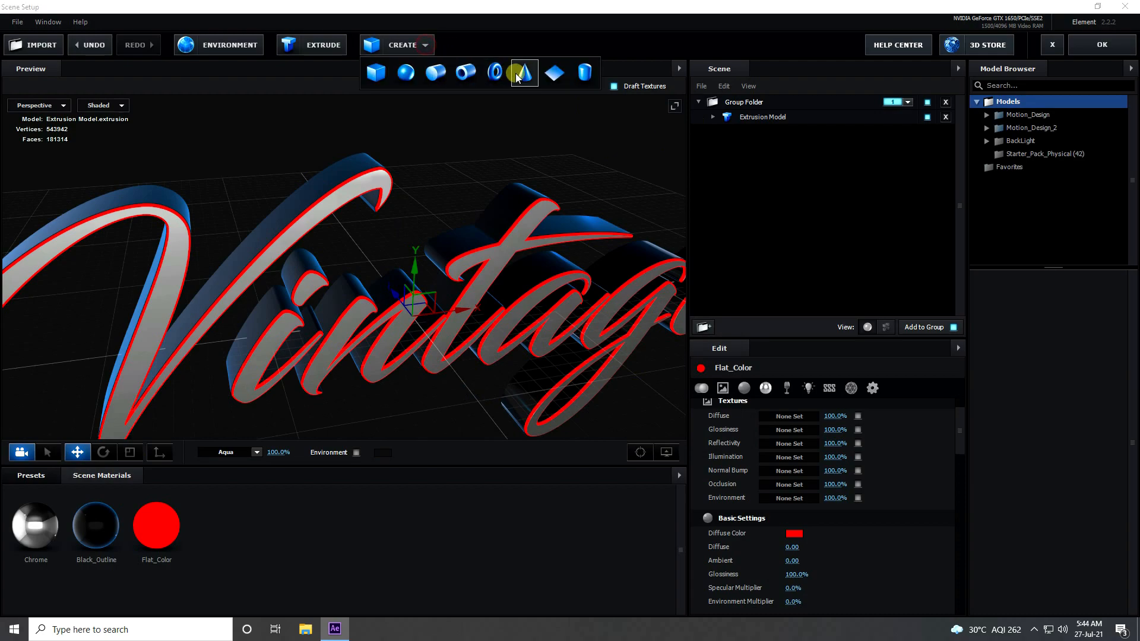
click(546, 72)
scroll(445, 222, down, 1)
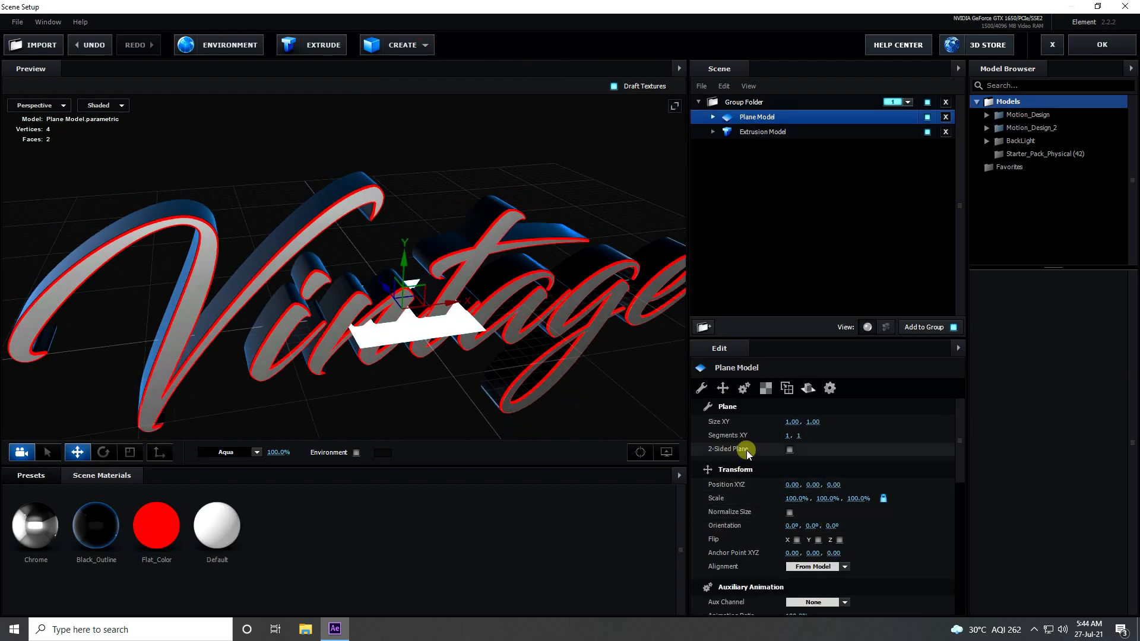
click(789, 450)
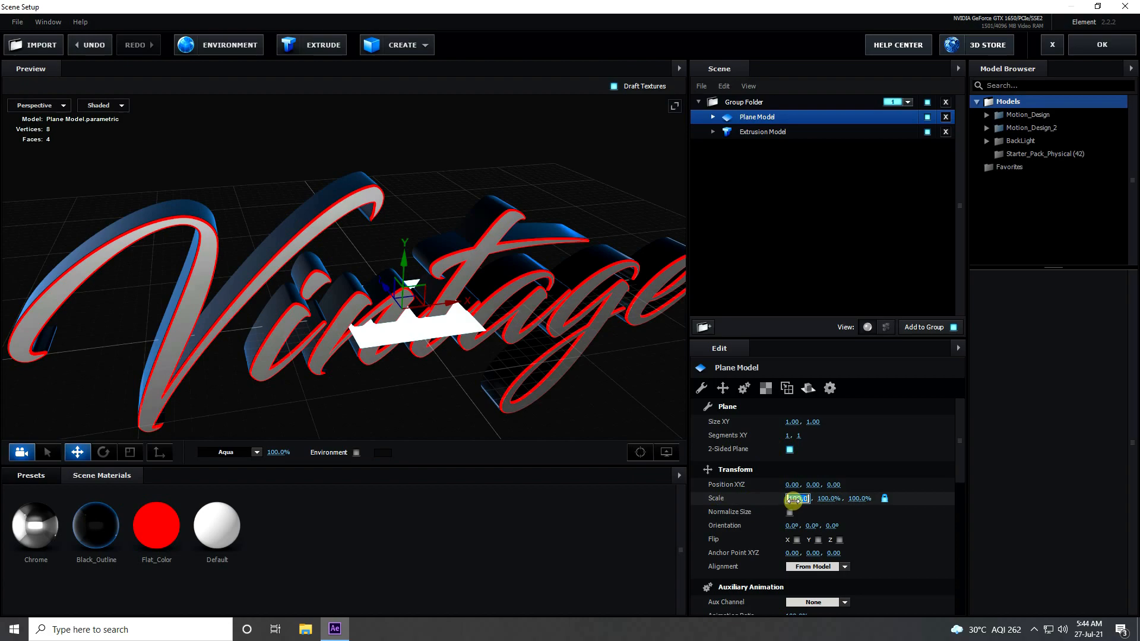
- Scale the plane uniformly to 2000% and set its X orientation to 90° so it stands upright
text(2000)
key(Return)
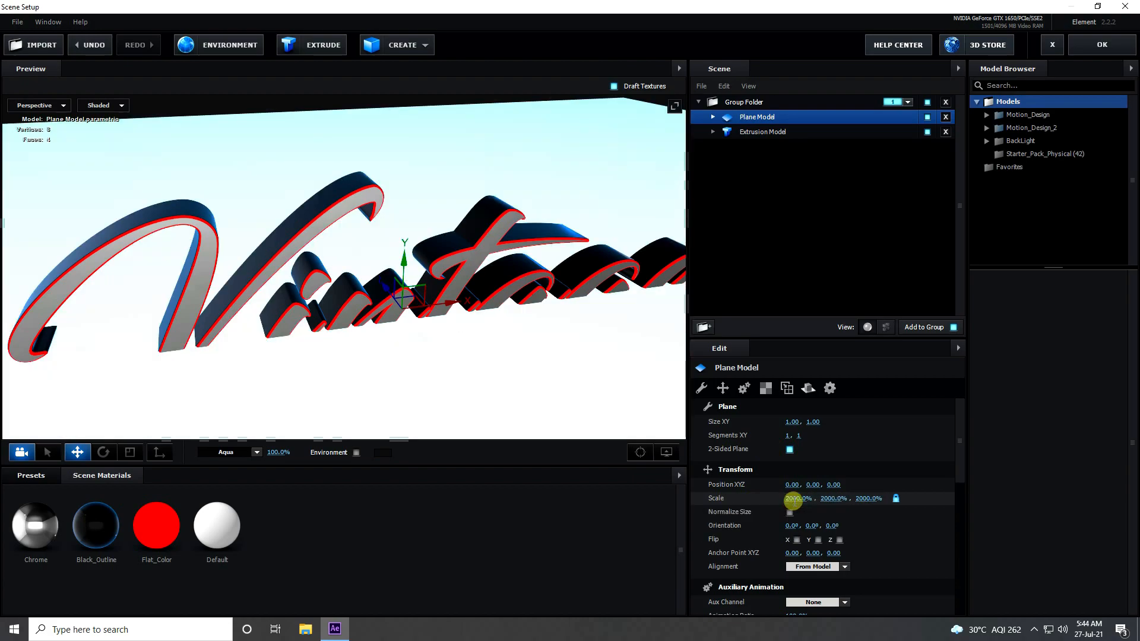
mouse_move(789, 525)
mouse_down()
mouse_move(891, 522)
mouse_move(794, 526)
mouse_up()
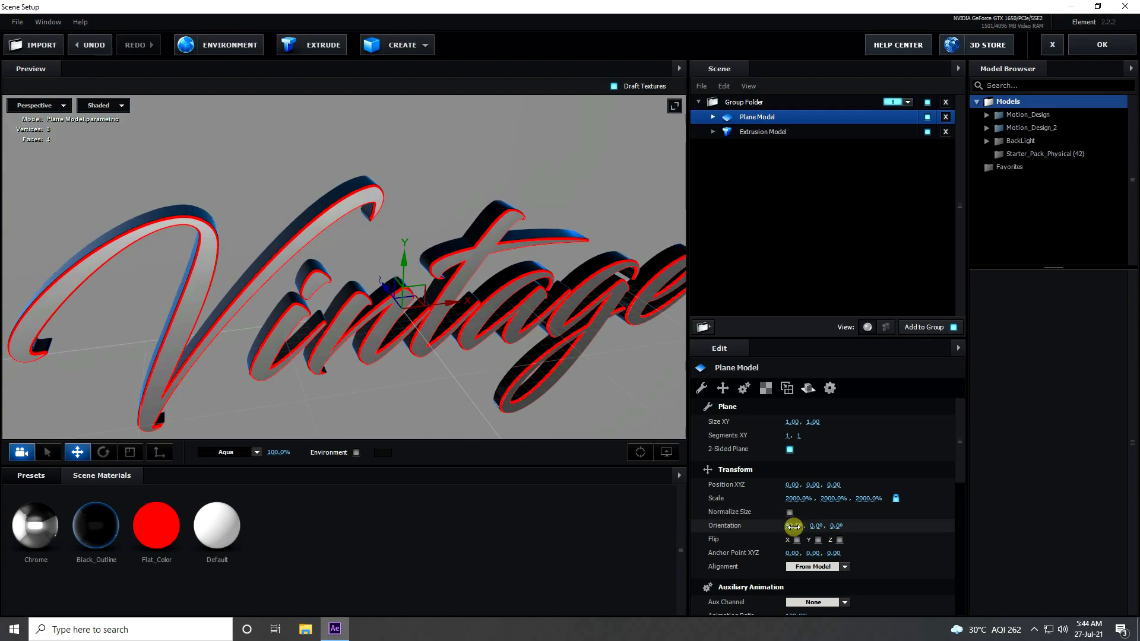
key(Return)
- Move the plane along Z to a position of about 0.19 so it sits behind the Vintage text
drag(508, 391, 580, 343)
drag(290, 298, 282, 298)
drag(466, 322, 370, 319)
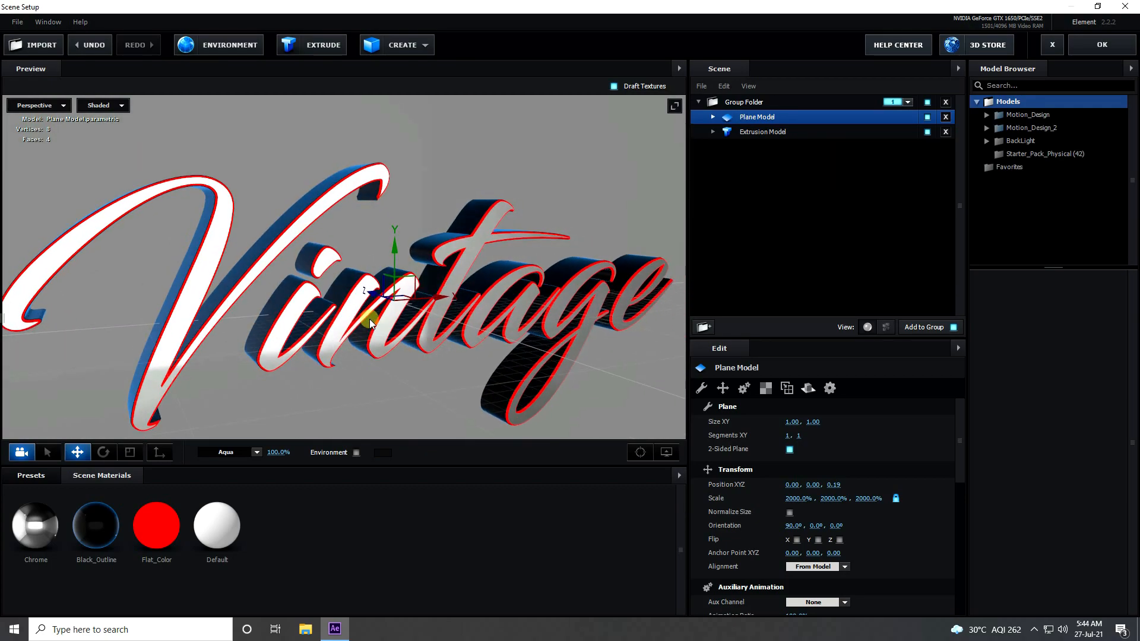
scroll(369, 319, down, 5)
scroll(295, 315, up, 2)
scroll(294, 315, up, 5)
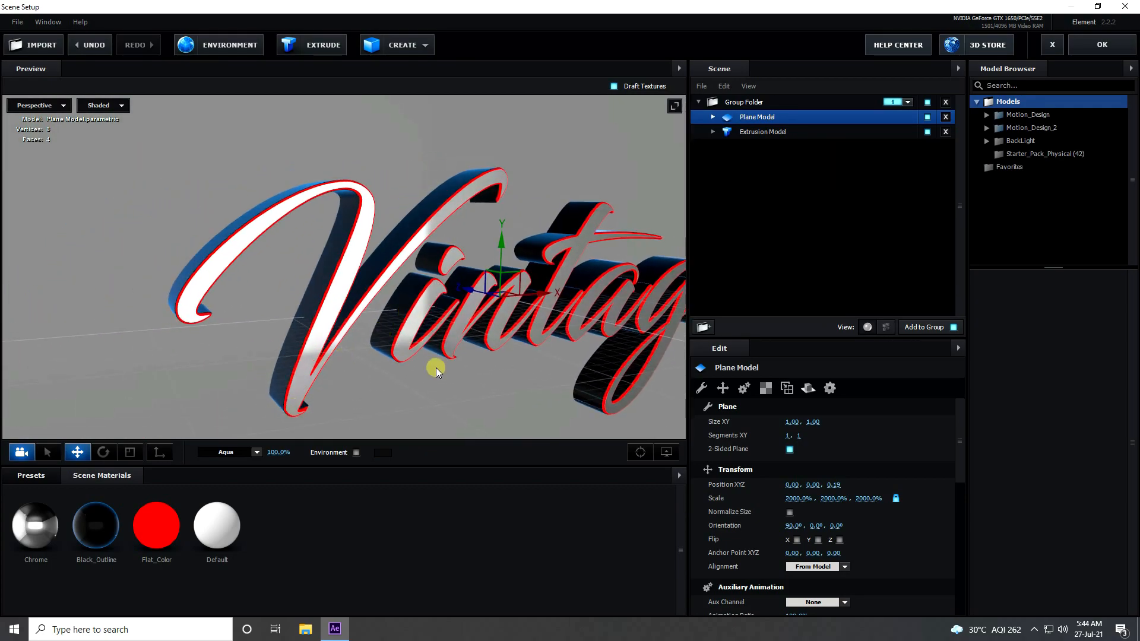
- Set the Default material's Diffuse texture to Custom Layer 1 [TEXTURE RED.mp4] with a brightness of 100%
click(220, 533)
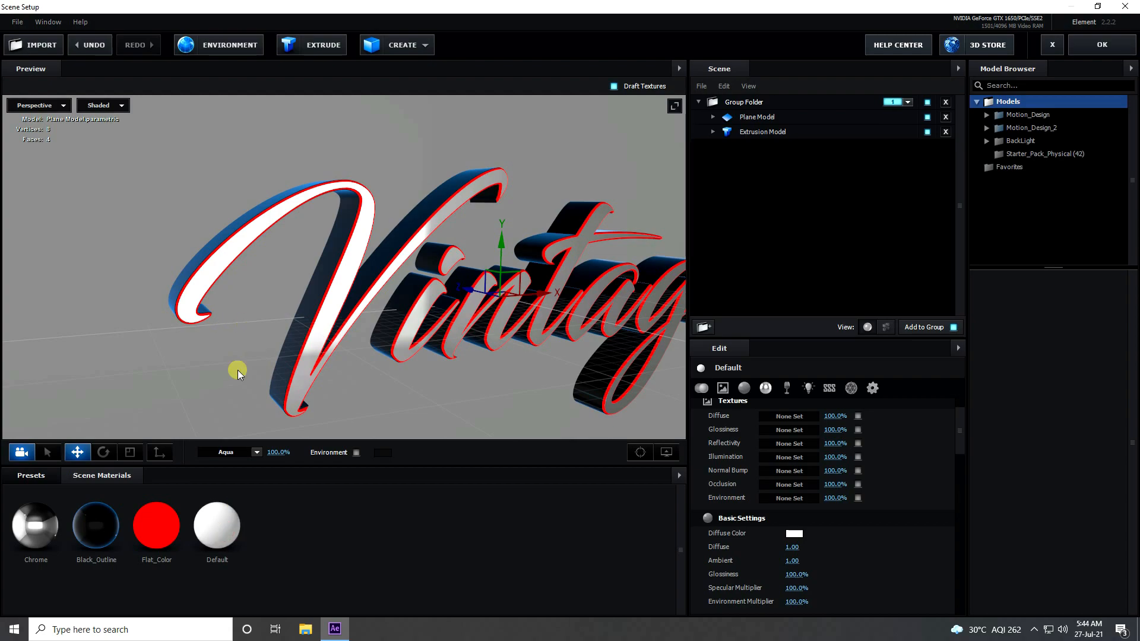
scroll(708, 445, up, 2)
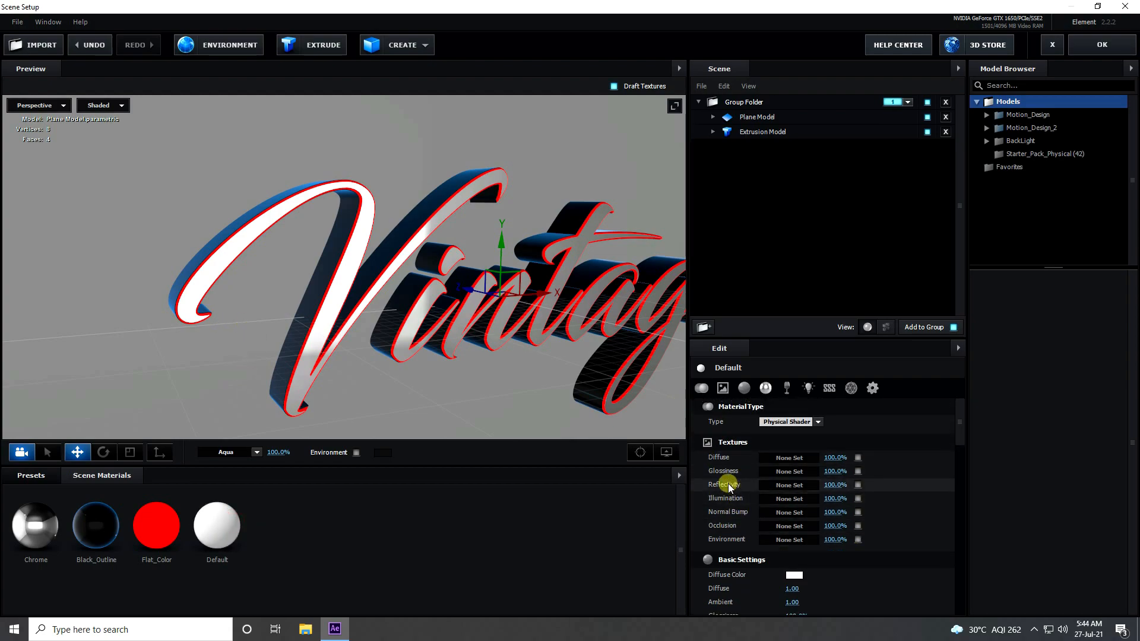
click(779, 458)
click(784, 386)
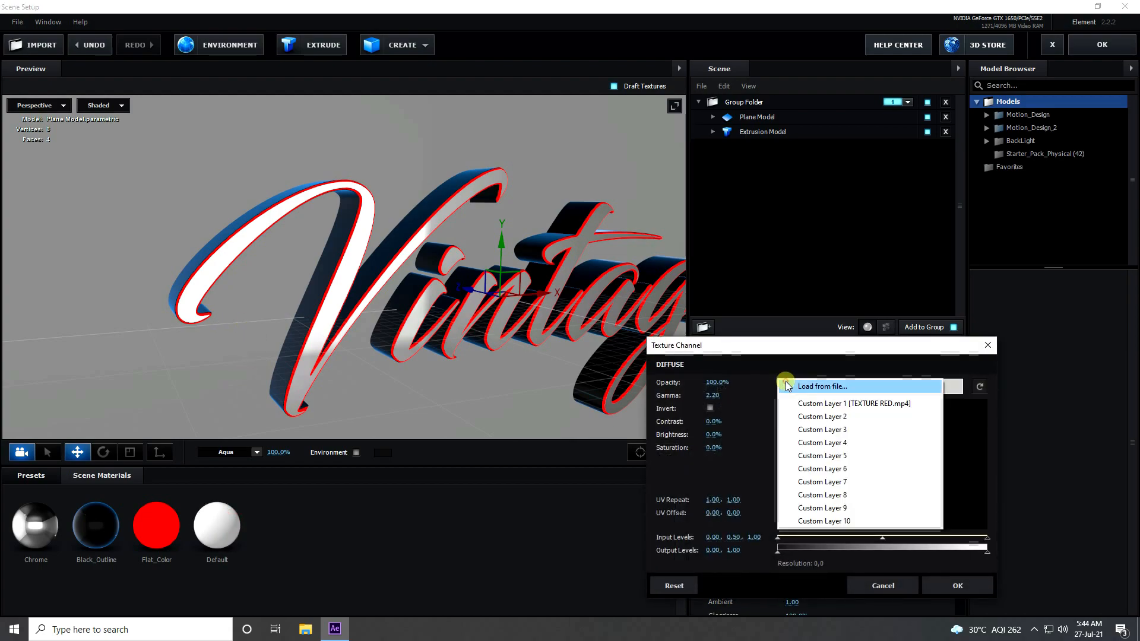
click(898, 408)
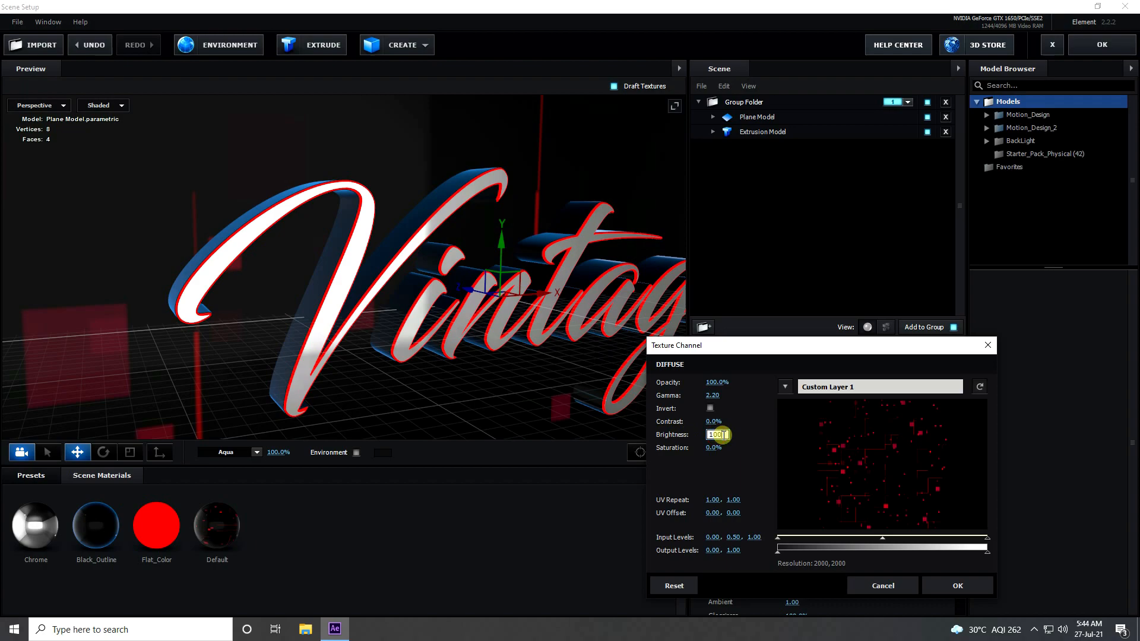
click(736, 466)
click(933, 584)
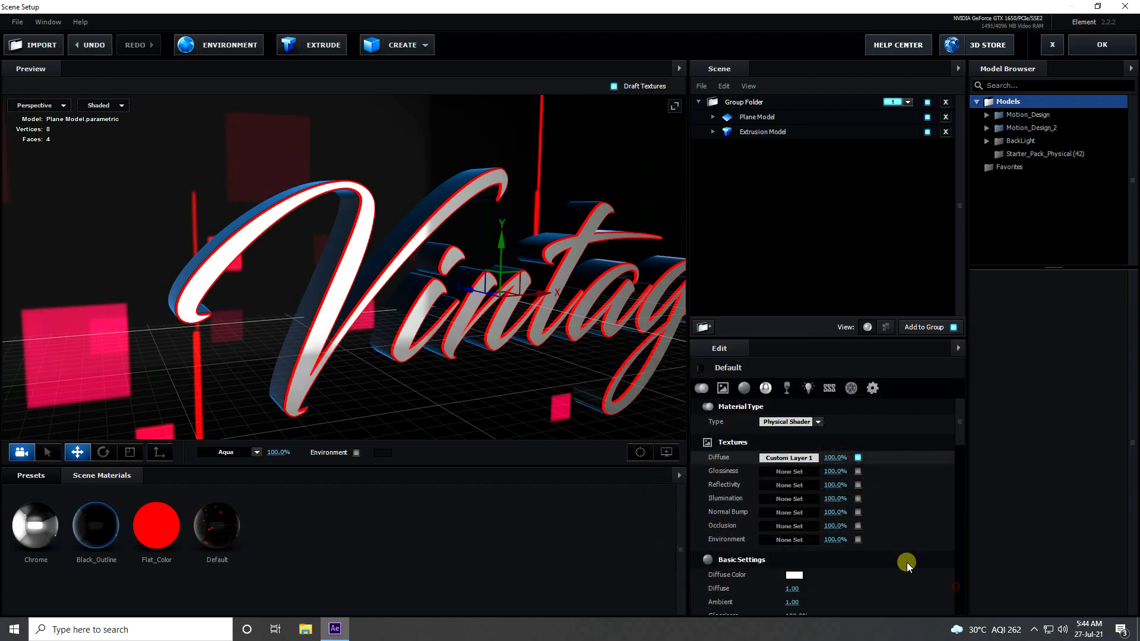
- Set the Default material's Illumination texture to Custom Layer 1 with a brightness of 100%
scroll(495, 280, down, 5)
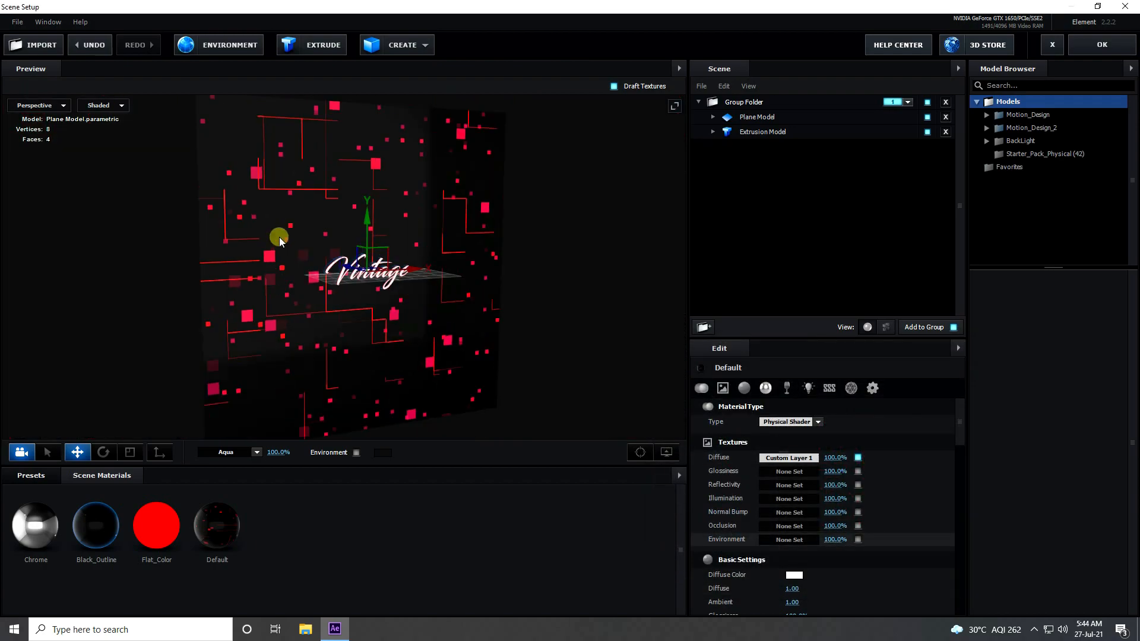
scroll(373, 226, up, 6)
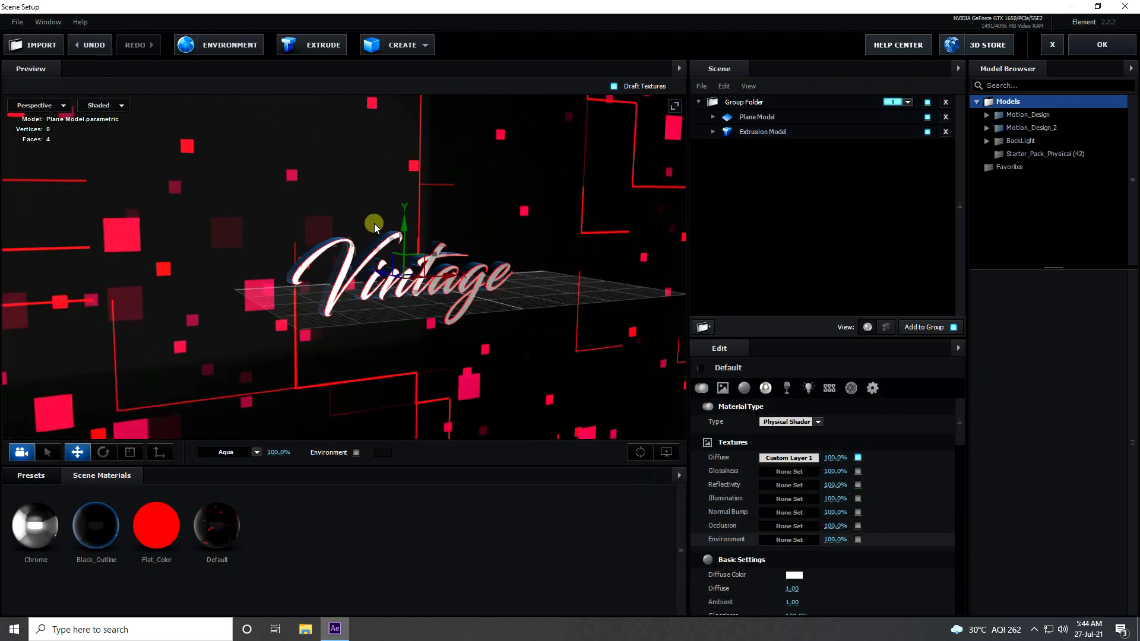
click(771, 498)
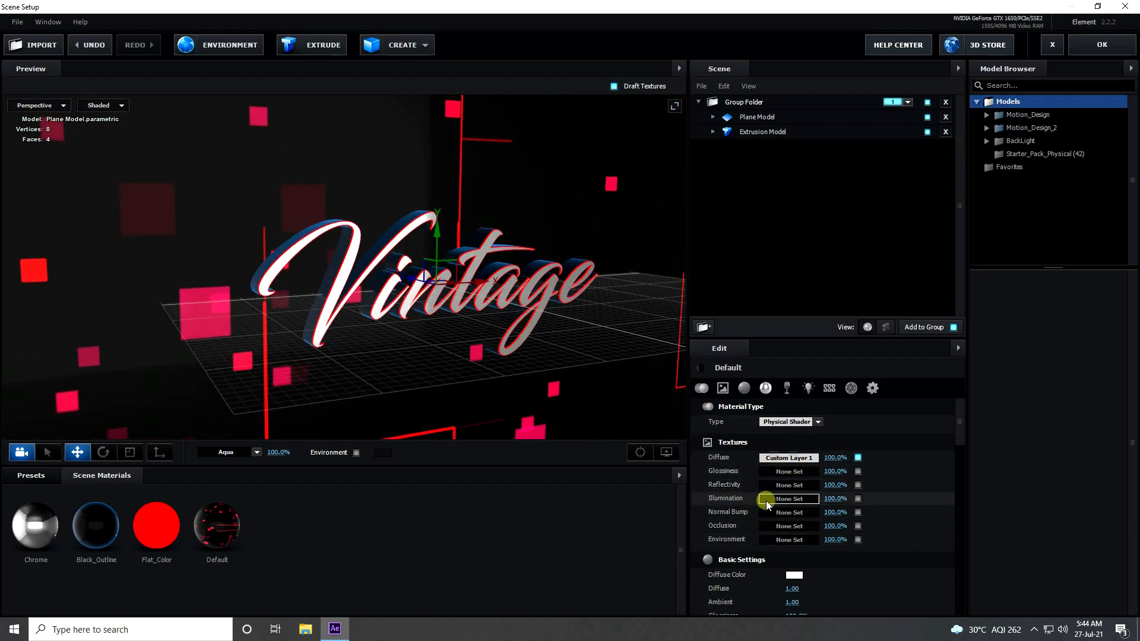
click(794, 401)
click(796, 418)
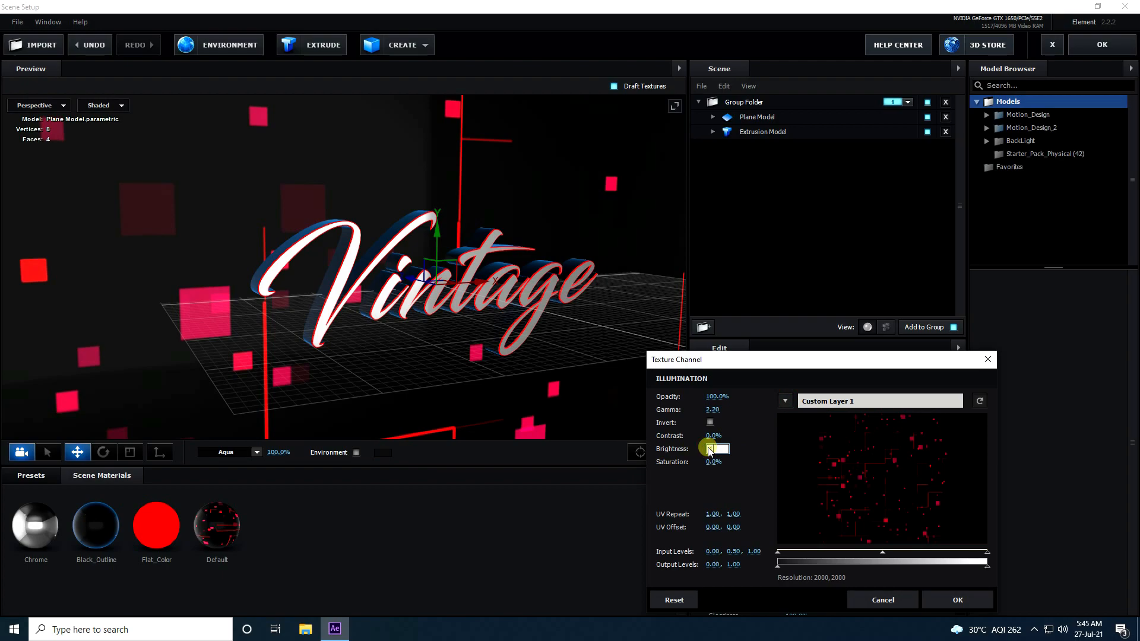
key(Return)
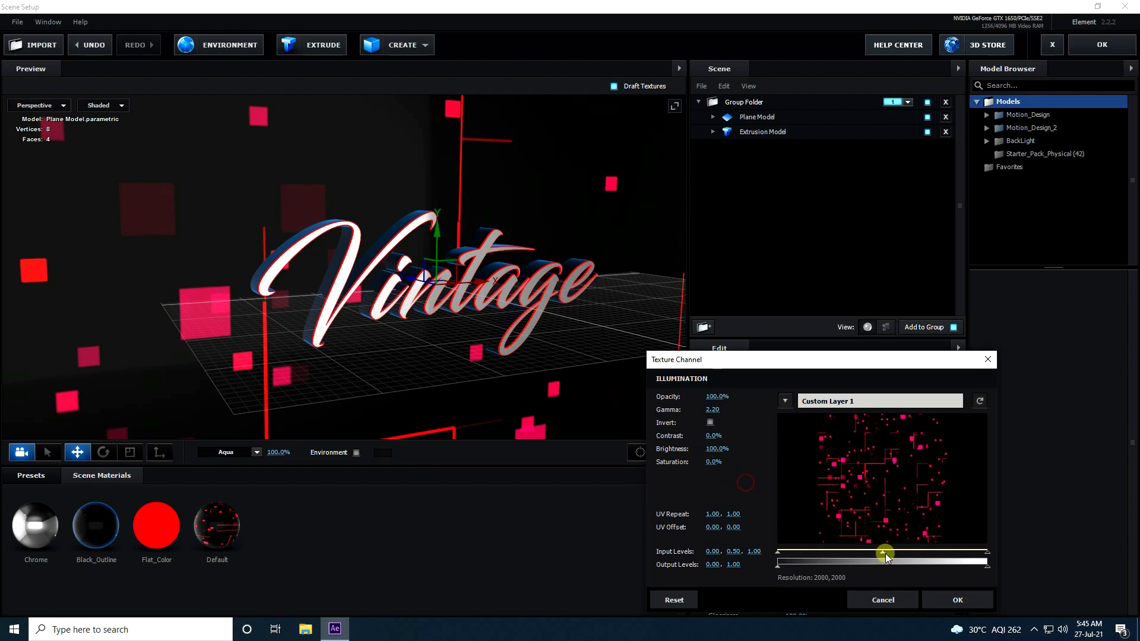
click(965, 600)
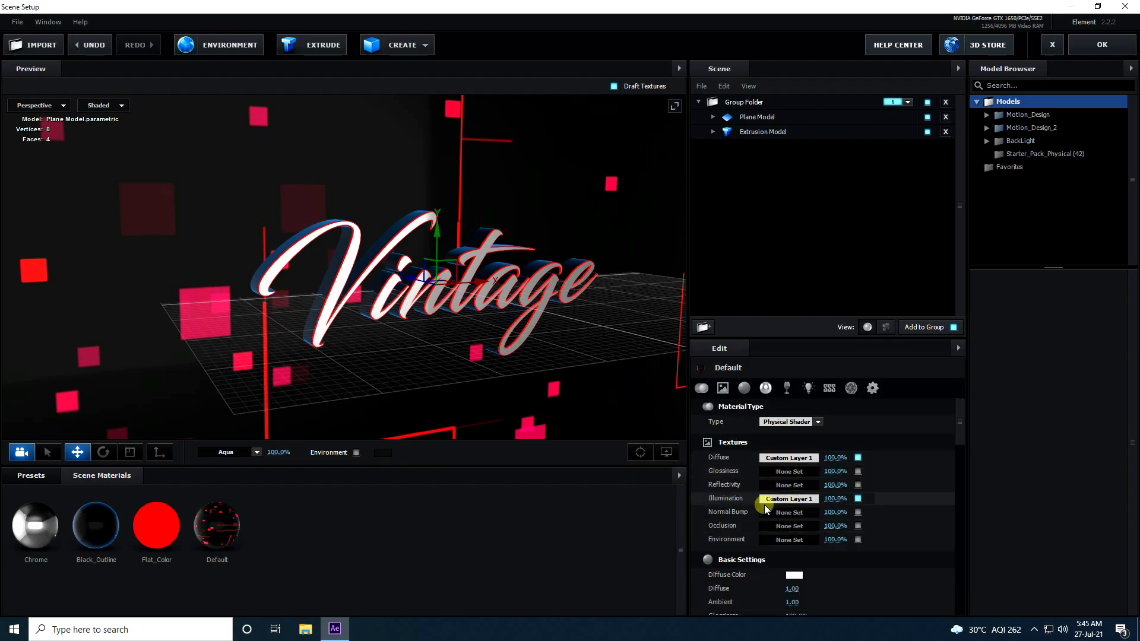
- Turn on Use Diffuse Color for the Default material's illumination and set its intensity to 100%
scroll(817, 535, down, 6)
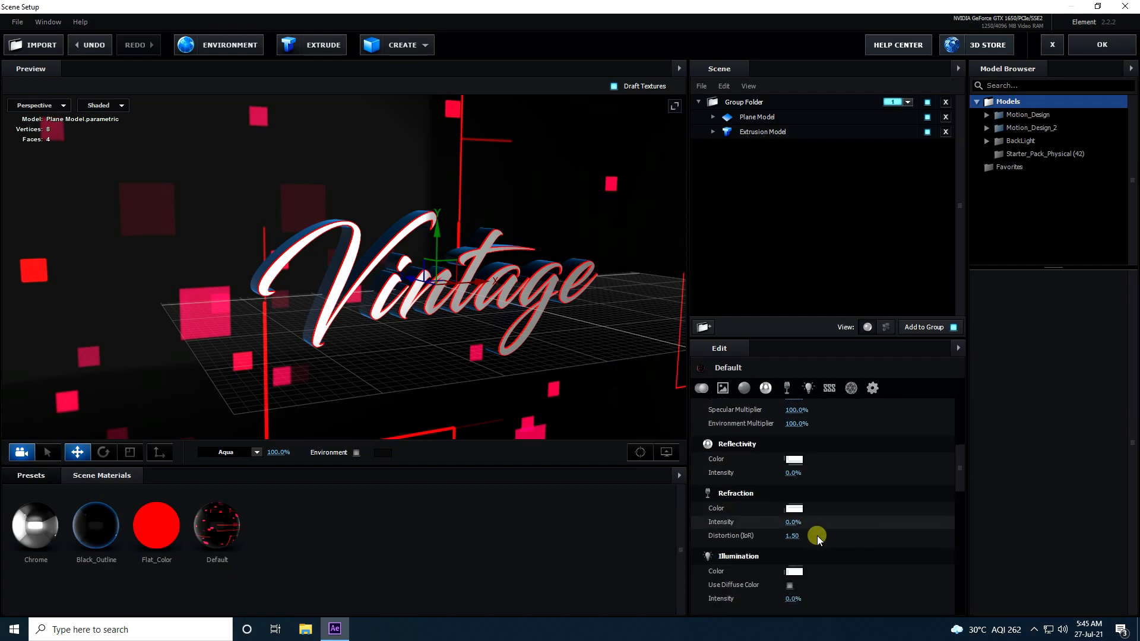
scroll(817, 536, down, 1)
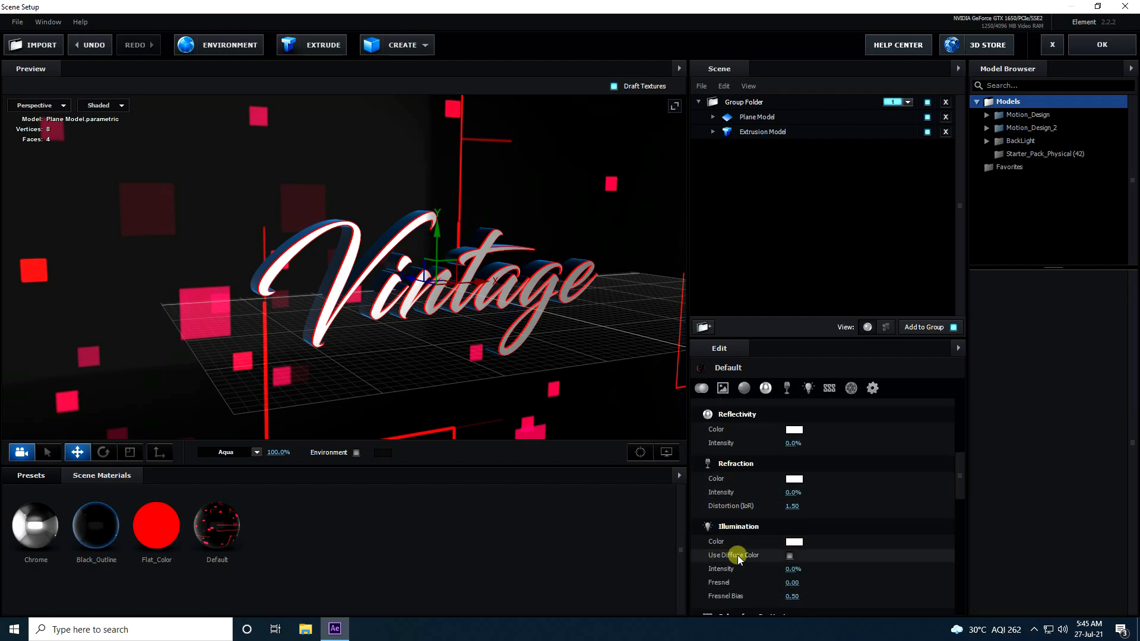
click(789, 556)
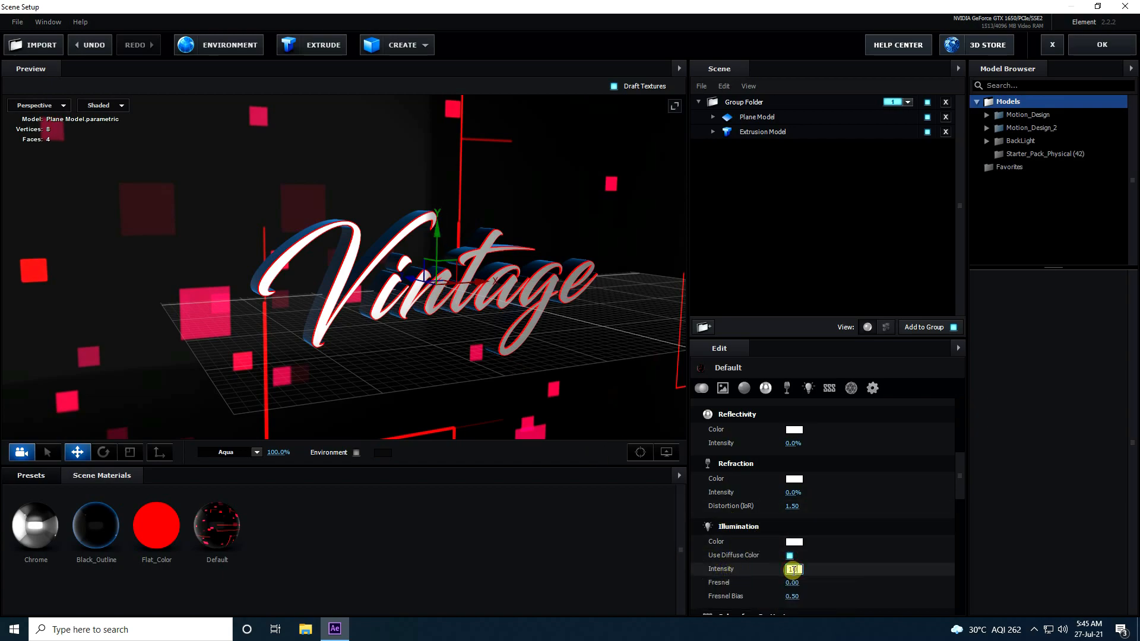
drag(429, 268, 374, 305)
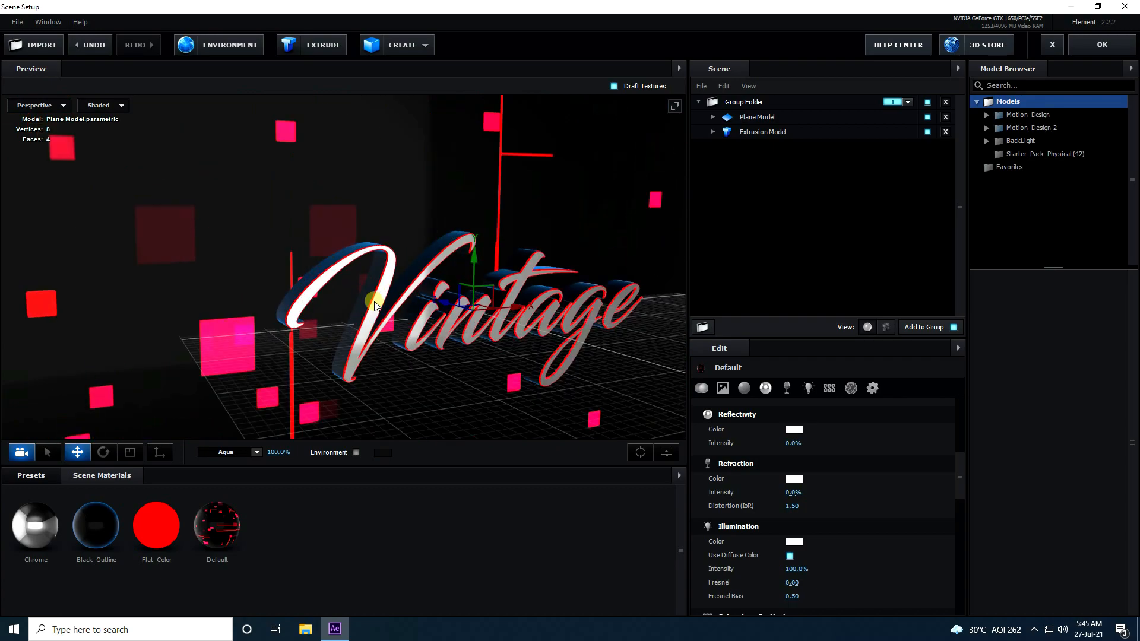
- Set the Plane Model's UV Repeat to 7.00 by 7.00 and apply the scene to the composition
click(751, 118)
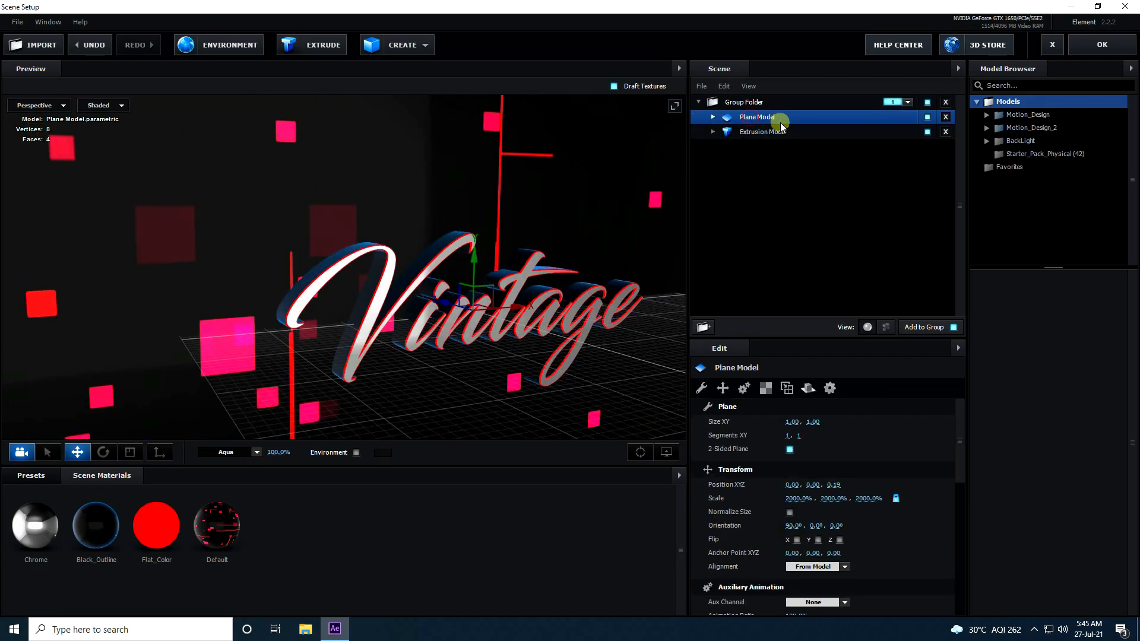
click(765, 389)
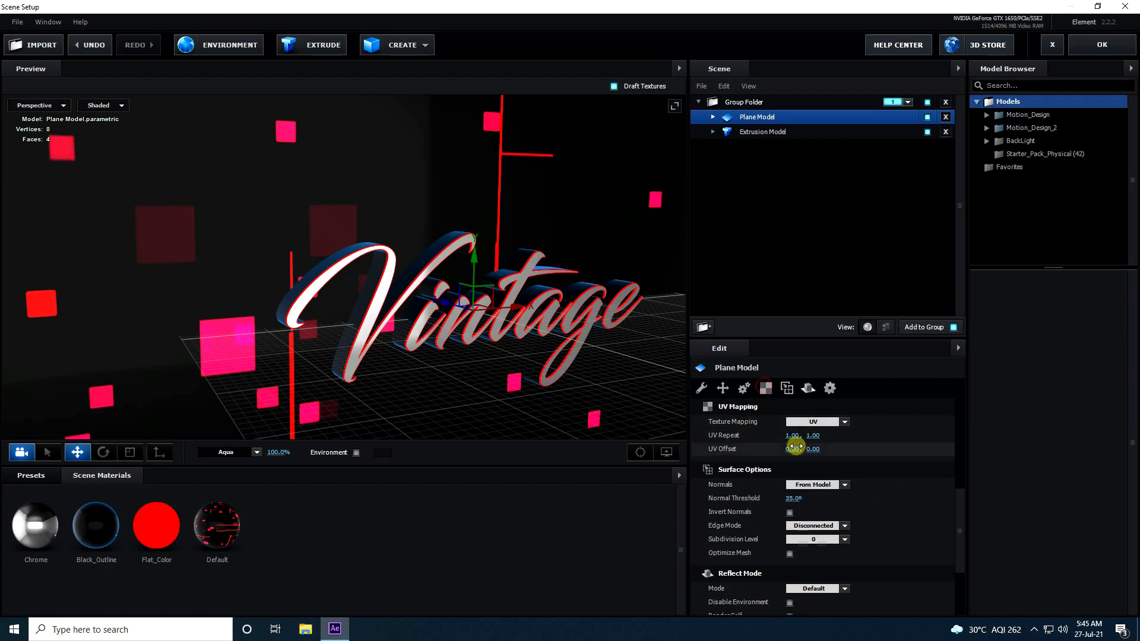
text(7)
key(Return)
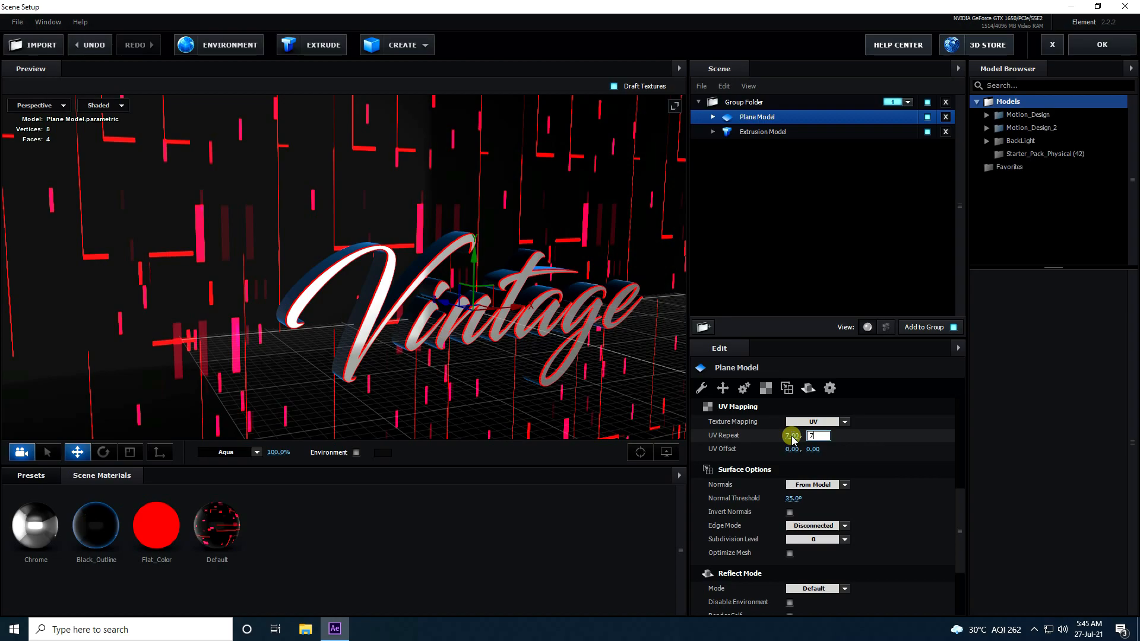
scroll(494, 383, up, 3)
drag(494, 383, 449, 349)
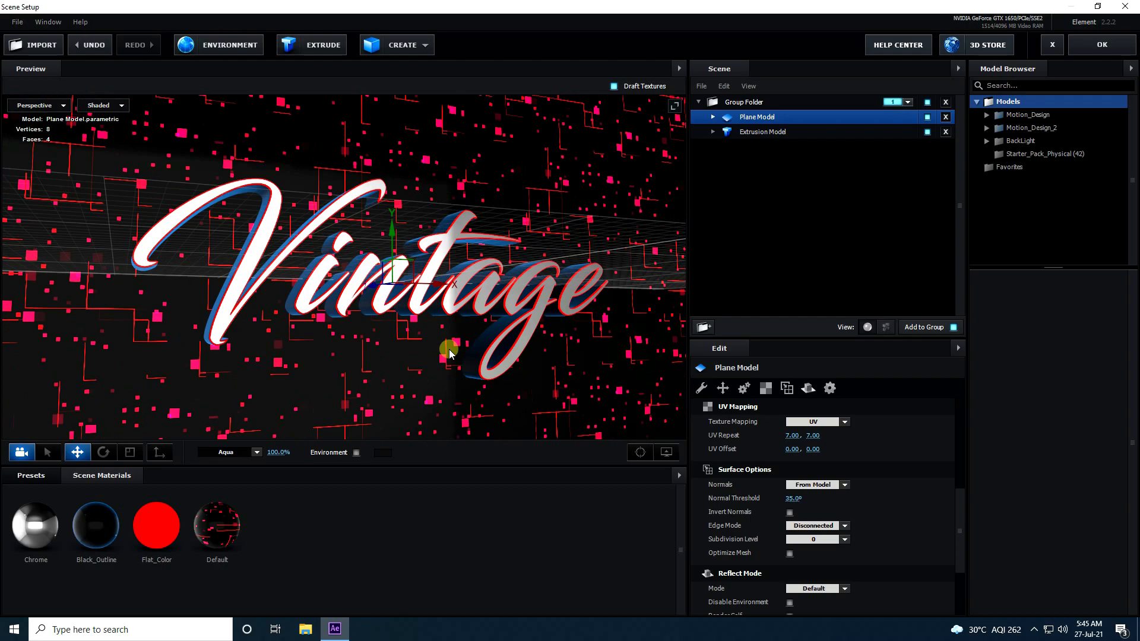
click(1078, 46)
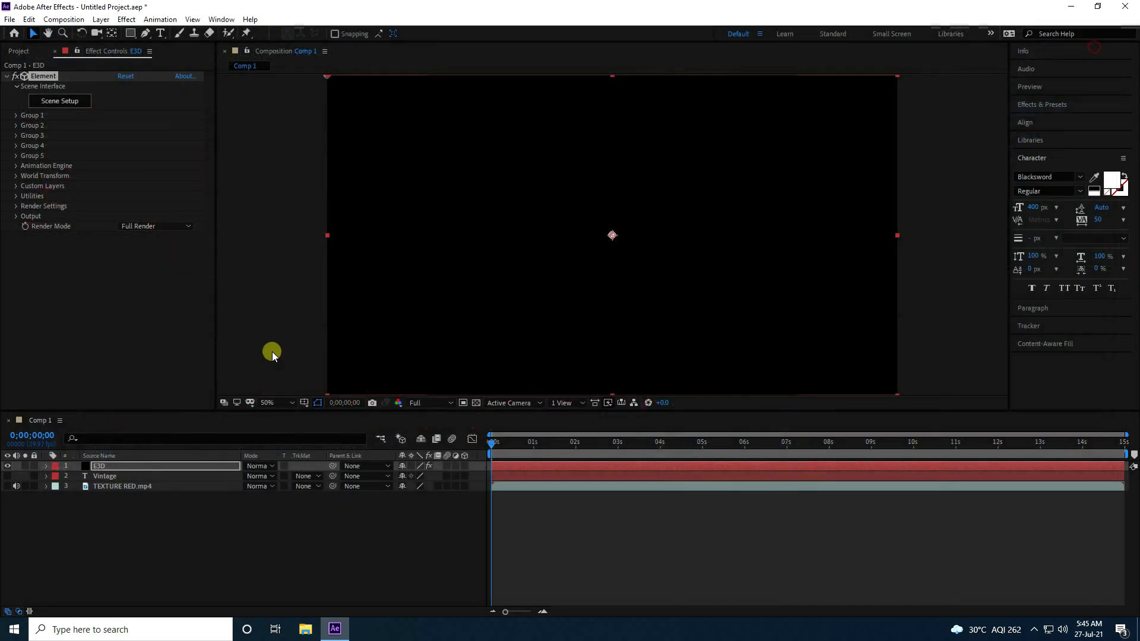
- Add a new camera layer to Comp 1 with the default camera settings
right_click(275, 516)
mouse_move(297, 410)
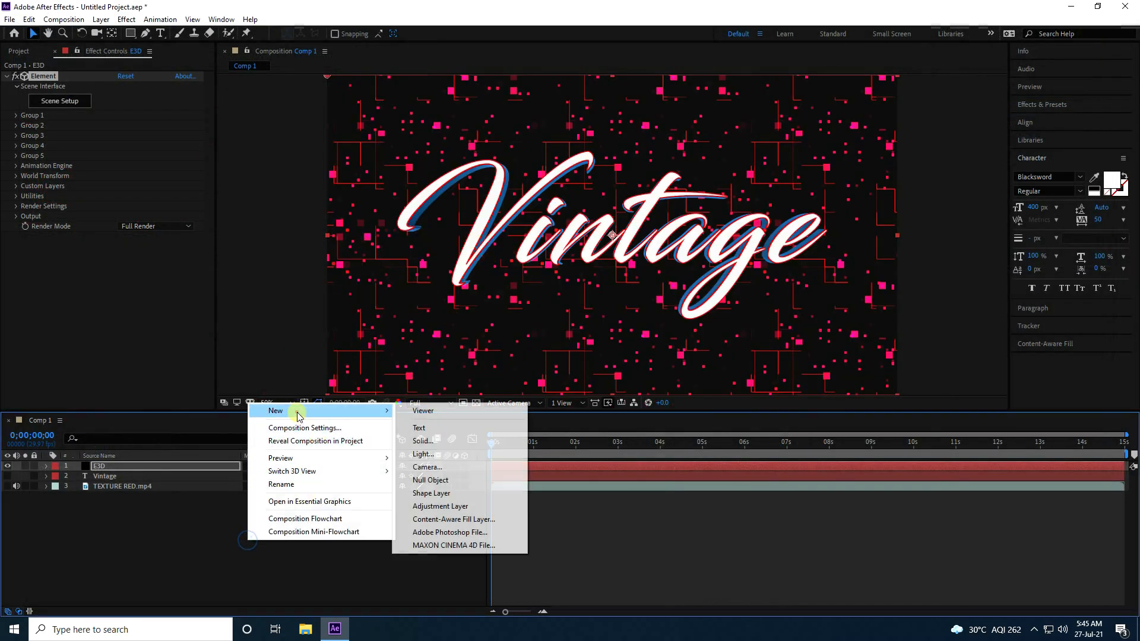
click(428, 467)
click(373, 484)
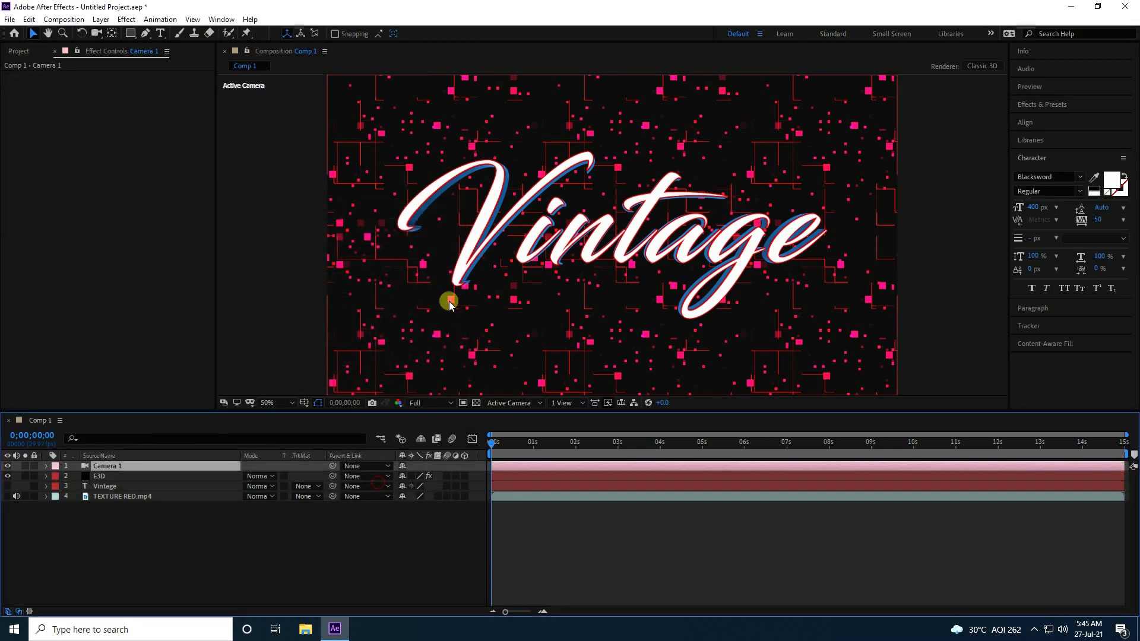
- Orbit the camera to a close, angled view from the V side and keyframe its Position at the start, about -109, -178, -1390
key(c)
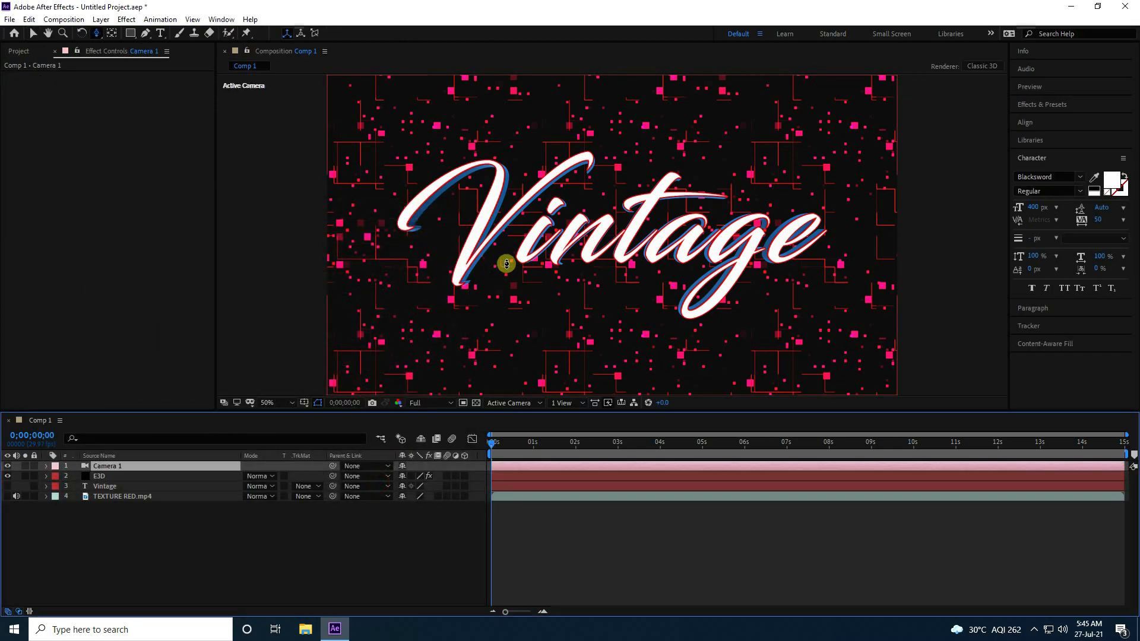
key(c)
drag(506, 262, 575, 279)
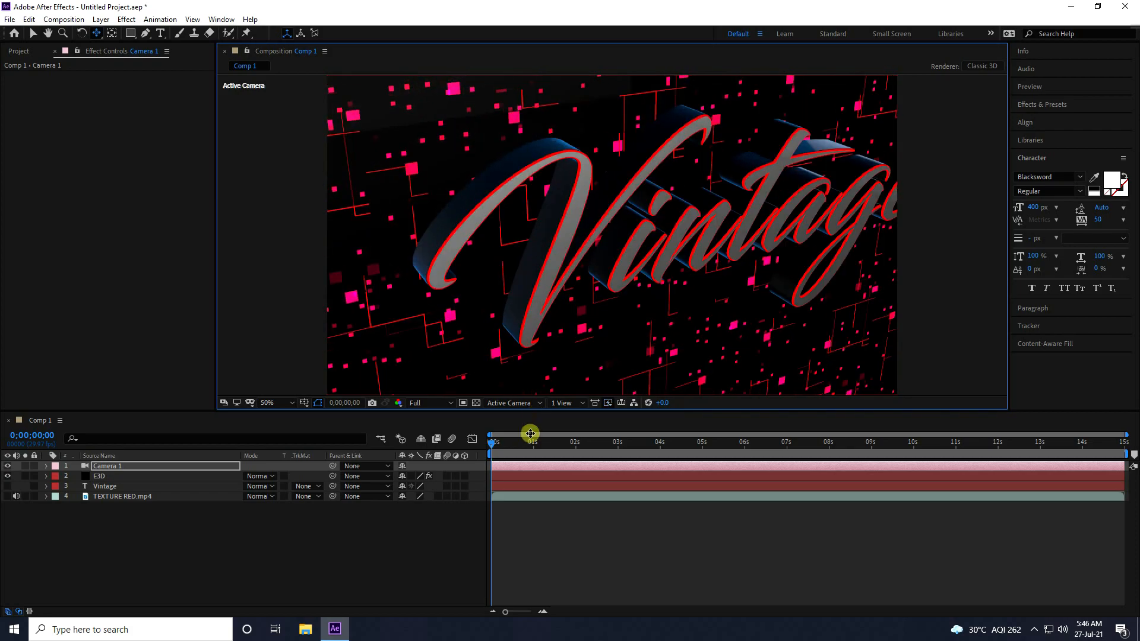
click(112, 468)
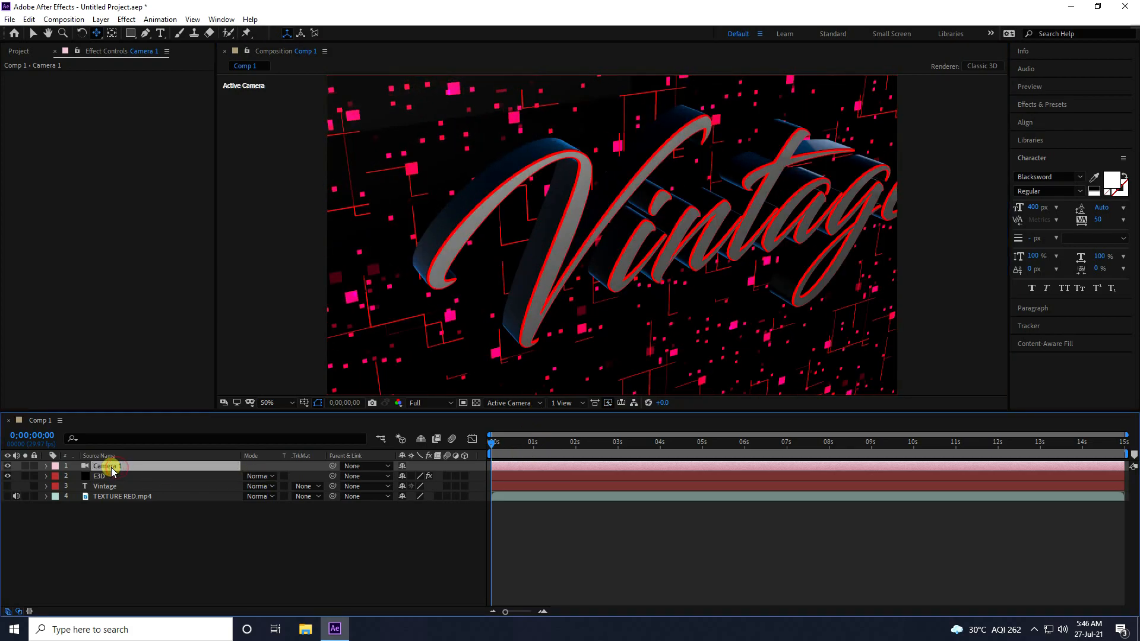
key(alt+shift+p)
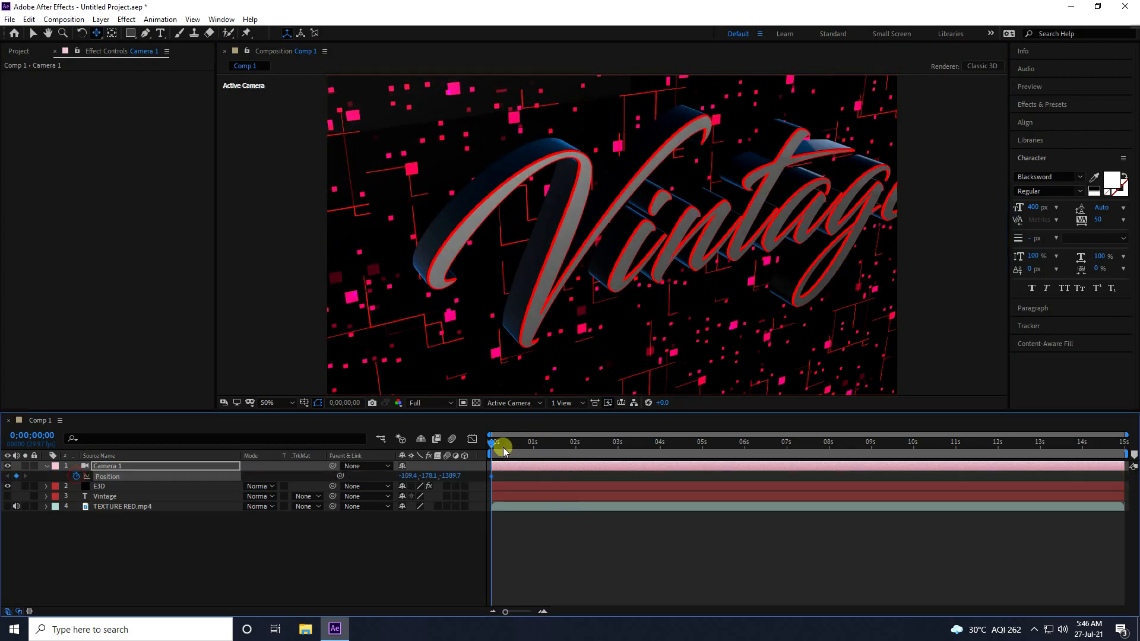
- Keyframe the camera at 0;00;14;29 on the opposite side of the text, at a position of about 2122, 813, -1276
drag(491, 447, 1124, 445)
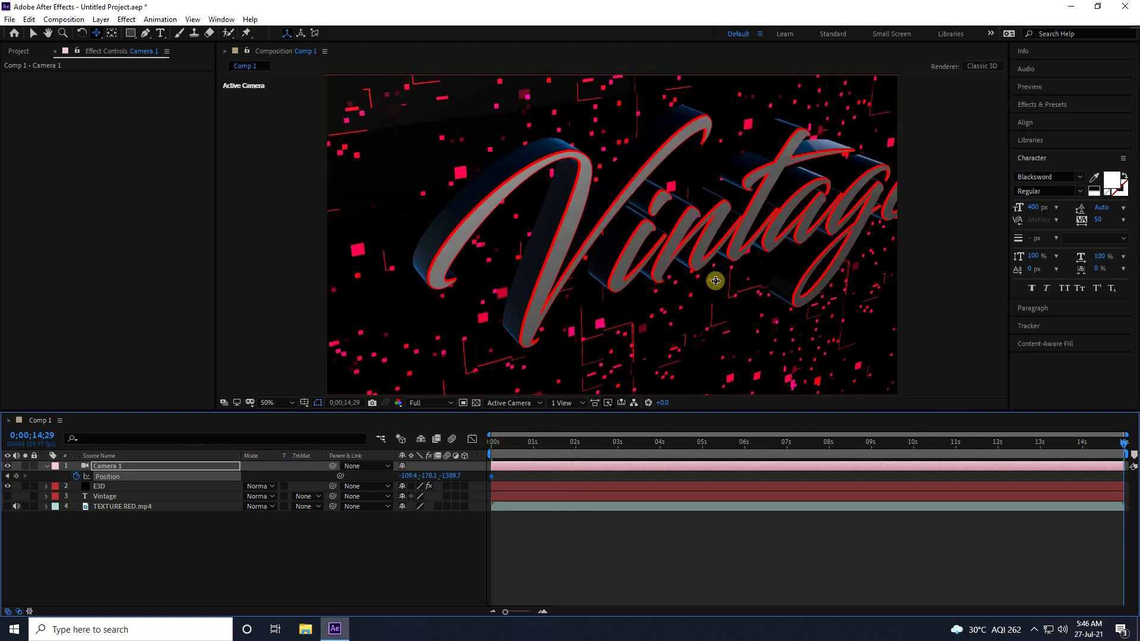
key(c)
drag(820, 303, 587, 262)
key(c)
drag(688, 296, 715, 318)
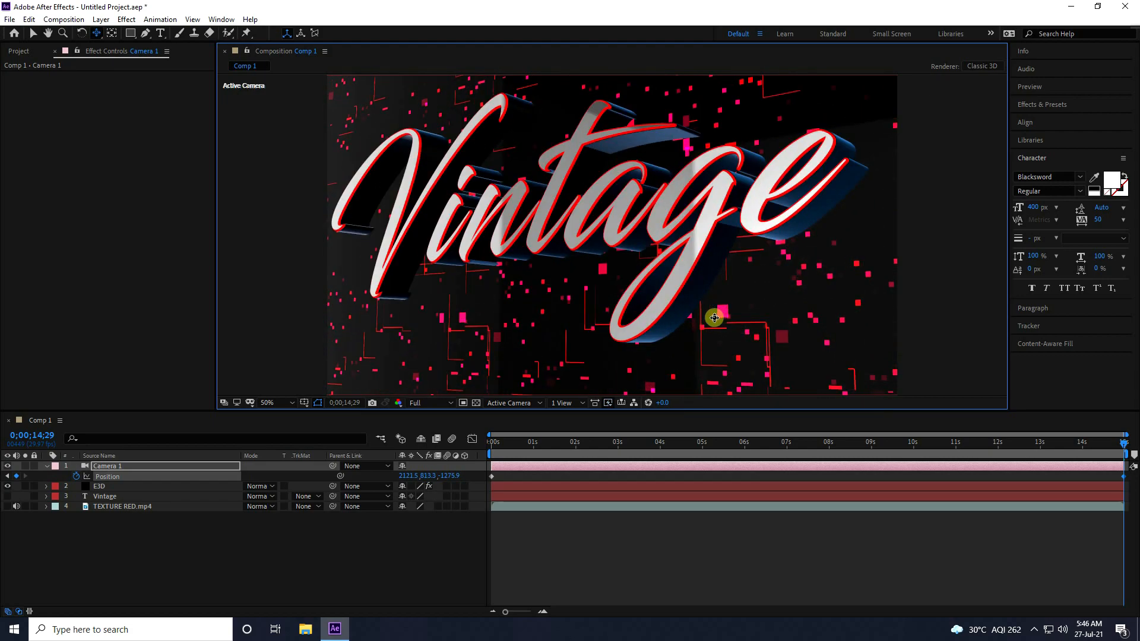
- Reframe the camera's start keyframe from farther back with a more frontal angle, and readjust its framing on the last frame
drag(519, 446, 471, 443)
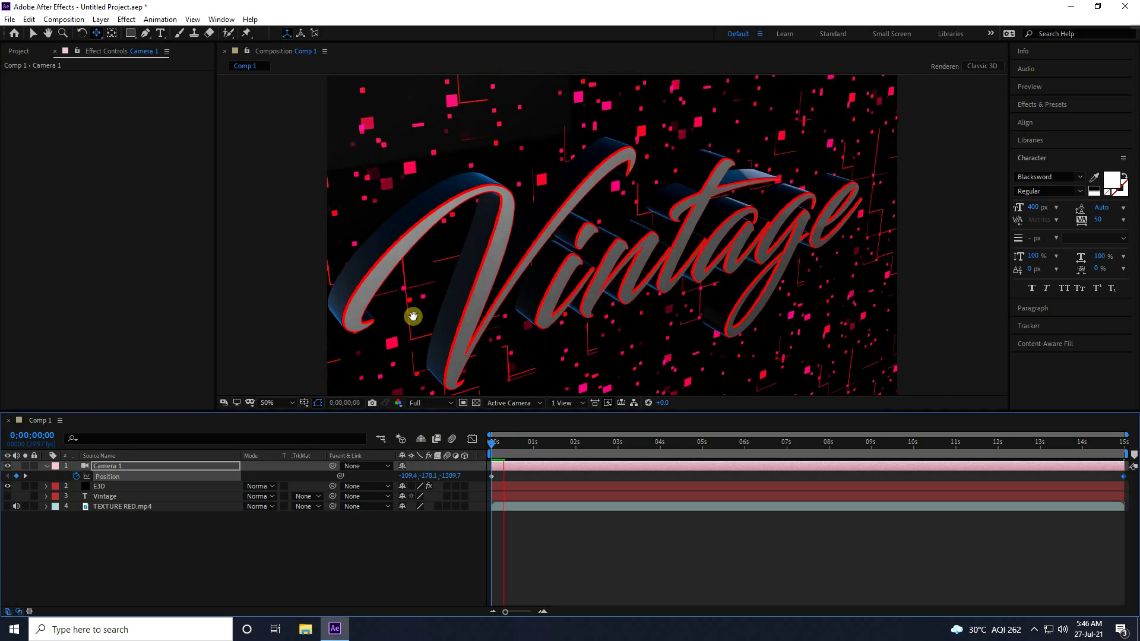
drag(514, 443, 468, 449)
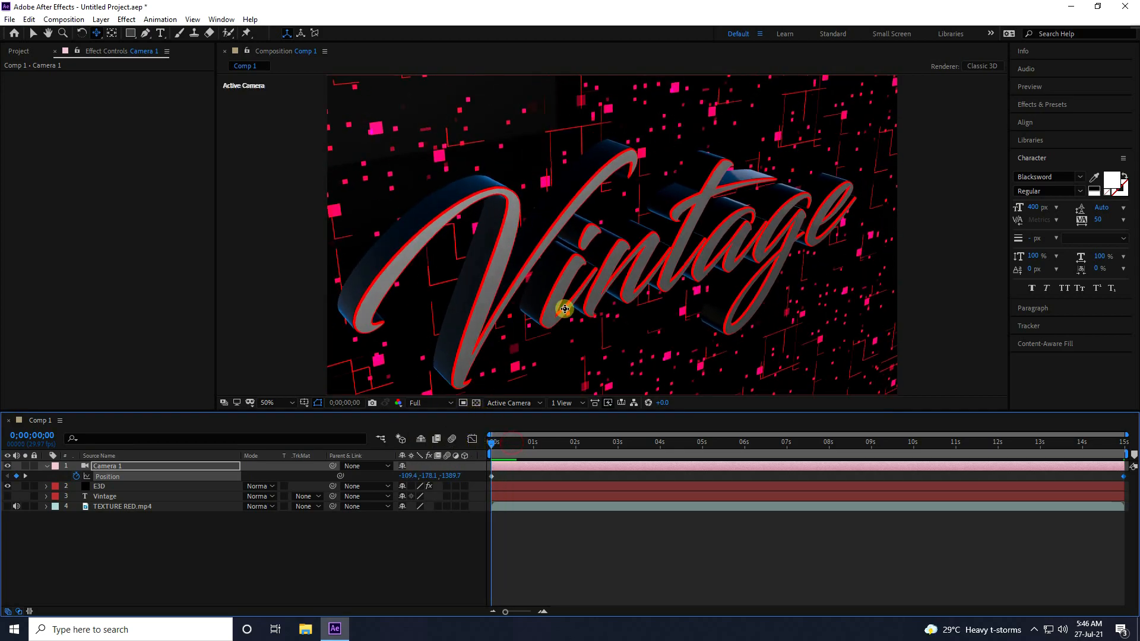
drag(588, 290, 585, 338)
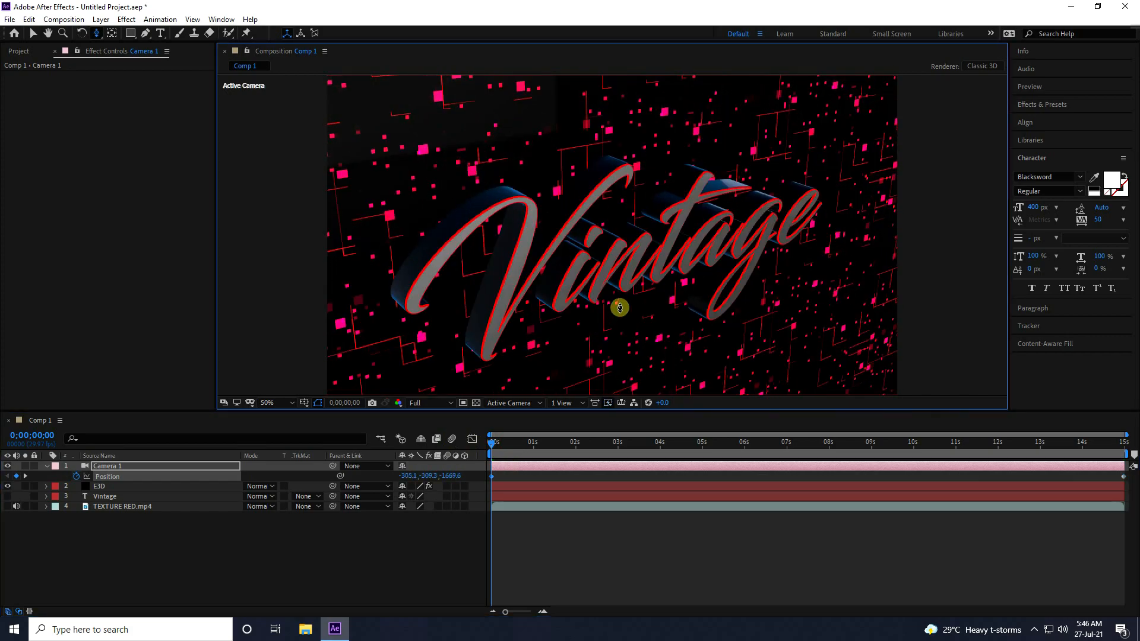
drag(614, 302, 598, 330)
drag(492, 443, 1133, 458)
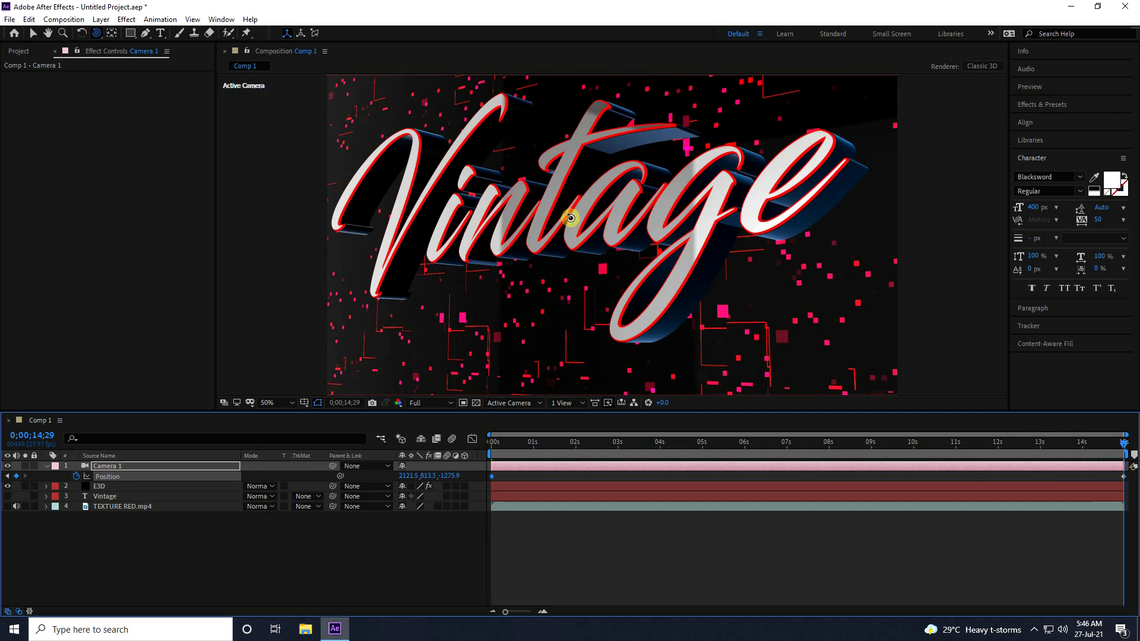
drag(571, 217, 577, 287)
- Set the composition's preview resolution to Half and play the camera animation from the start
drag(508, 444, 398, 460)
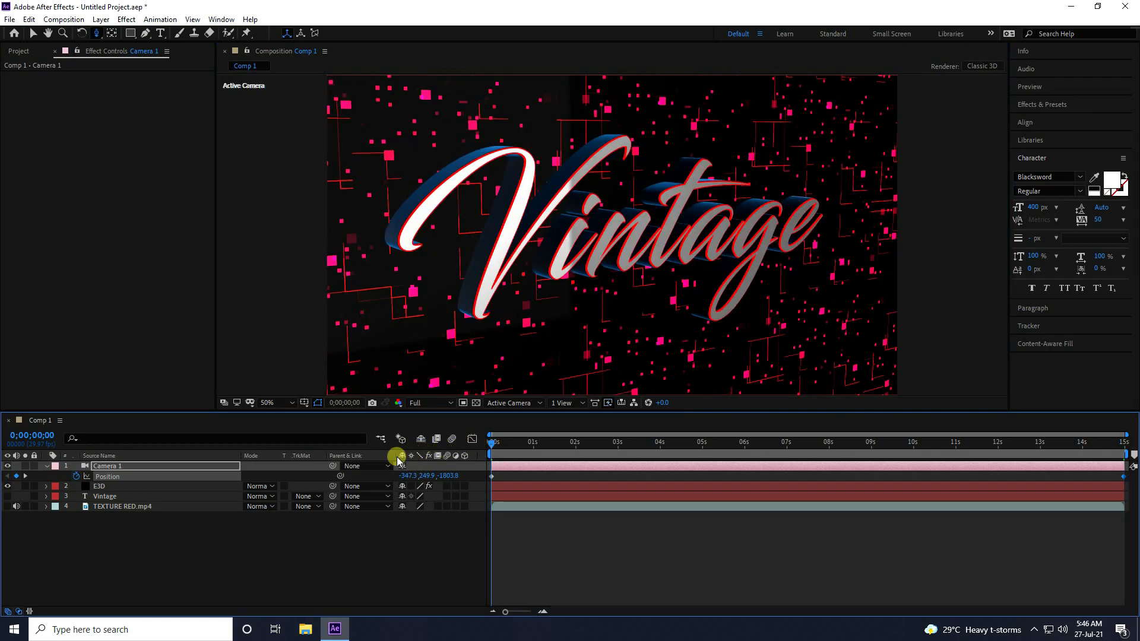
key(space)
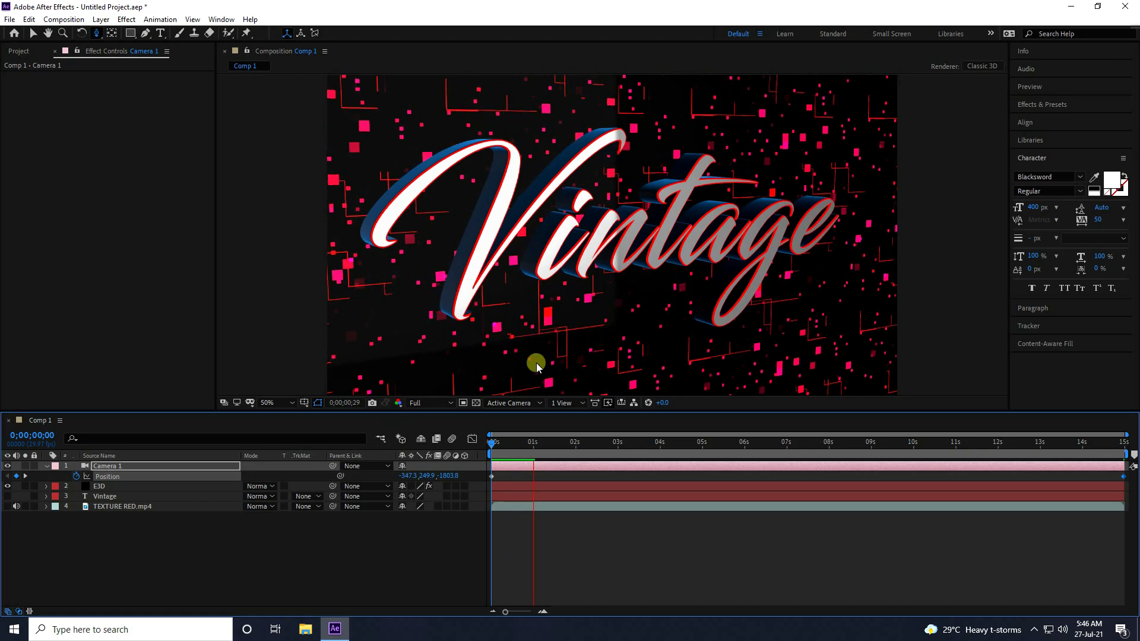
key(space)
click(429, 403)
click(425, 418)
drag(534, 448, 415, 463)
key(space)
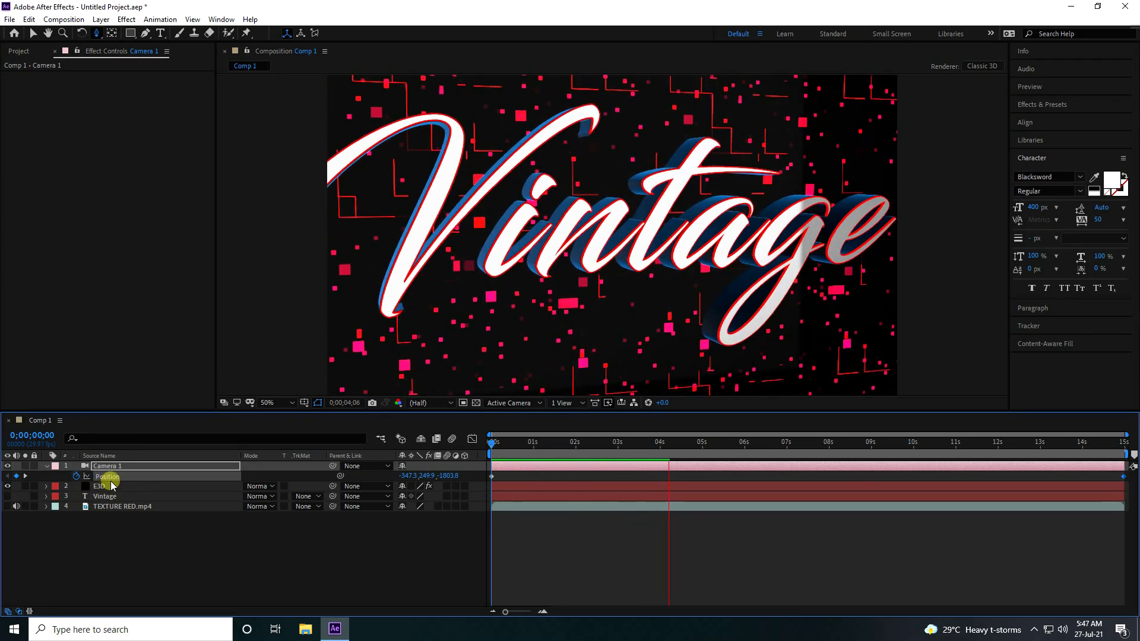
key(space)
click(47, 466)
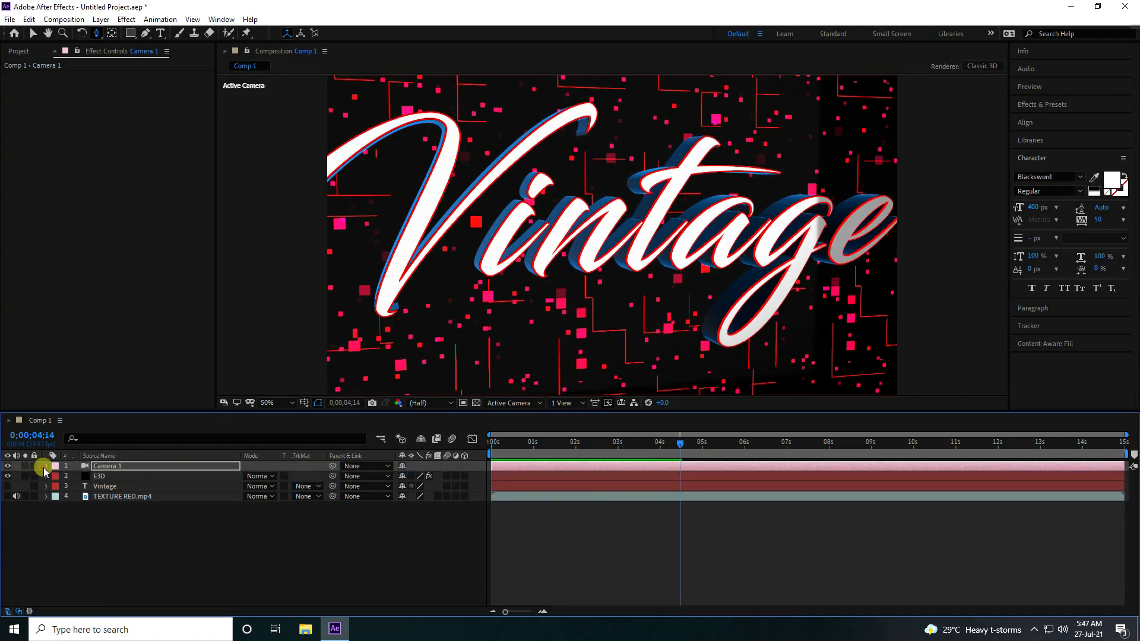
- Set Add Lighting to Aqua in the E3D layer's Element render settings
click(120, 476)
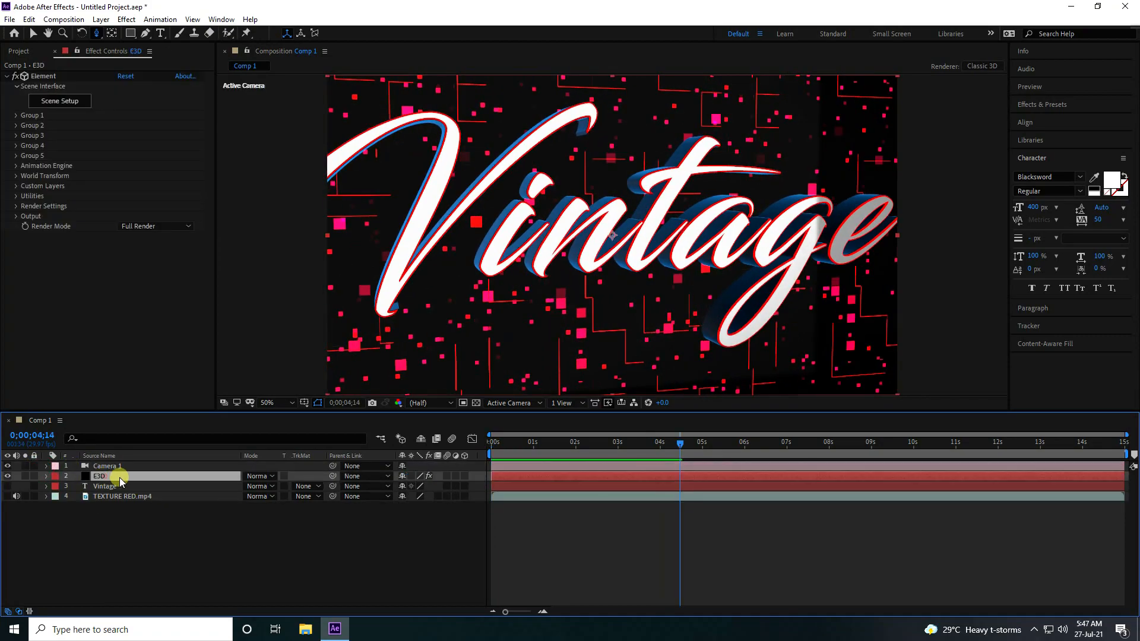
click(16, 206)
click(26, 226)
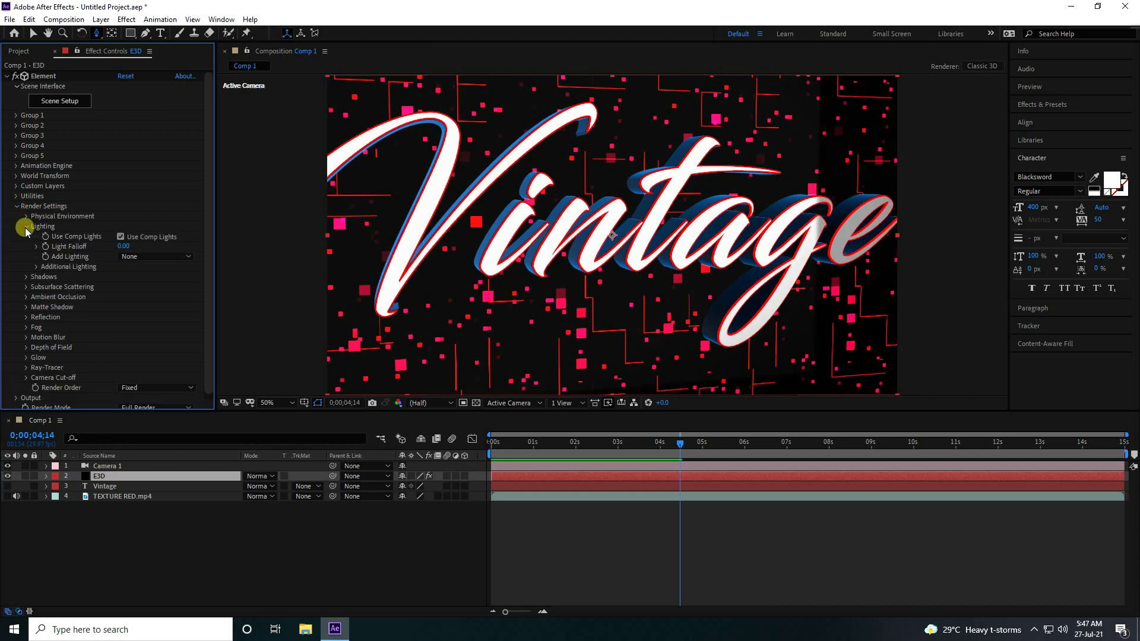
click(153, 256)
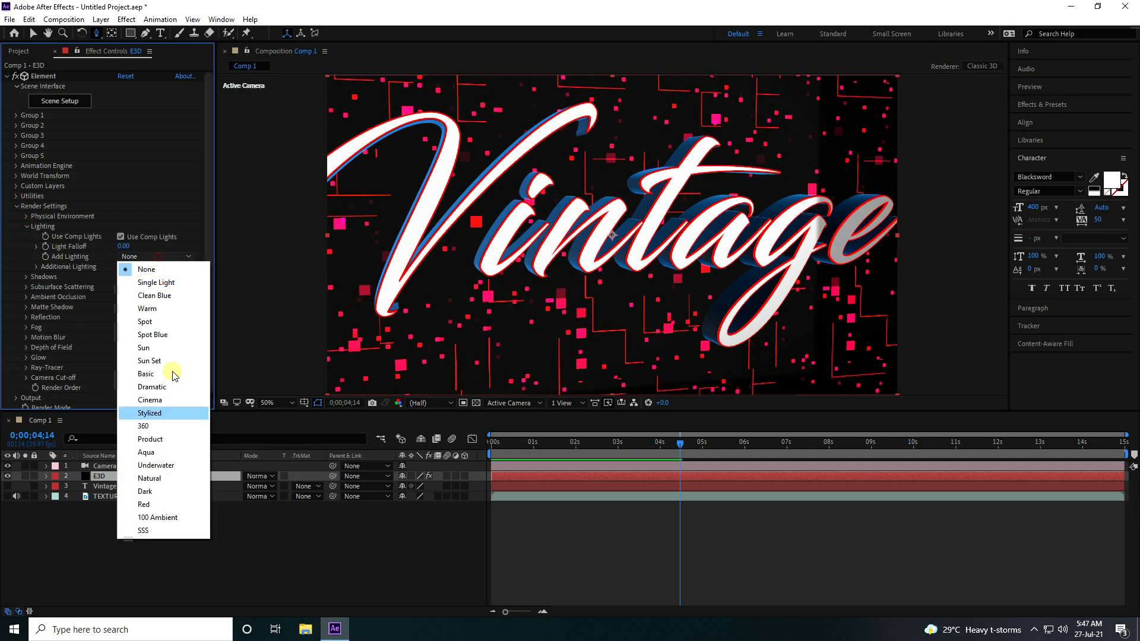
click(146, 453)
click(26, 226)
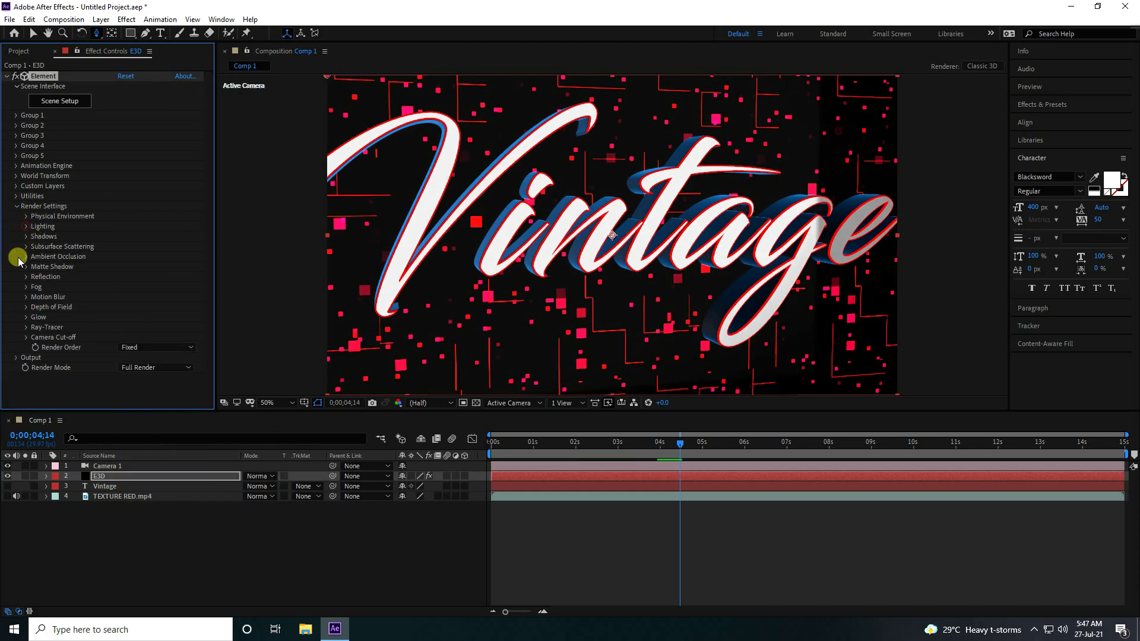
- Enable SSAO ambient occlusion in Element's render settings with the High quality preset and an intensity of 10, then inspect the text up close
click(26, 257)
click(121, 263)
click(151, 292)
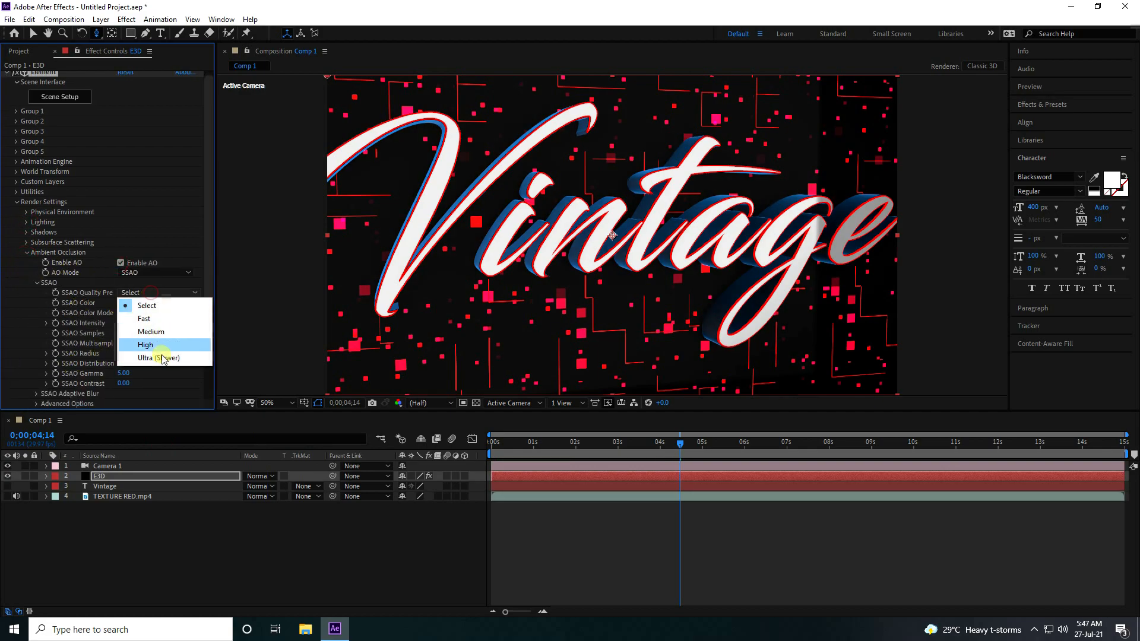
click(147, 344)
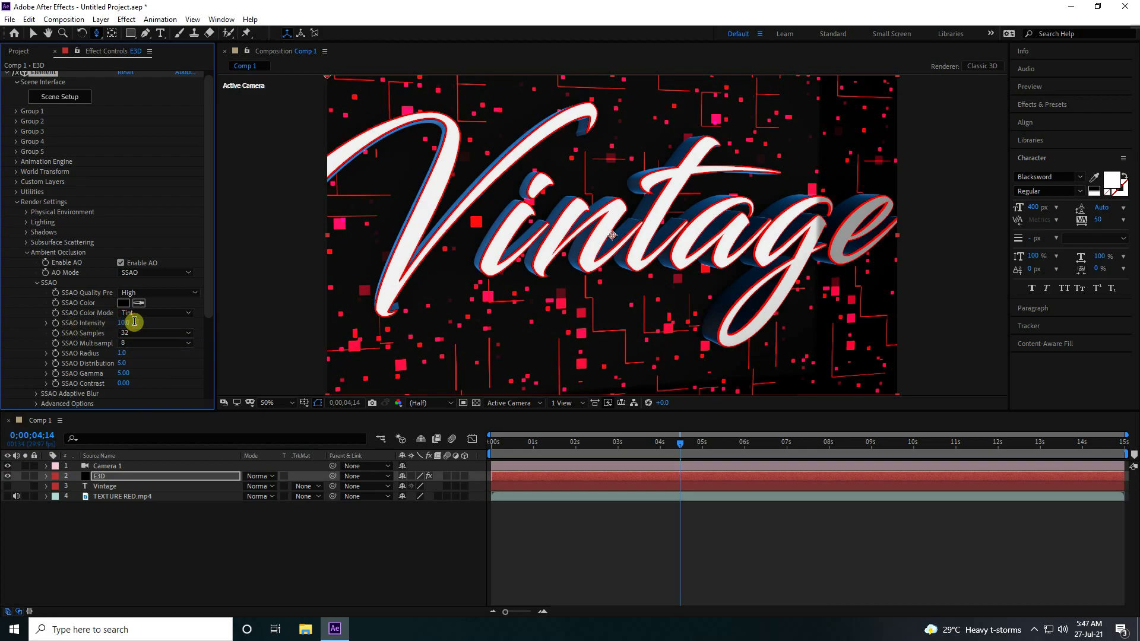
key(Return)
key(/)
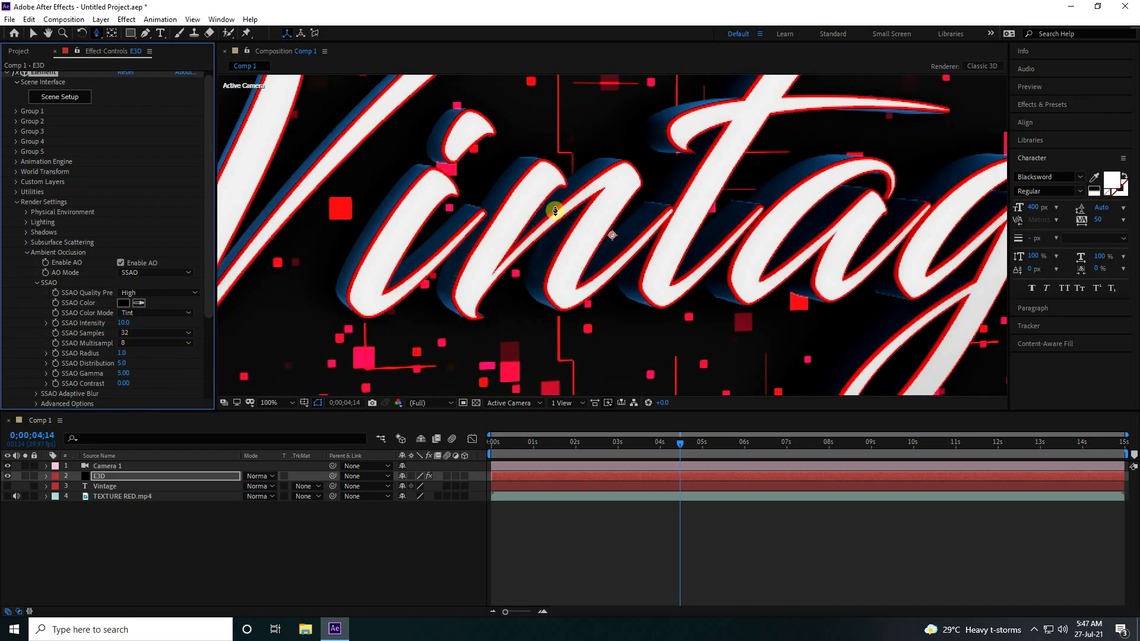
key(shift+slash)
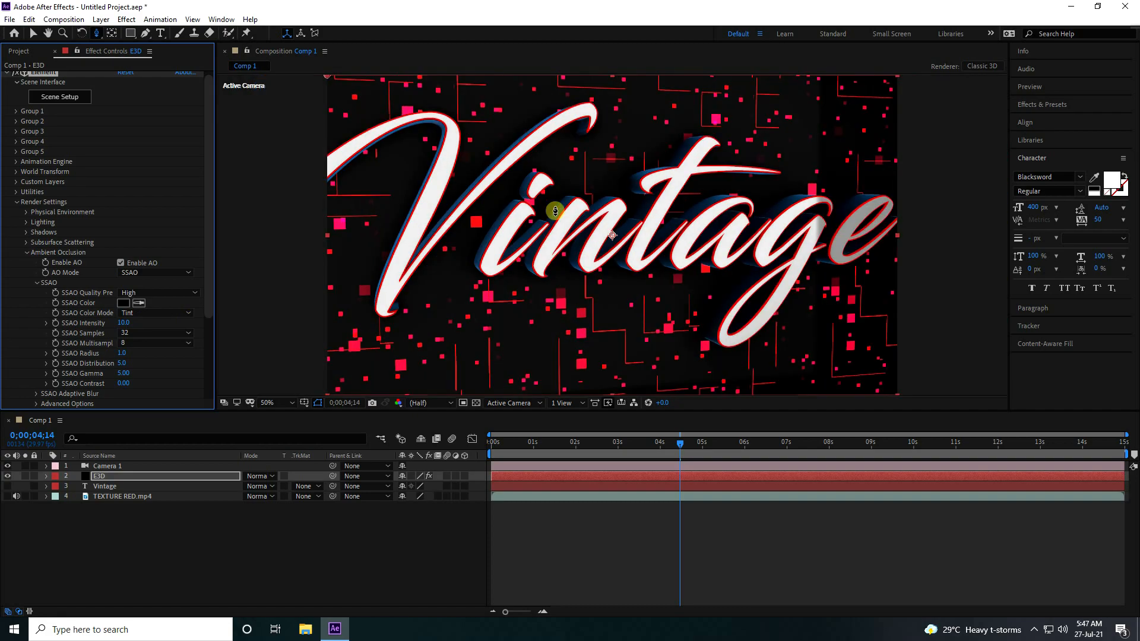
key(slash)
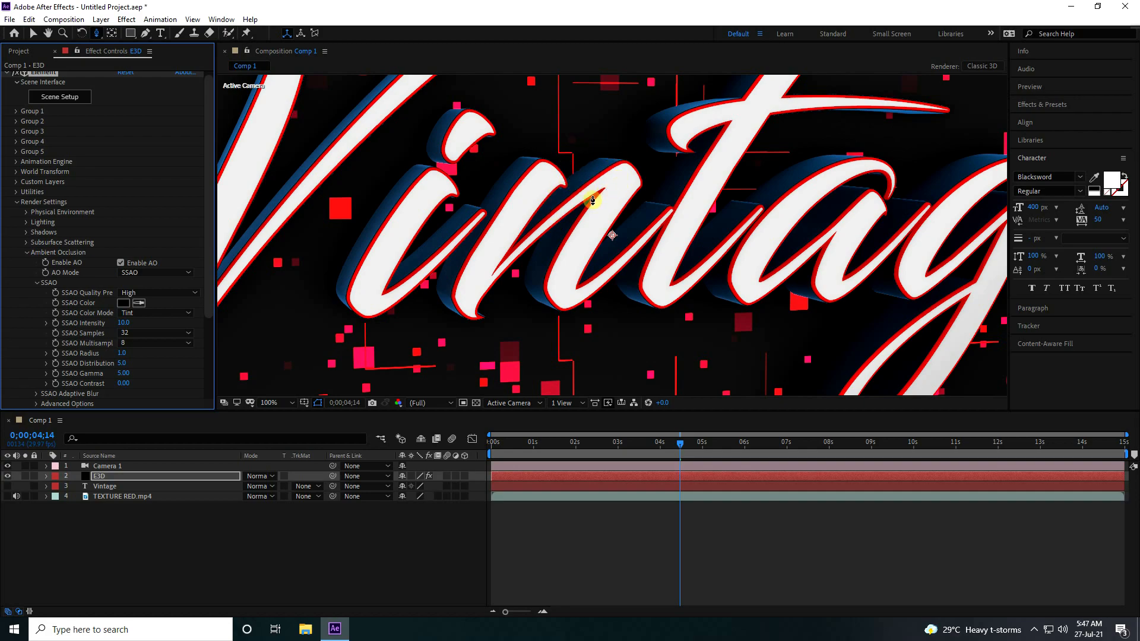
- In Element's Scene Setup, set the Plane Model's Reflect Mode to Mirror Surface, check it from another angle and apply the scene
click(85, 107)
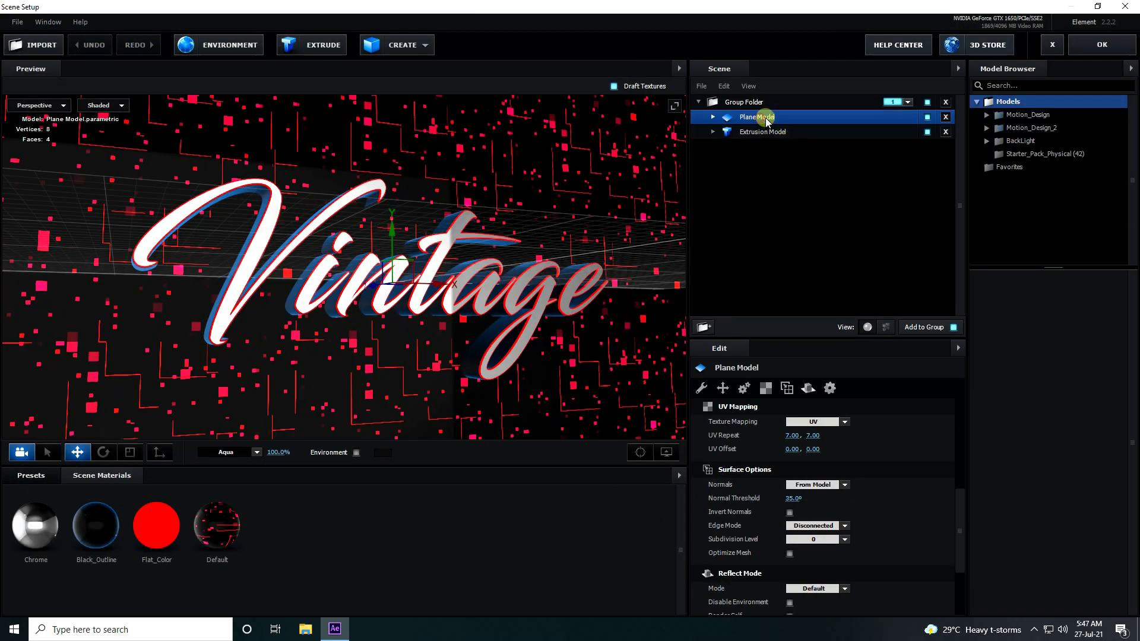
right_click(764, 117)
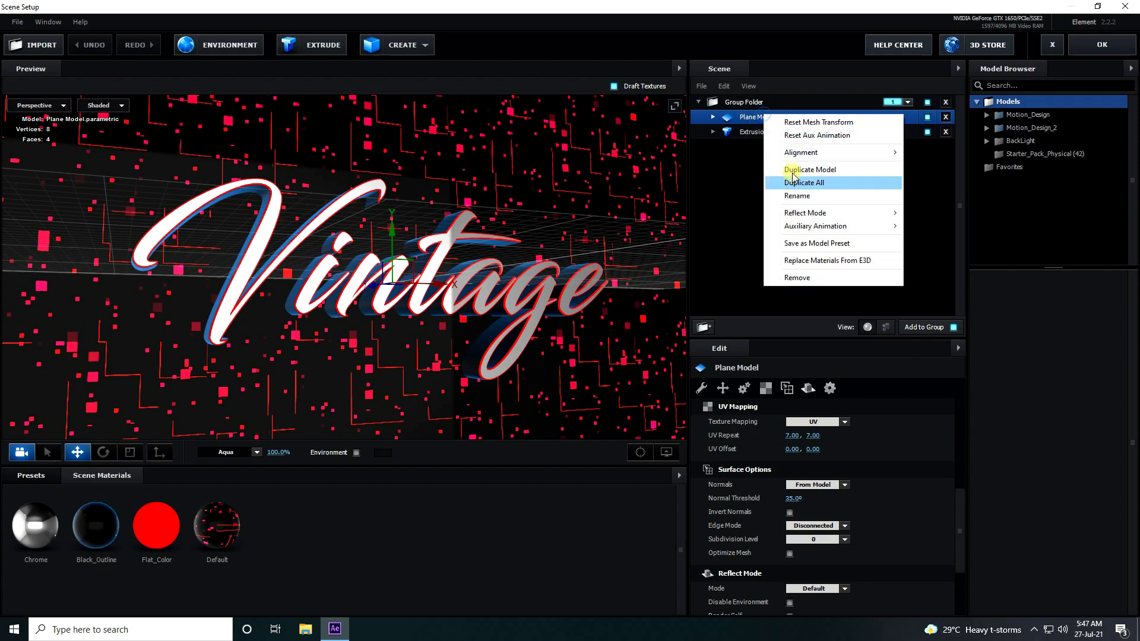
mouse_move(813, 214)
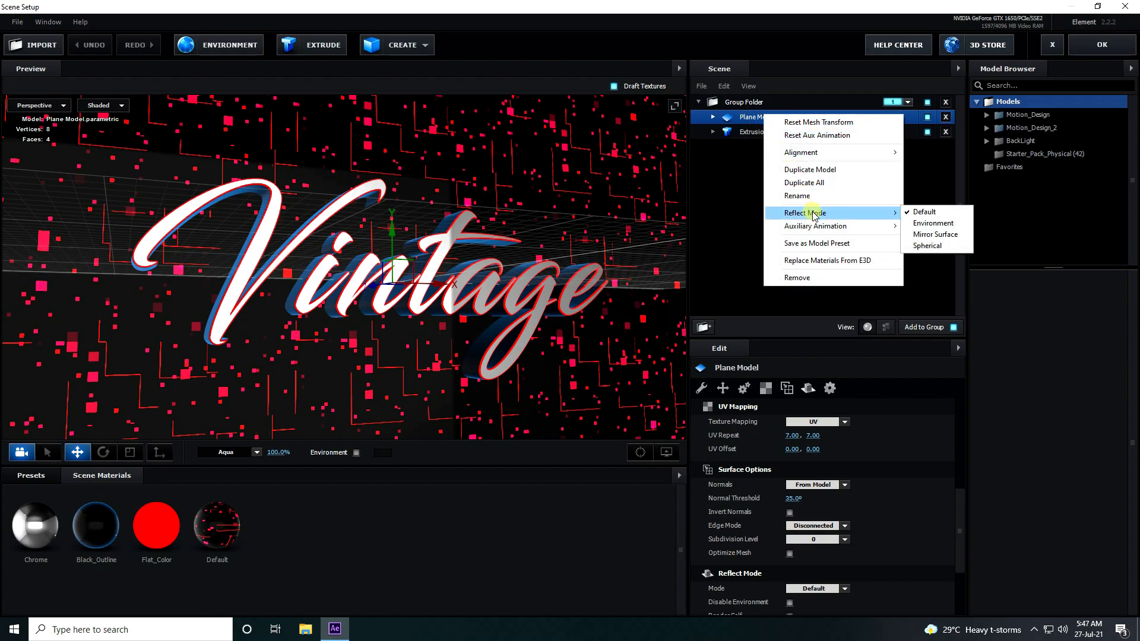
click(953, 237)
scroll(384, 317, up, 2)
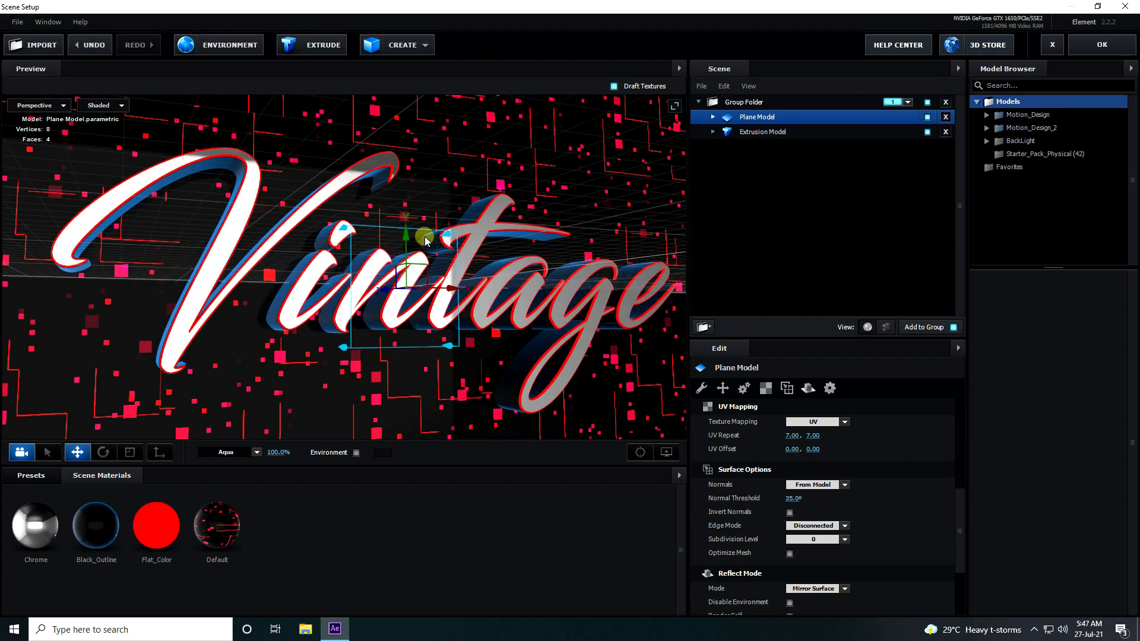
scroll(424, 239, up, 2)
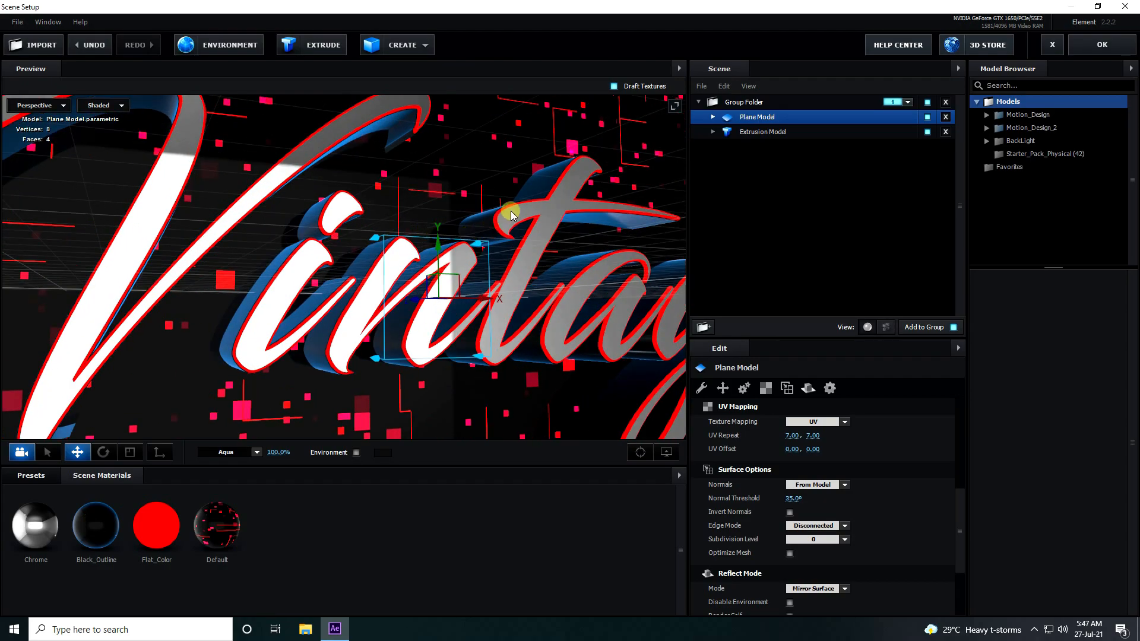
mouse_move(511, 212)
mouse_down()
mouse_move(521, 223)
mouse_move(509, 221)
mouse_up()
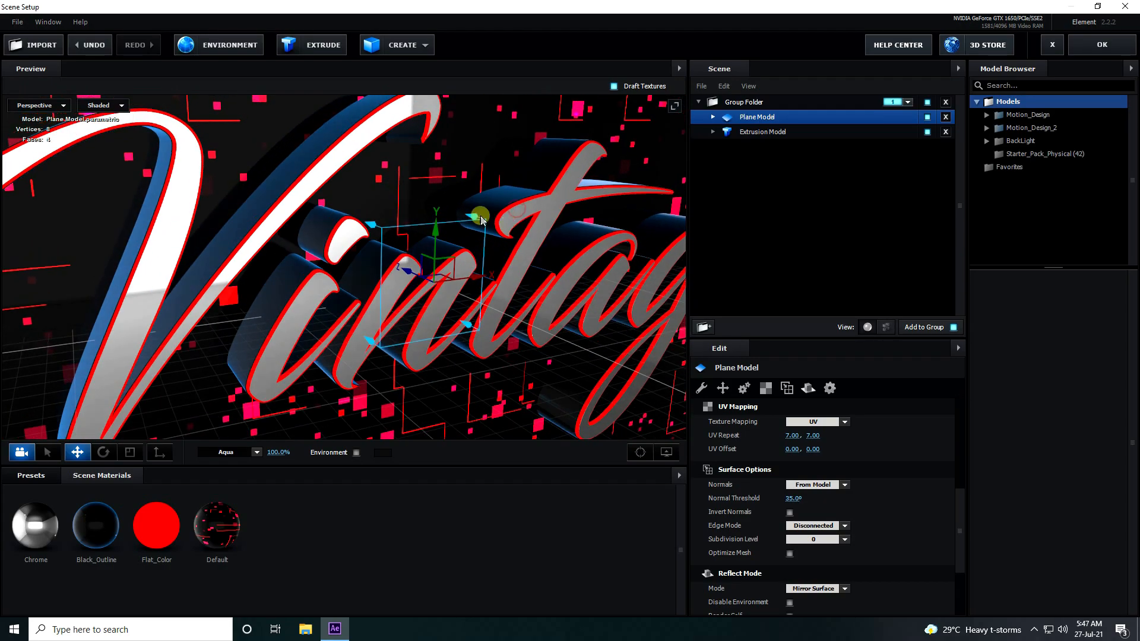
click(1099, 46)
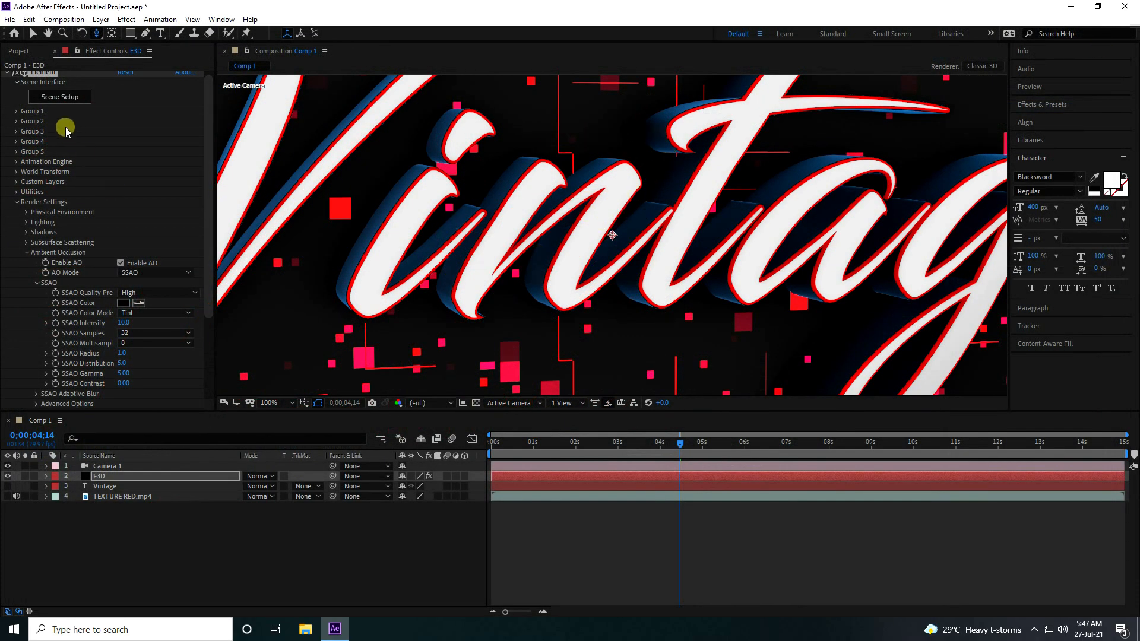
- Return to the composition's first frame, duplicate the E3D layer and rename the copy E3D 2
click(17, 202)
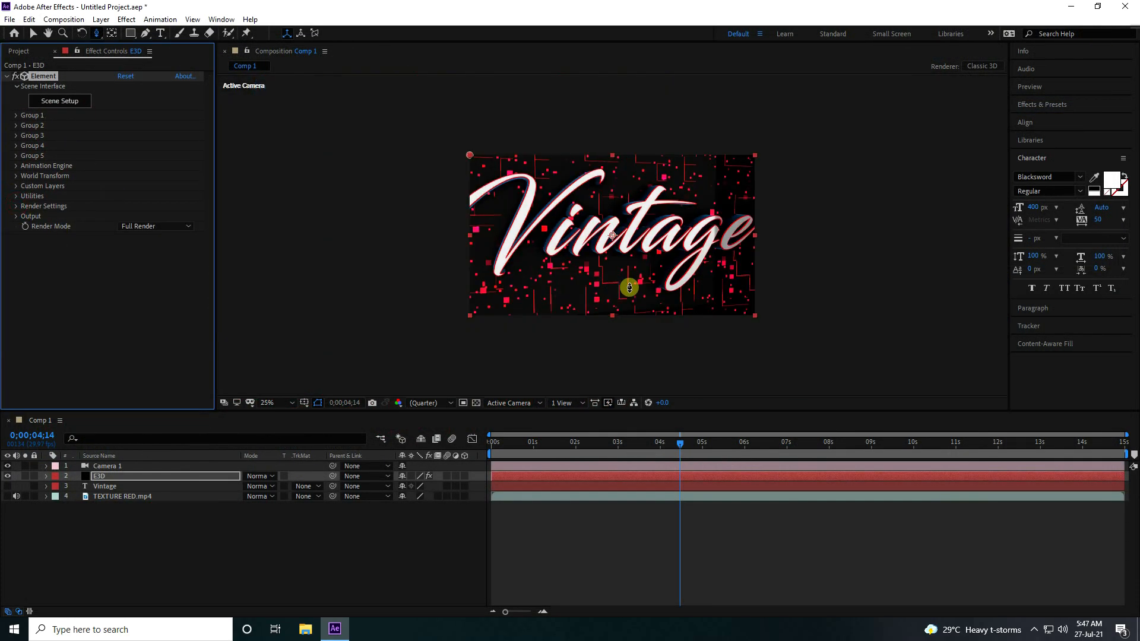
drag(678, 445, 336, 493)
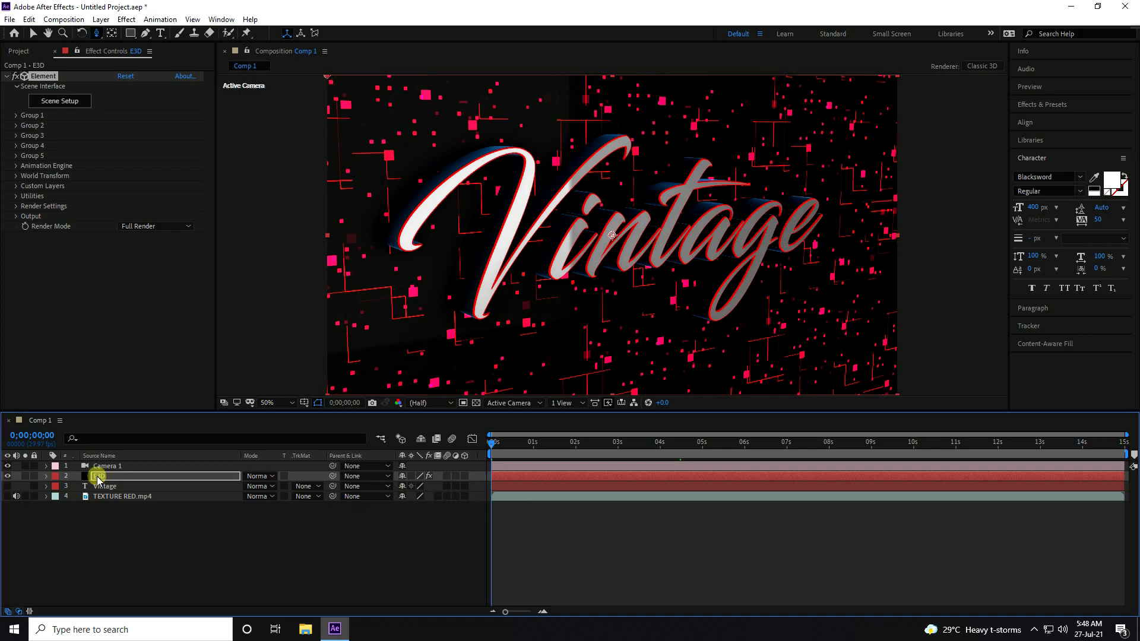
click(99, 478)
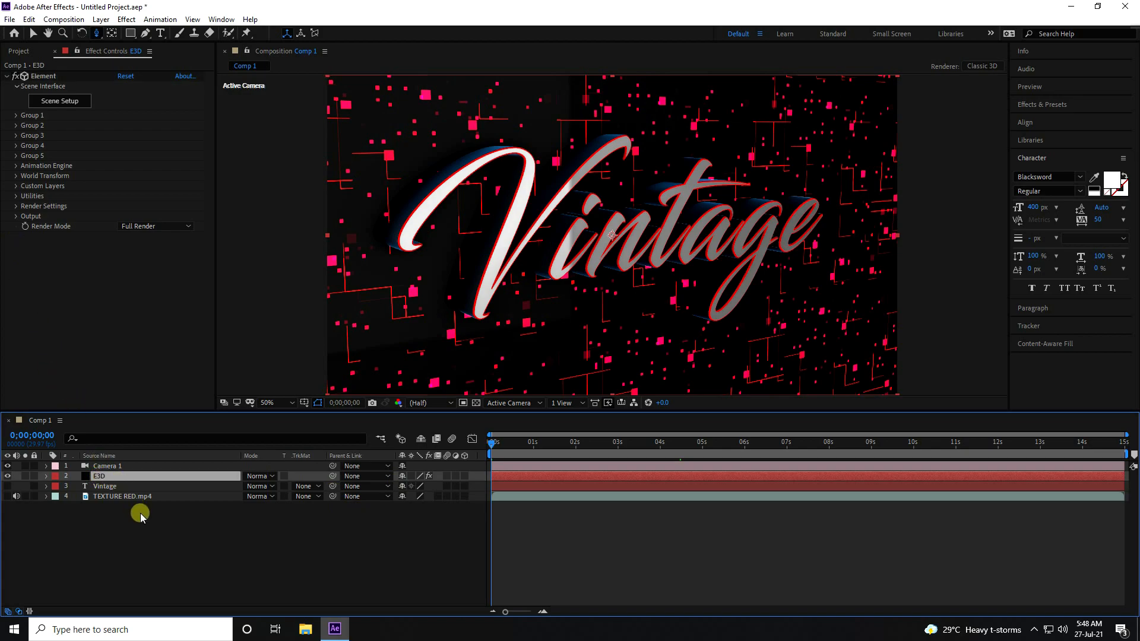
key(ctrl+d)
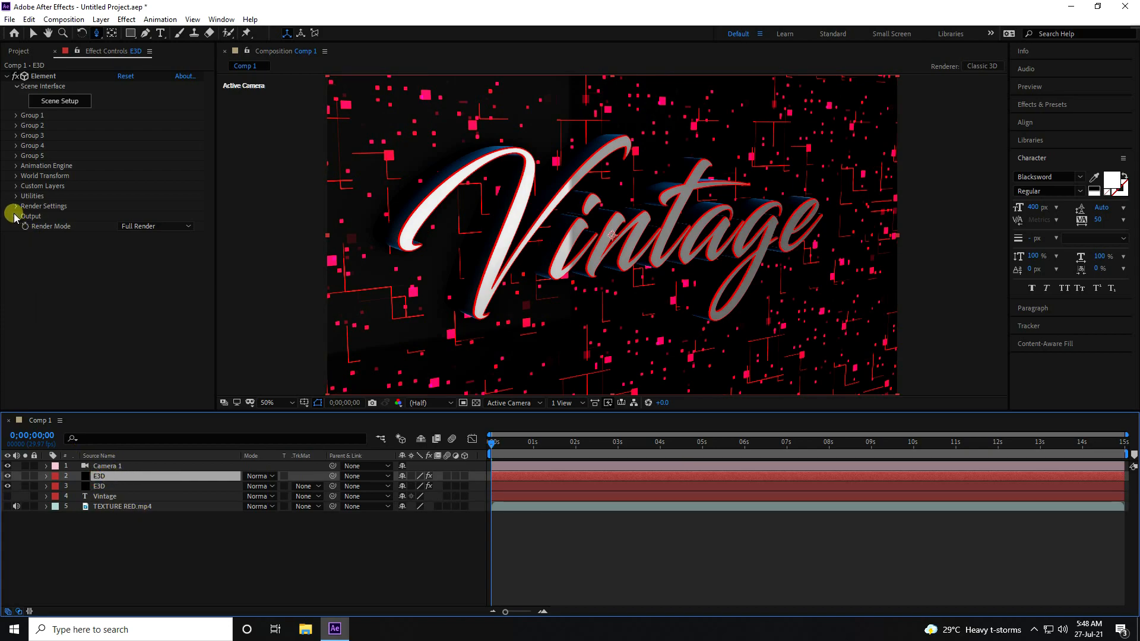
right_click(104, 470)
click(148, 469)
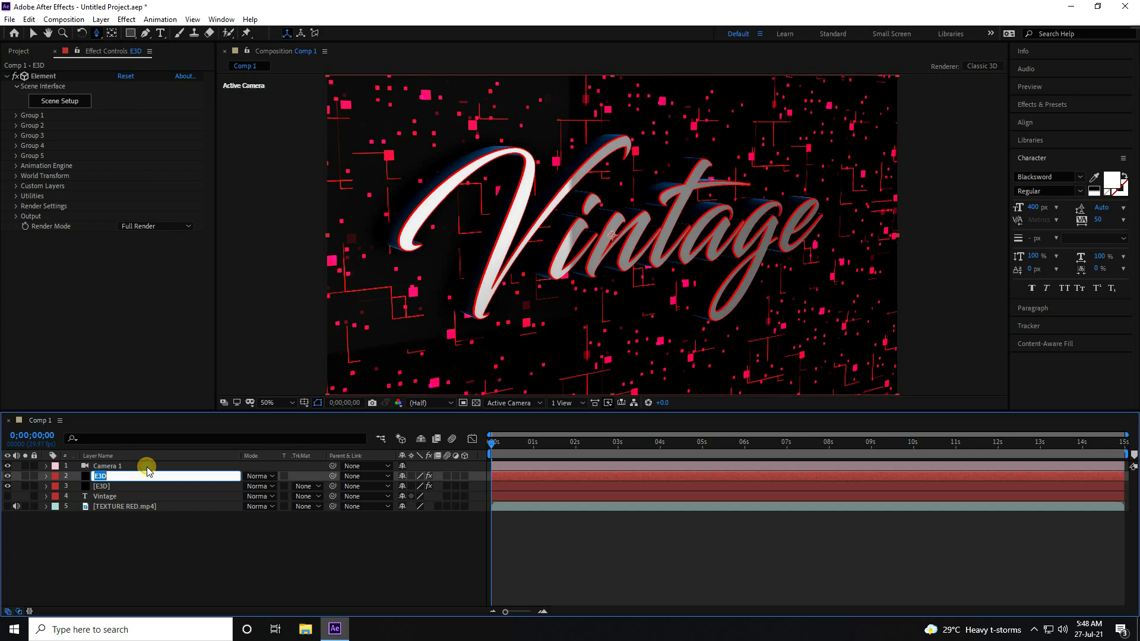
text(2)
click(153, 590)
- Set the E3D 2 layer's Element output to show Illumination and its blending mode to Add
click(102, 476)
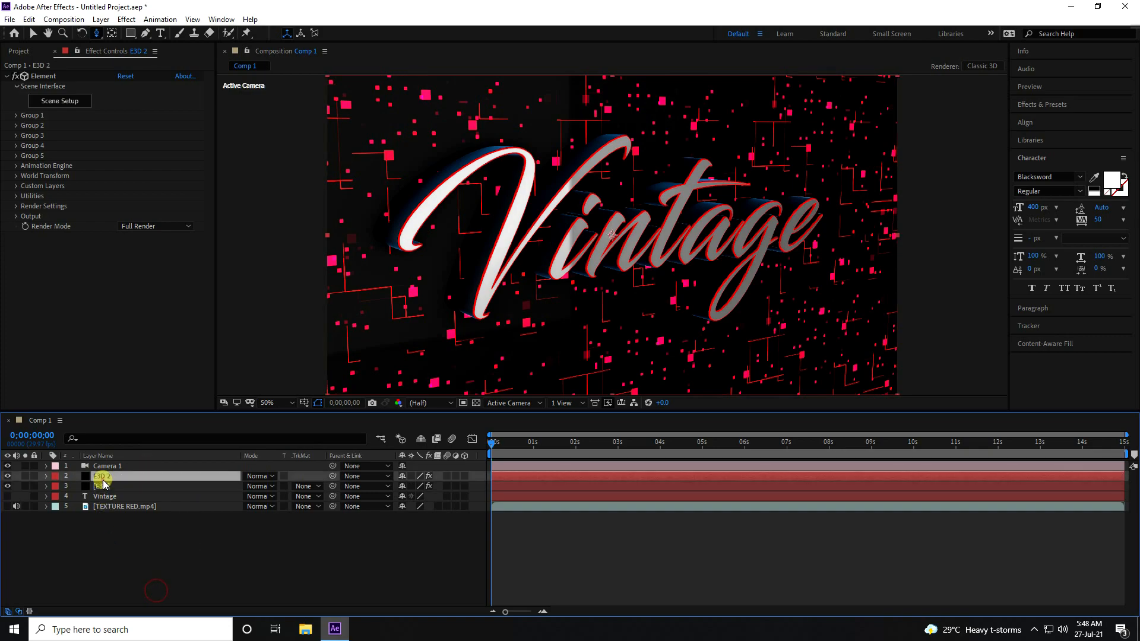
click(16, 216)
click(157, 226)
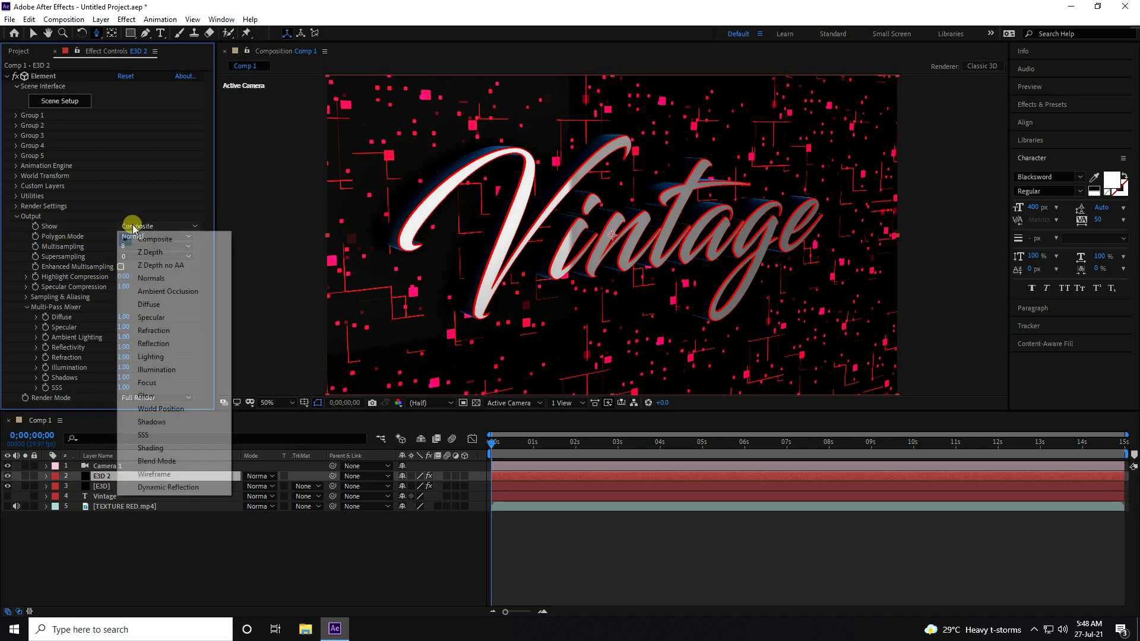
click(166, 370)
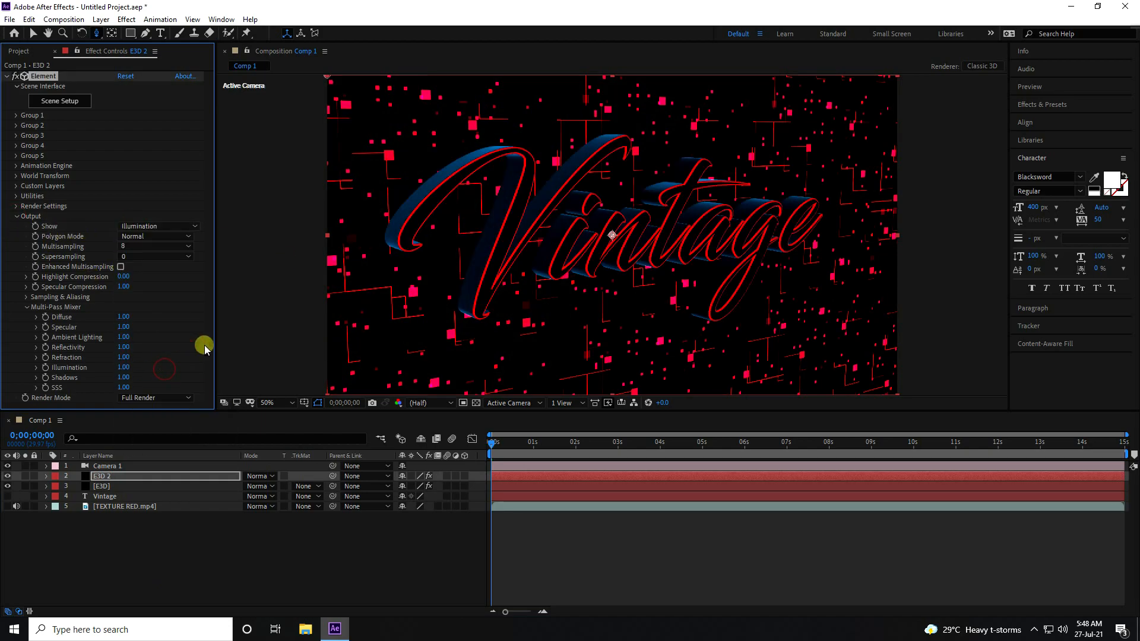
click(16, 216)
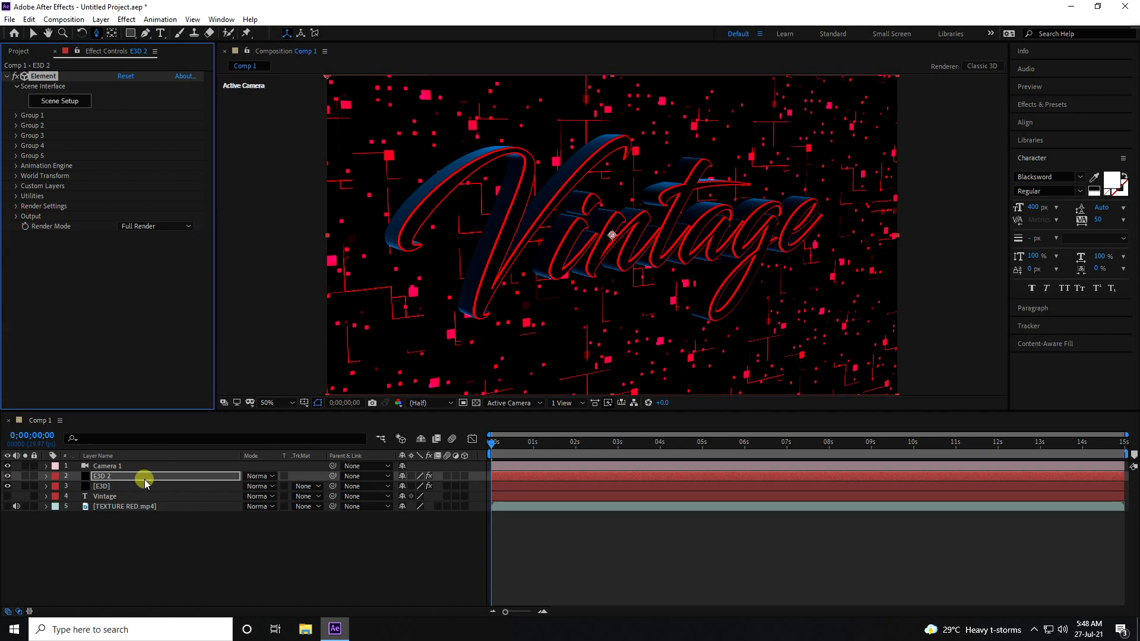
click(272, 476)
click(311, 223)
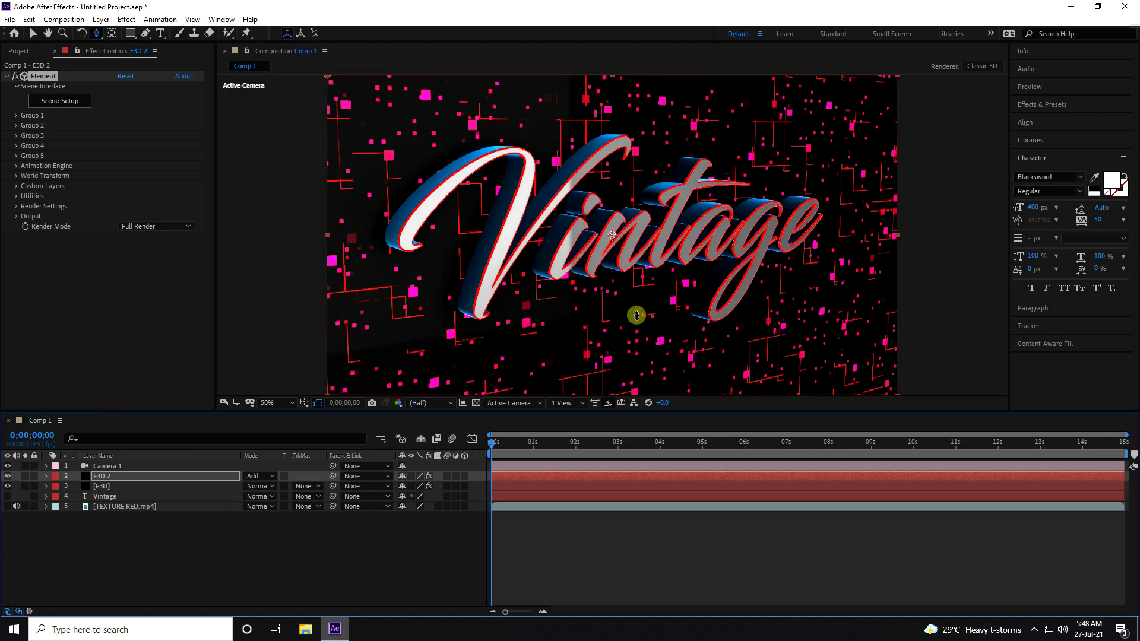
- Turn on Depth of Field in Camera 1's options, with an aperture of 200 pixels and a blur level of 200%
click(63, 467)
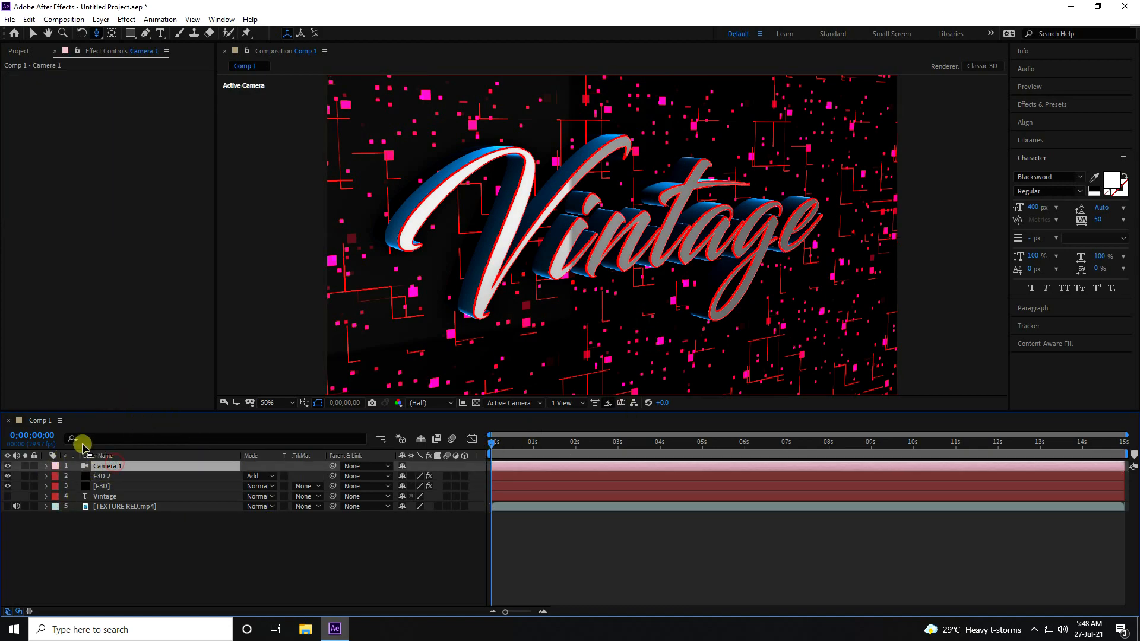
click(46, 466)
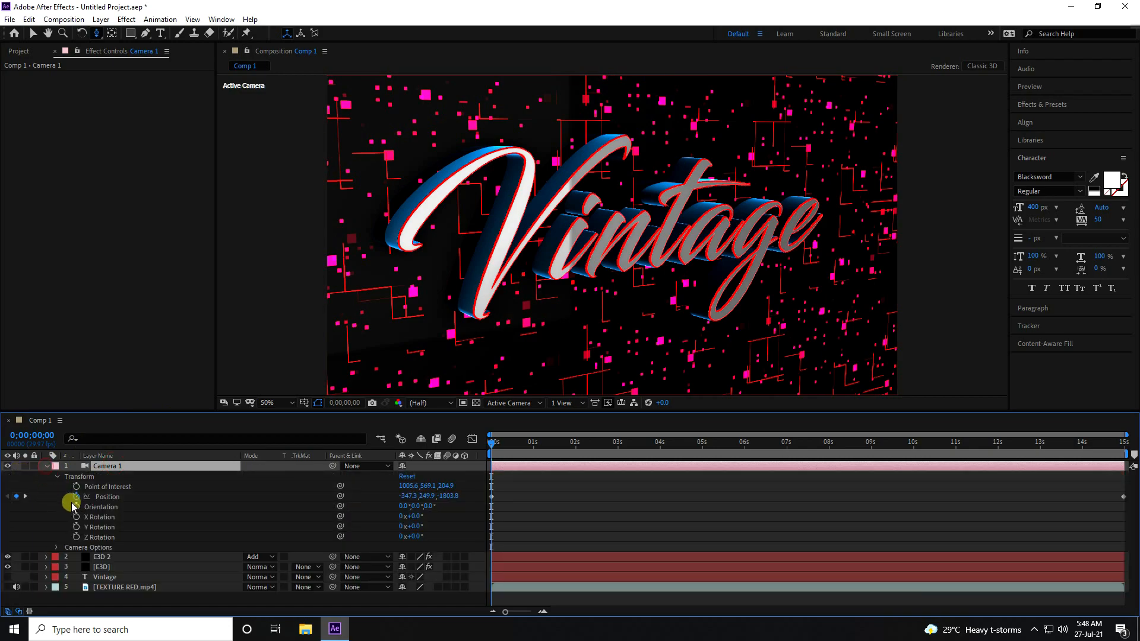
click(58, 478)
click(56, 486)
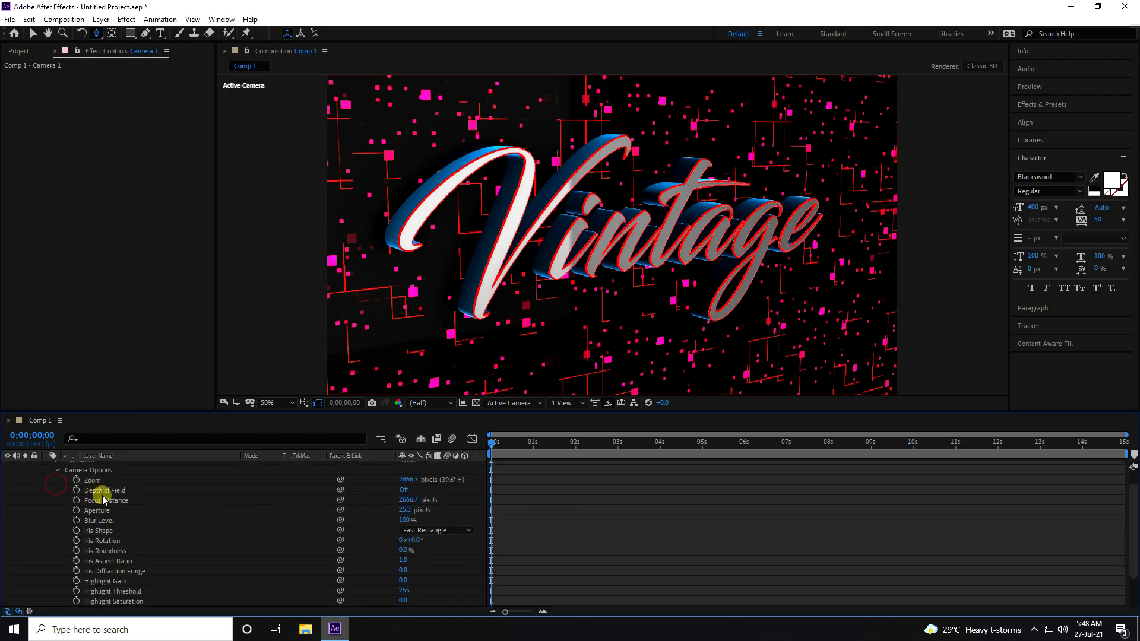
click(404, 490)
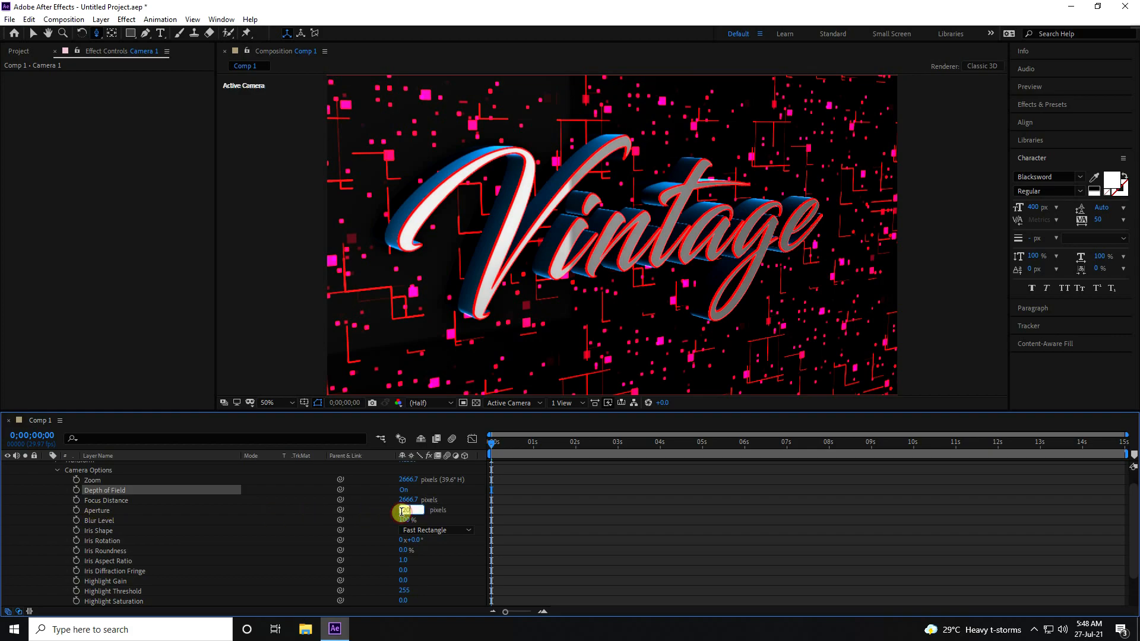
key(Return)
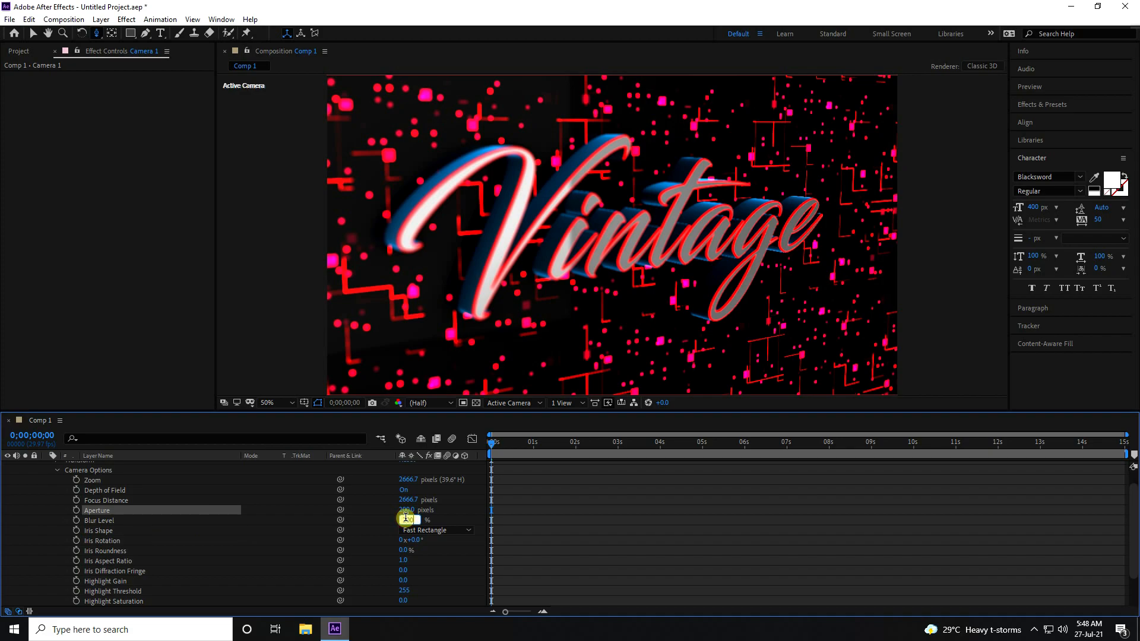
text(200)
key(Return)
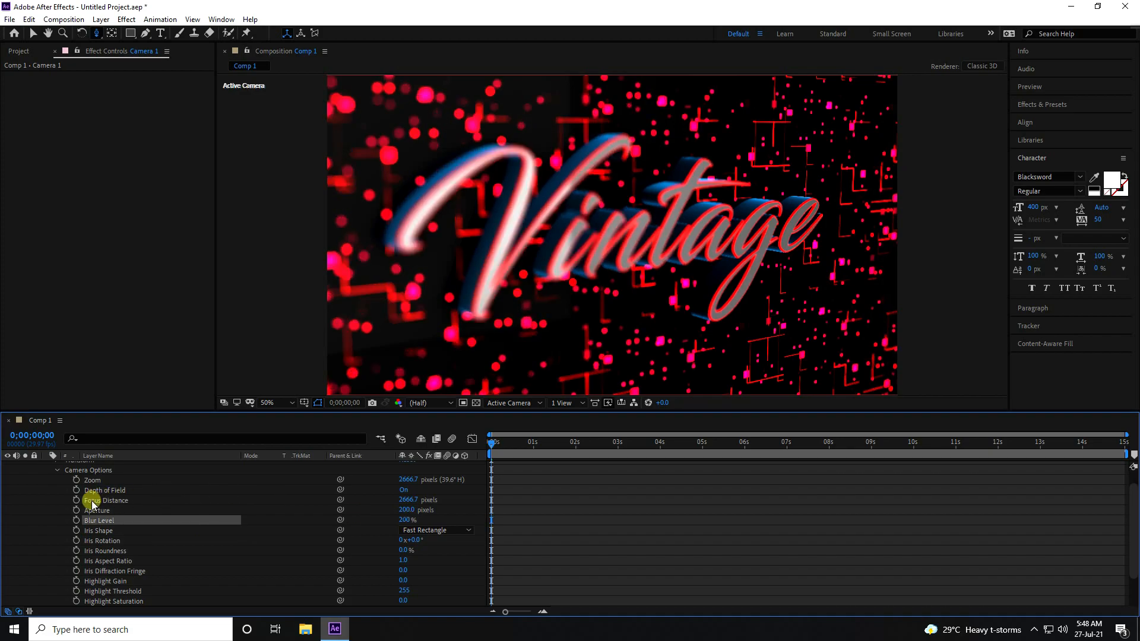
- Start keyframing the camera's Focus Distance at 0;00;00;00 with a value of 1800 pixels
click(76, 500)
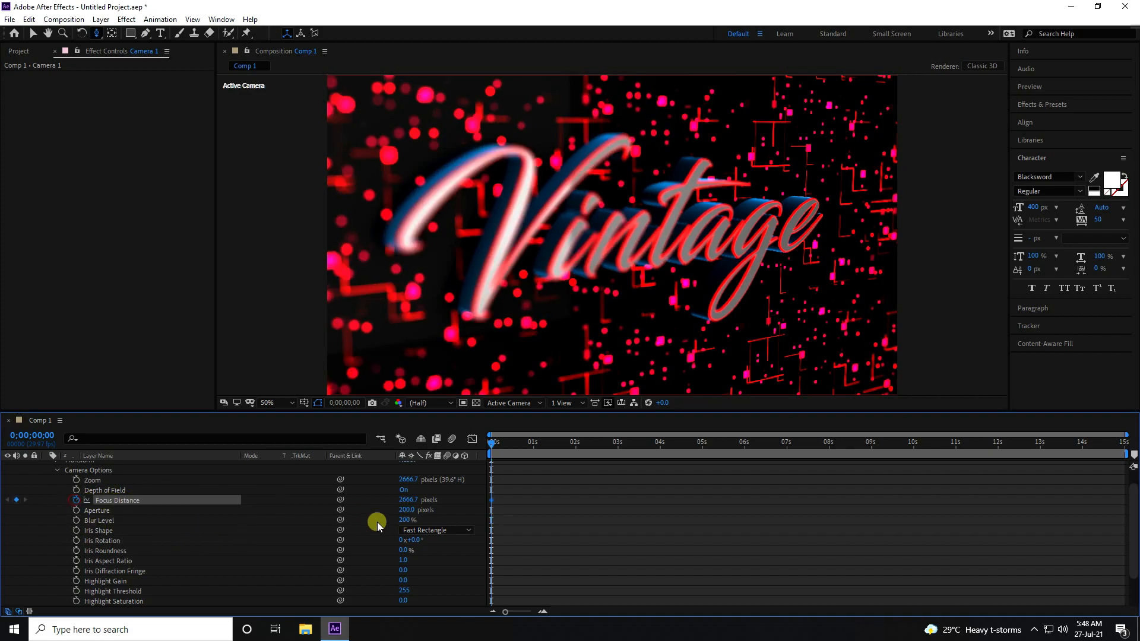
click(403, 499)
text(1500)
key(Return)
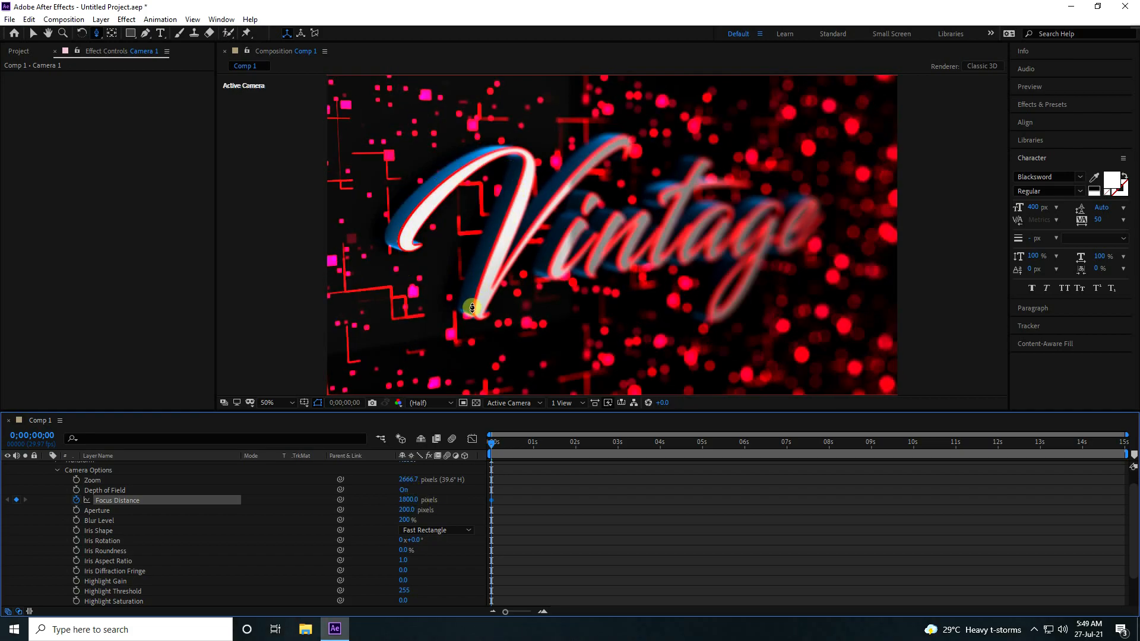
- Set the composition's preview resolution to Full and activate the Selection tool
click(427, 402)
click(431, 427)
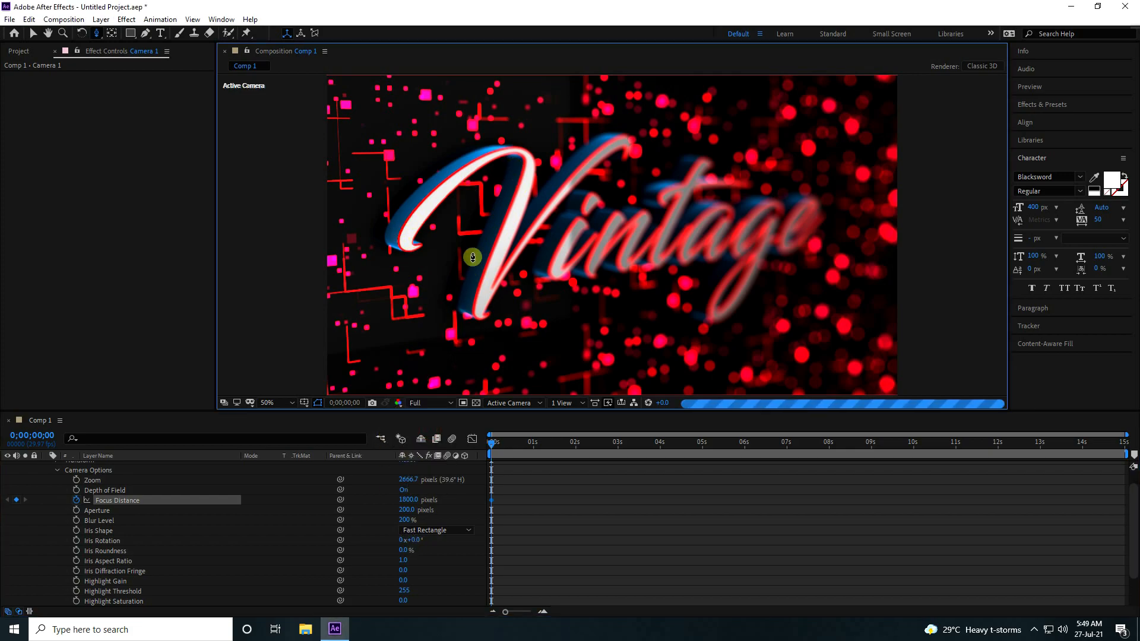
click(33, 34)
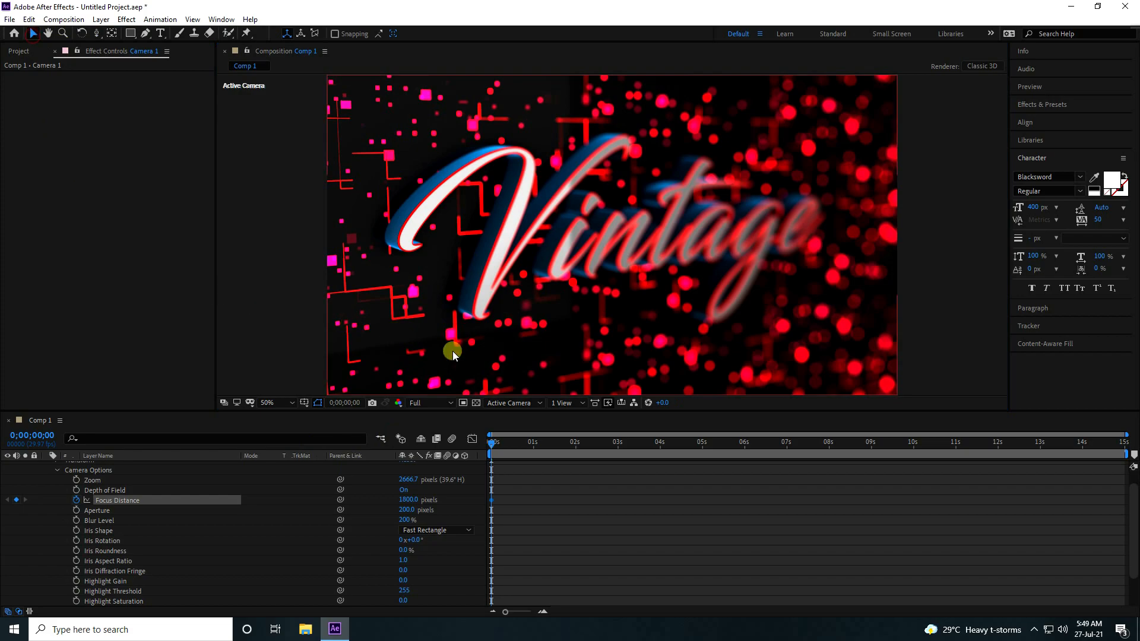
- Change the Focus Distance keyframe at 0;00;00;00 to 2000 pixels
click(410, 500)
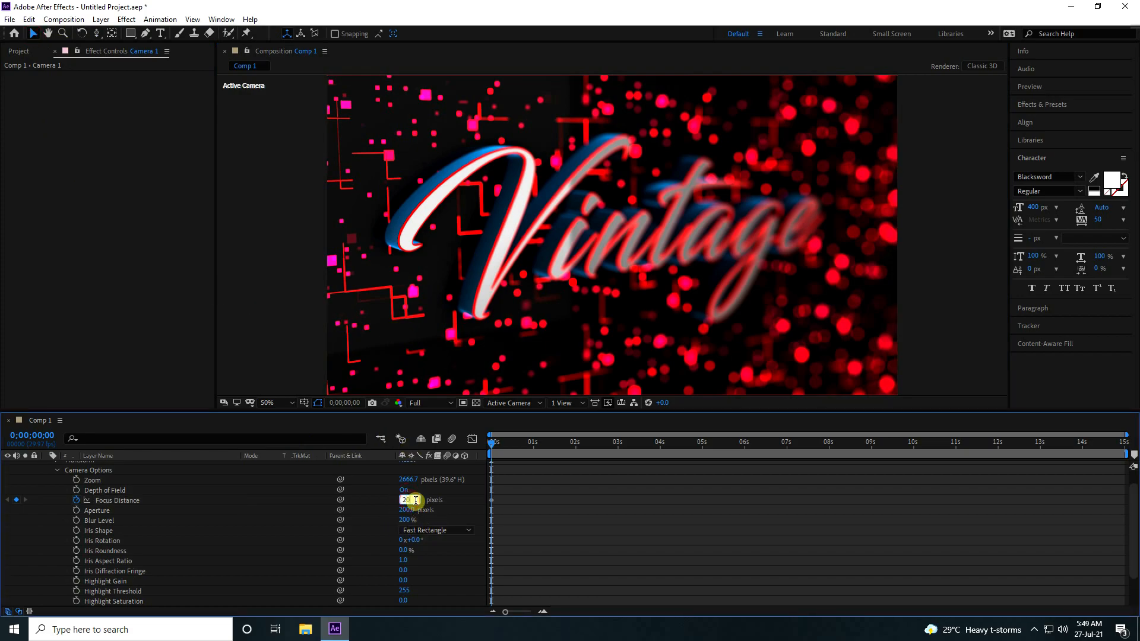
key(Return)
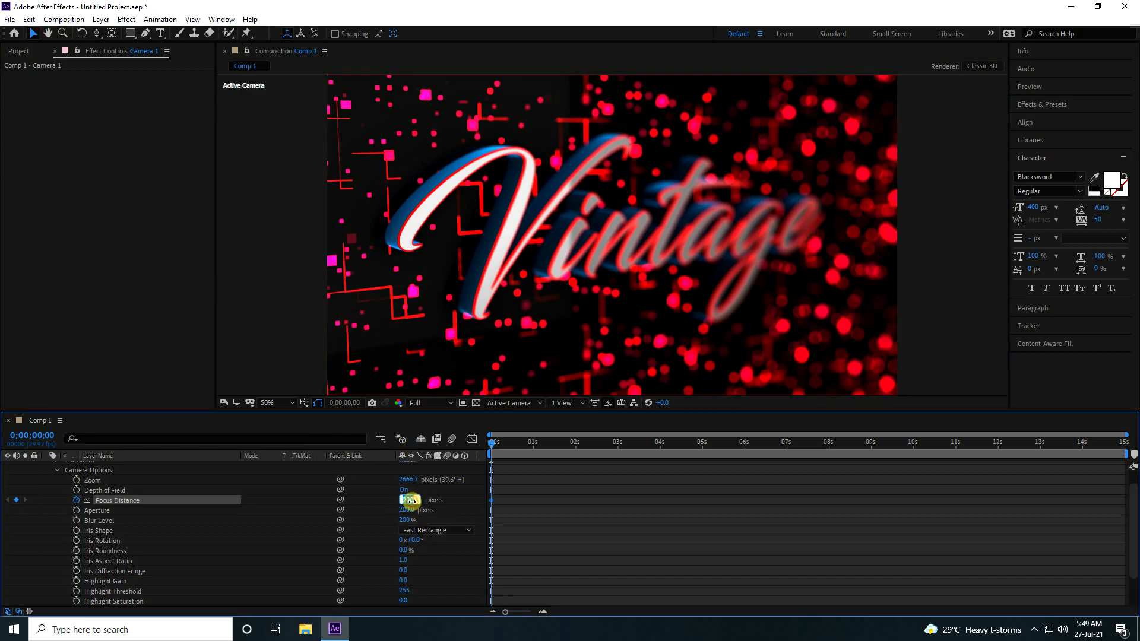
click(412, 500)
text(2000)
key(Return)
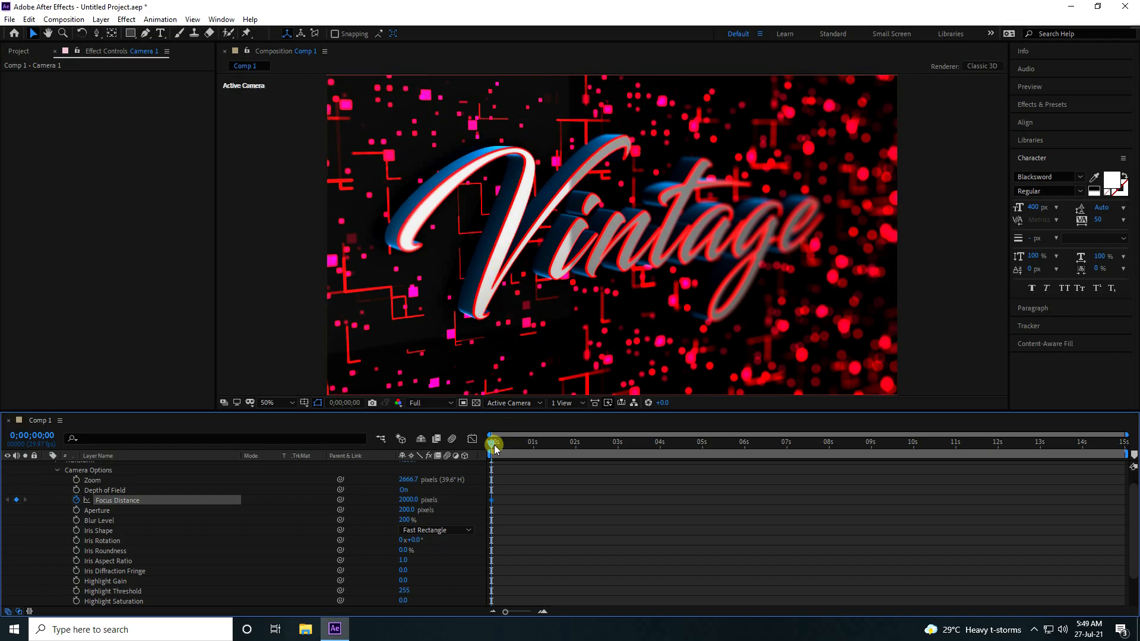
- Add camera Focus Distance keyframes of 1800 pixels at 0;00;04;00 and 1600 pixels at 0;00;07;29
click(660, 441)
drag(408, 502, 137, 504)
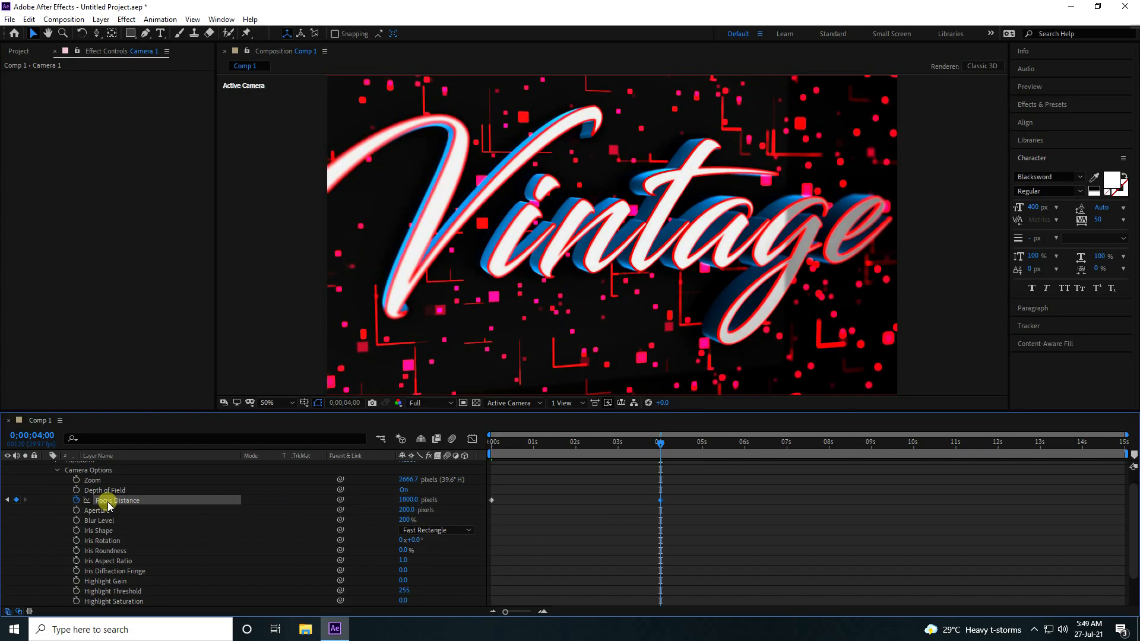
click(829, 444)
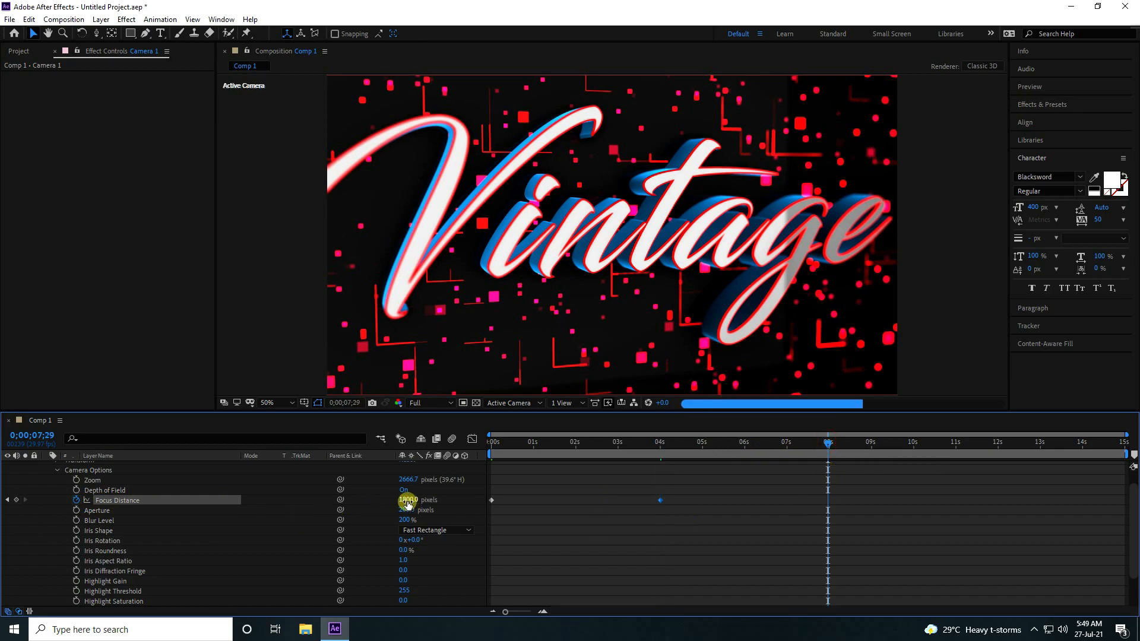
click(407, 502)
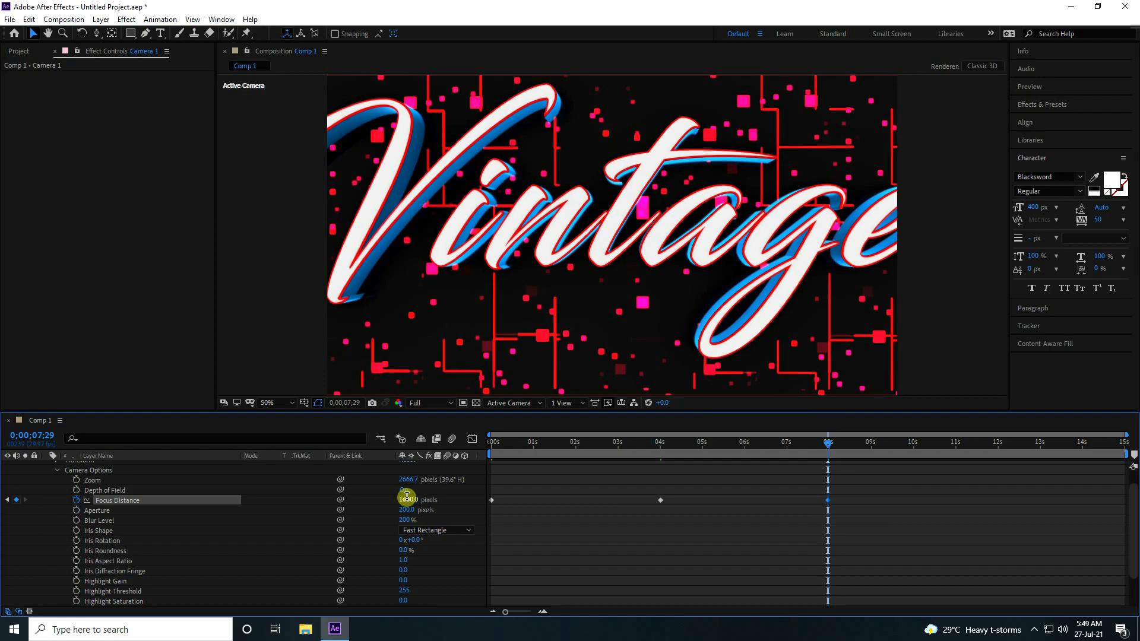
- Add a Focus Distance keyframe at 0;00;10;29, trying 1500 pixels first and settling on 1600 pixels
click(953, 444)
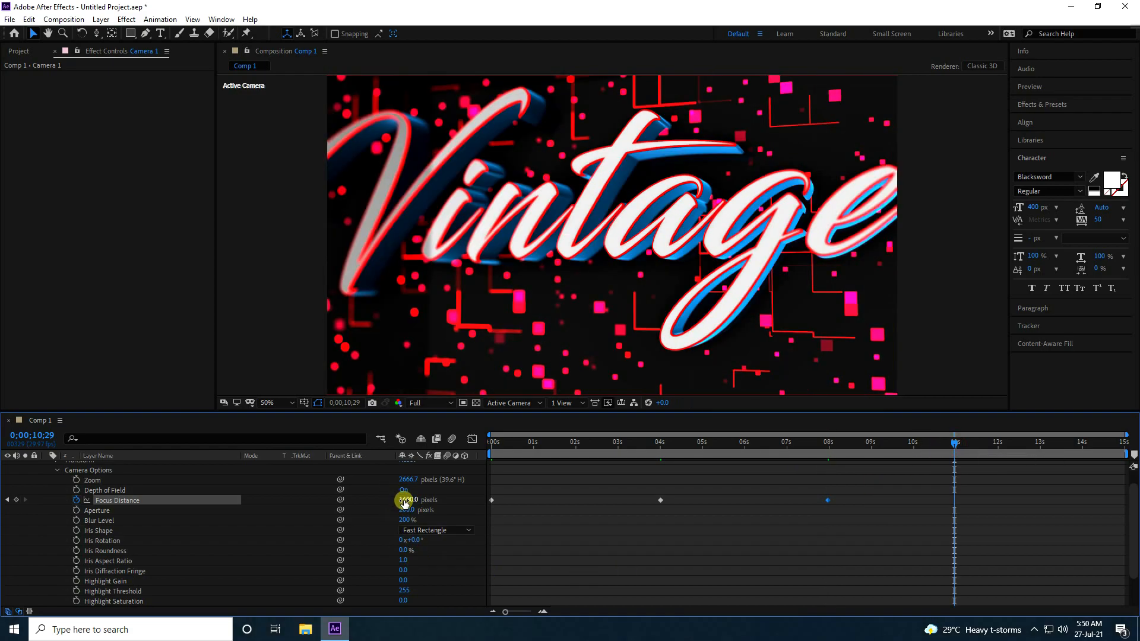
click(404, 500)
text(1500)
key(Return)
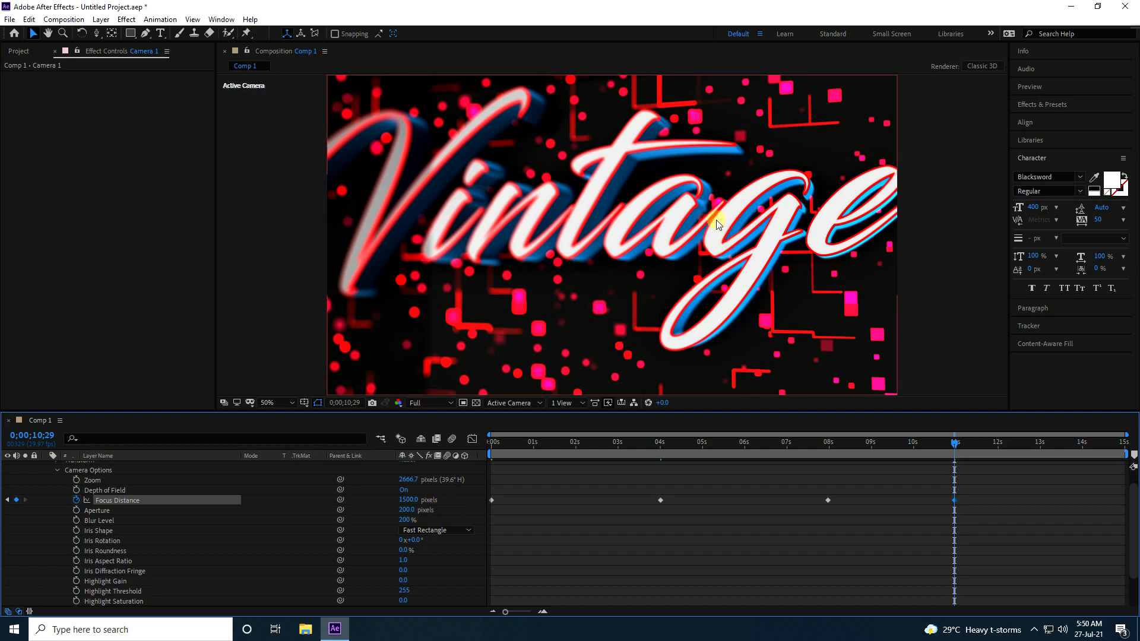
click(406, 500)
key(BackSpace)
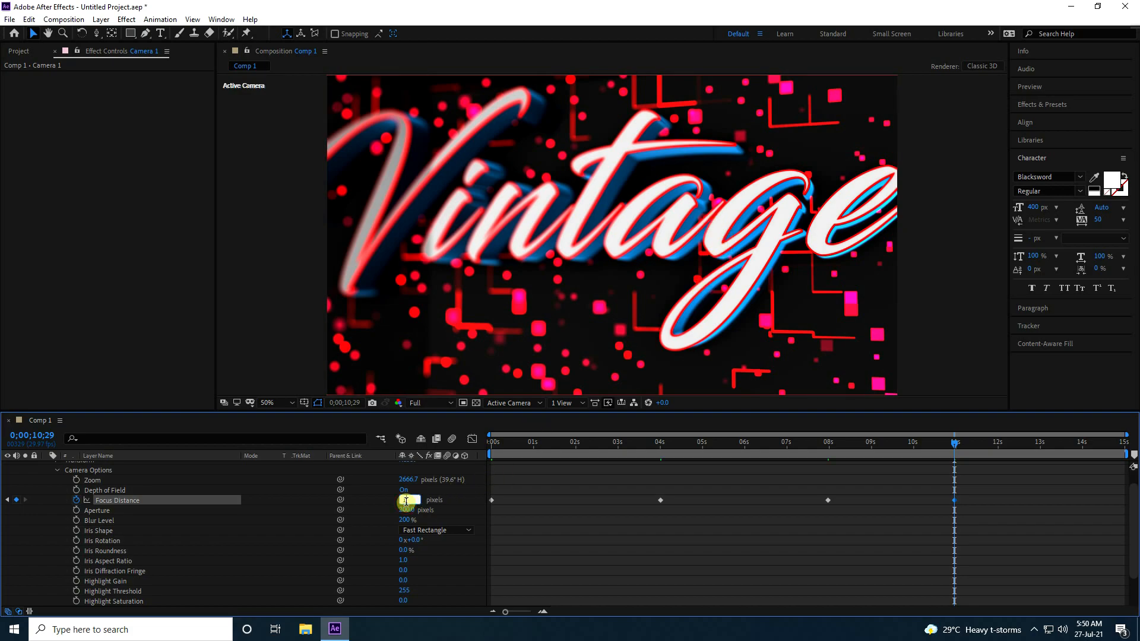
text(1600)
key(Return)
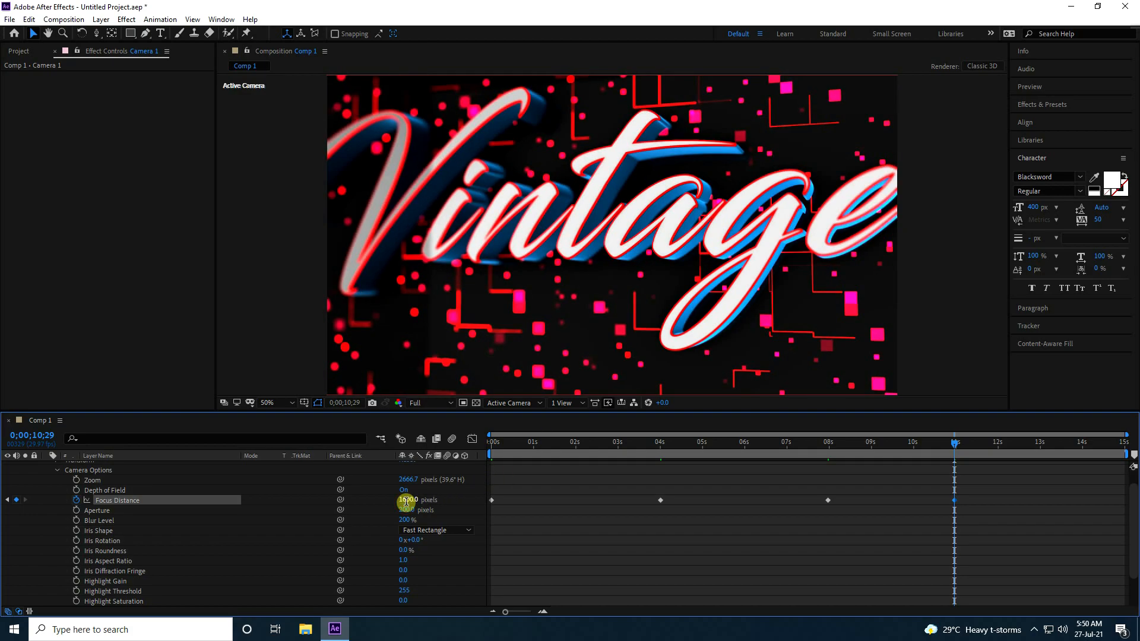
- Add a final Focus Distance keyframe of 1800 pixels at 0;00;14;29
drag(976, 440, 1133, 462)
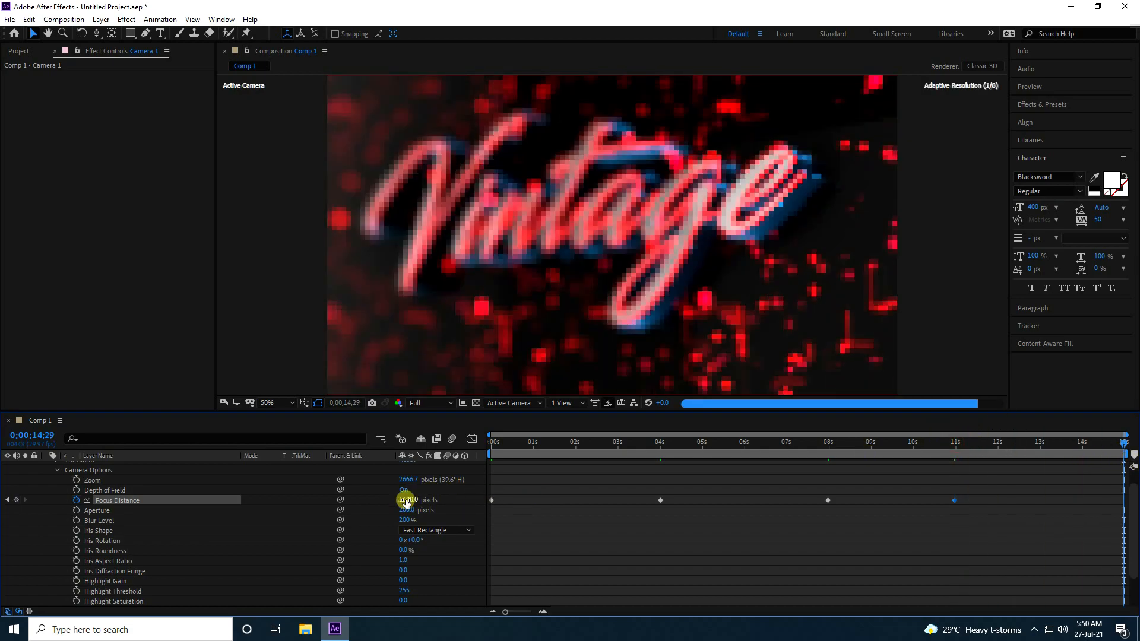
text(1800)
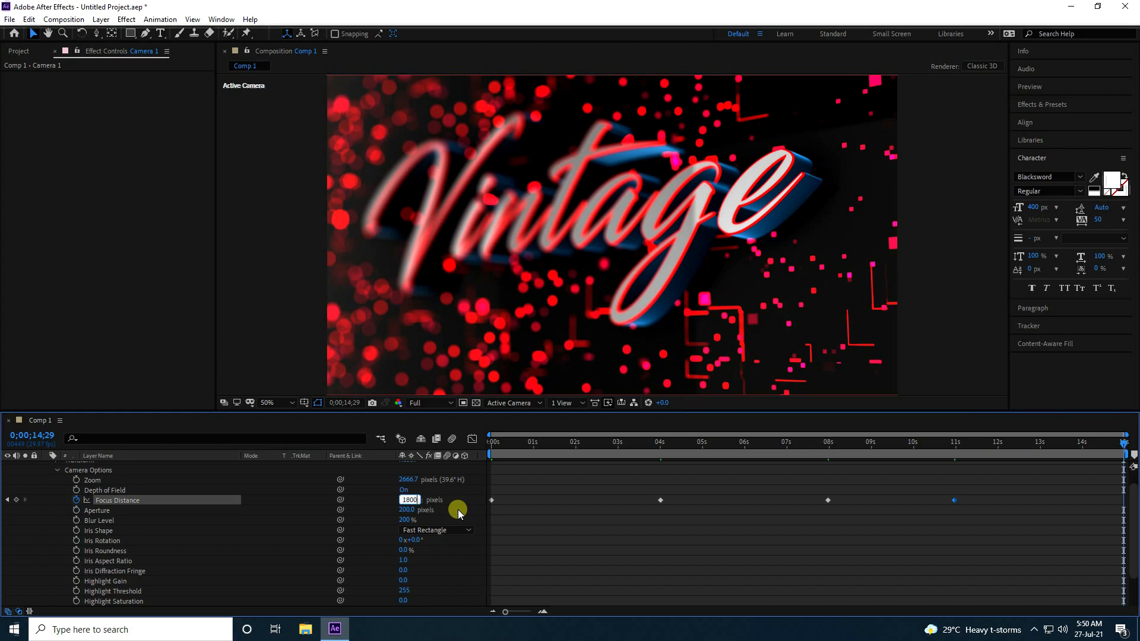
key(Return)
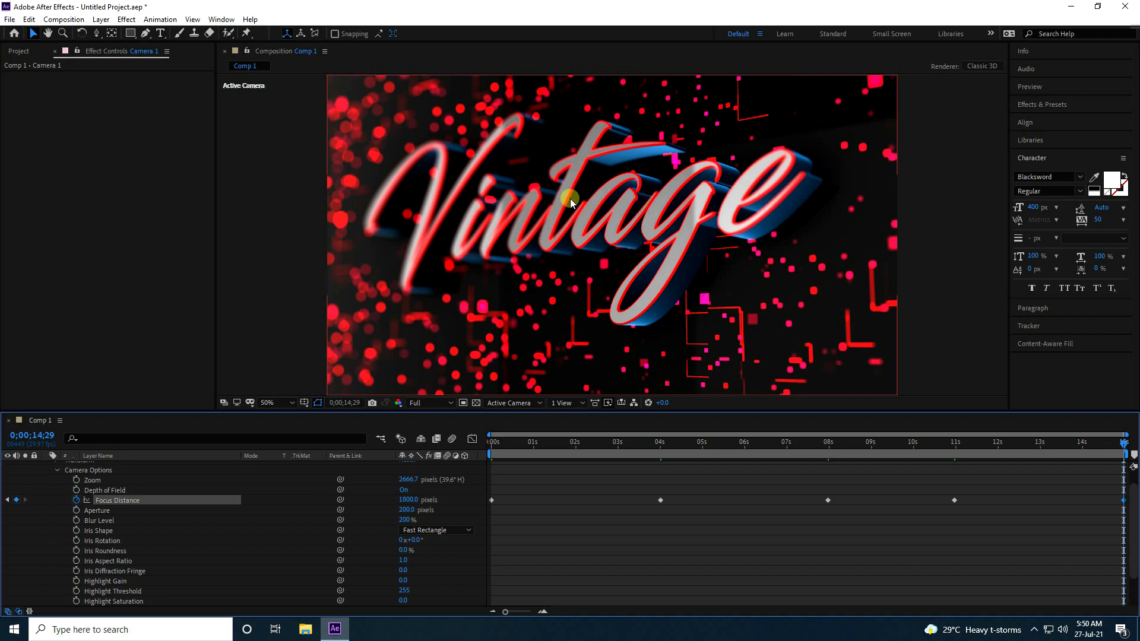
- Return the playhead to 0;00;00;00 and collapse the properties of Camera 1
drag(523, 444, 470, 447)
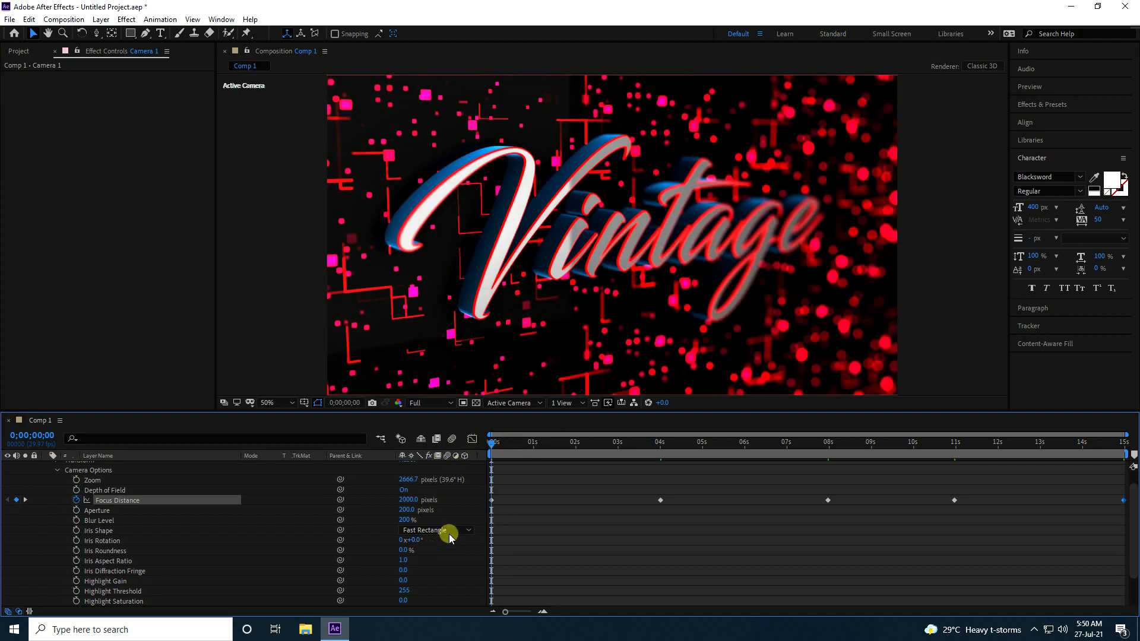
scroll(74, 511, up, 1)
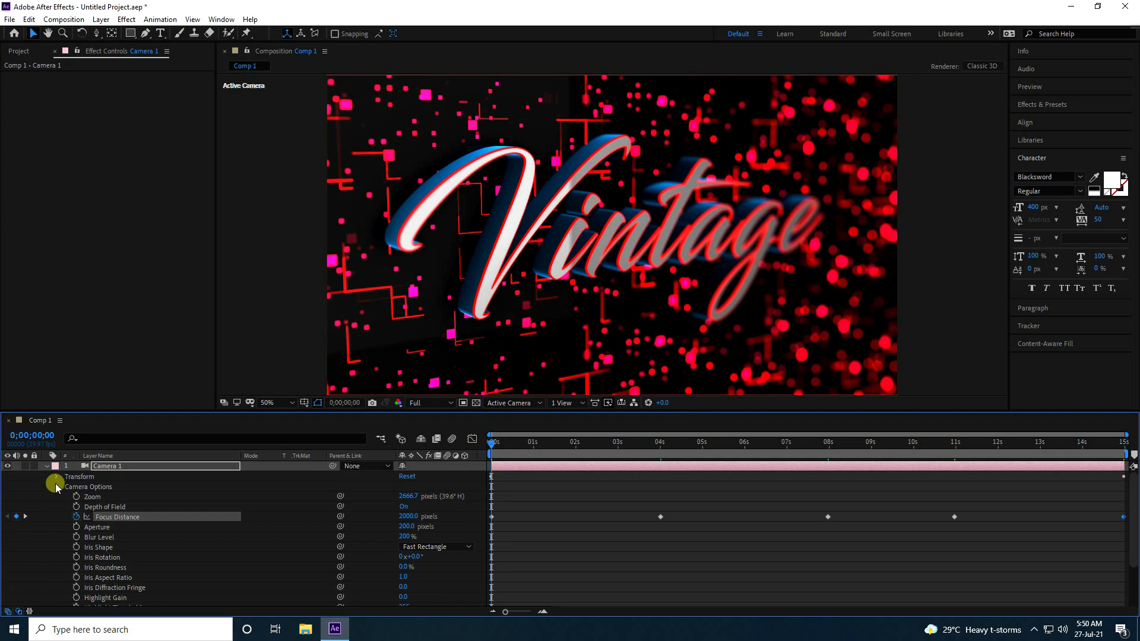
click(47, 466)
- Find the Stylize Glow effect and apply it to the E3D 2 layer
click(99, 477)
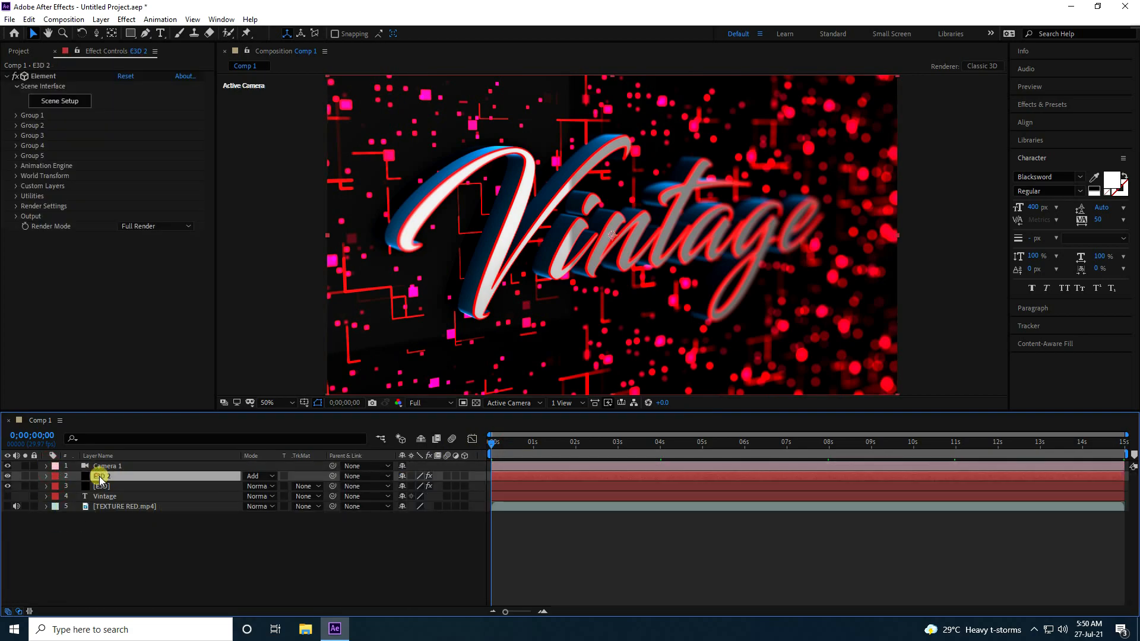
click(1039, 106)
click(1043, 120)
text(glow)
drag(1060, 234, 623, 273)
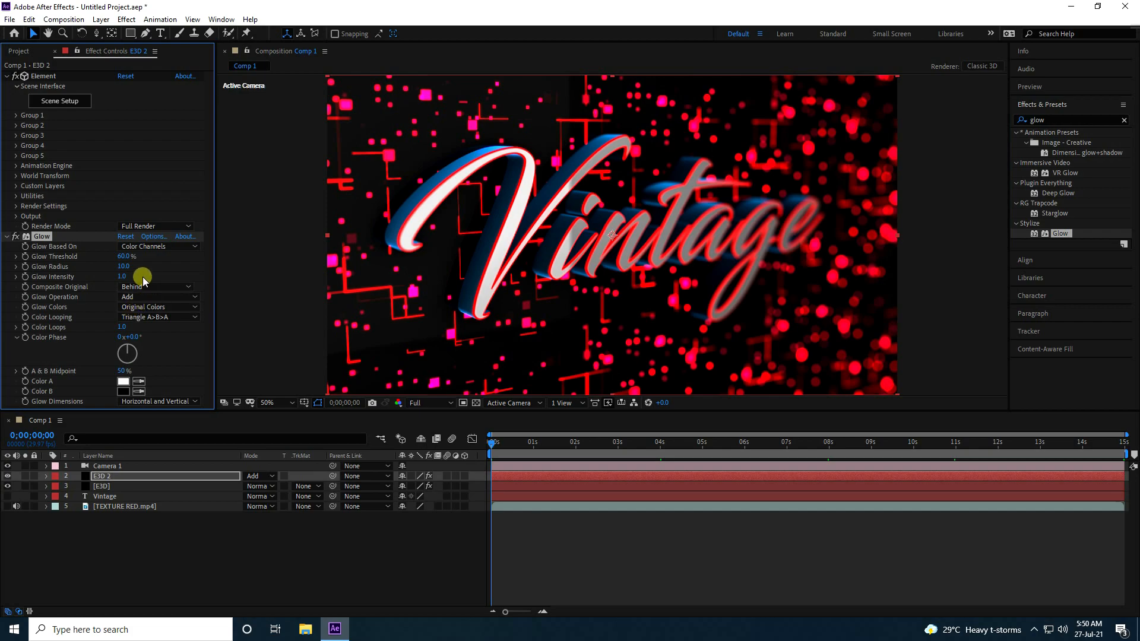
- Set the Glow Threshold to 100% and the Glow Radius to 100, and collapse the Glow settings
text(100)
key(Tab)
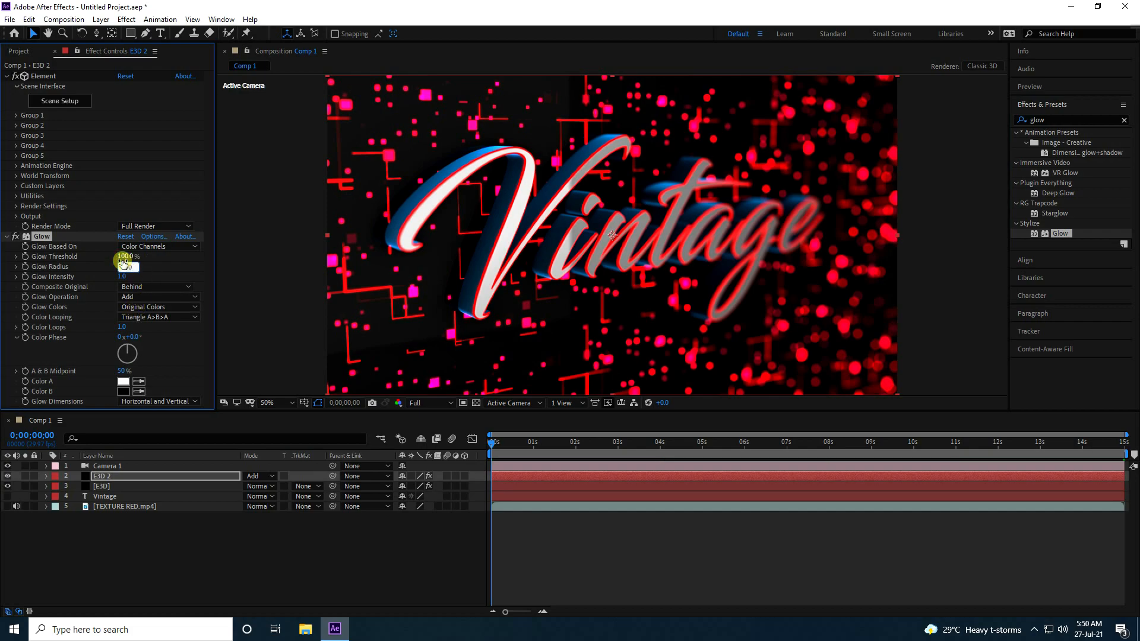
text(100)
key(Return)
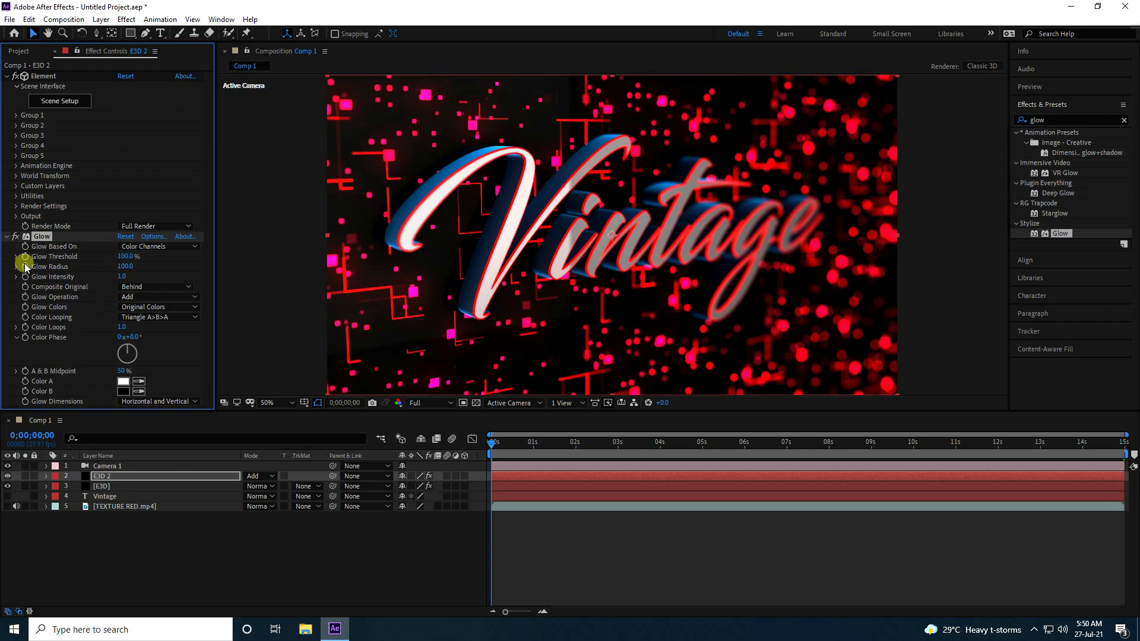
click(6, 237)
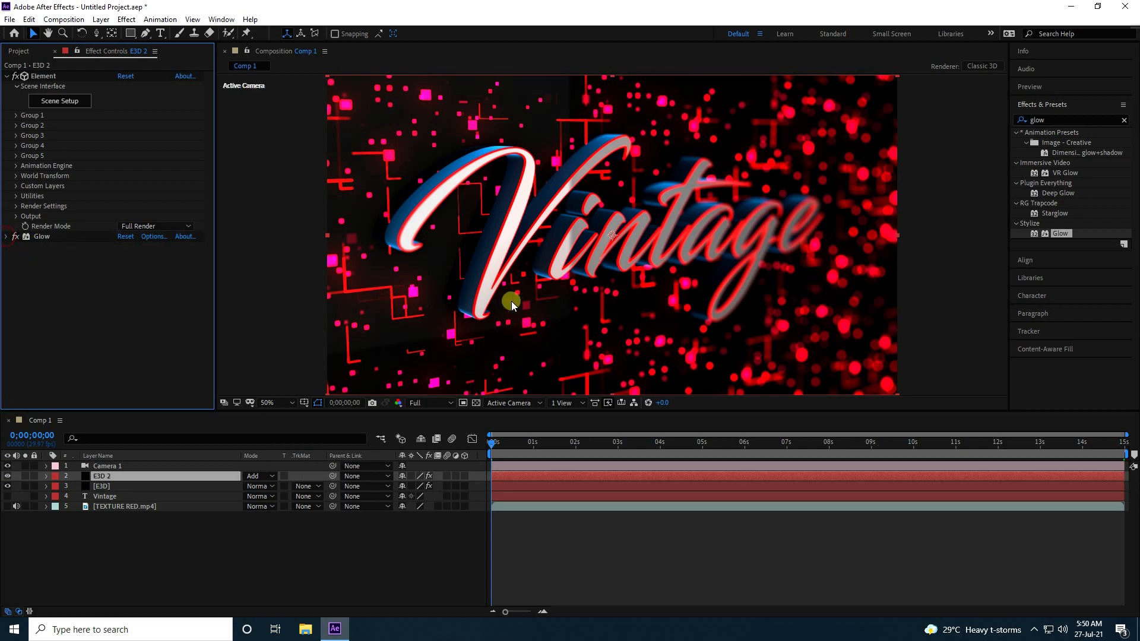
- Apply the Color Correction Exposure effect to the E3D 2 layer and set its master exposure to 1.00
click(1057, 121)
text(exp)
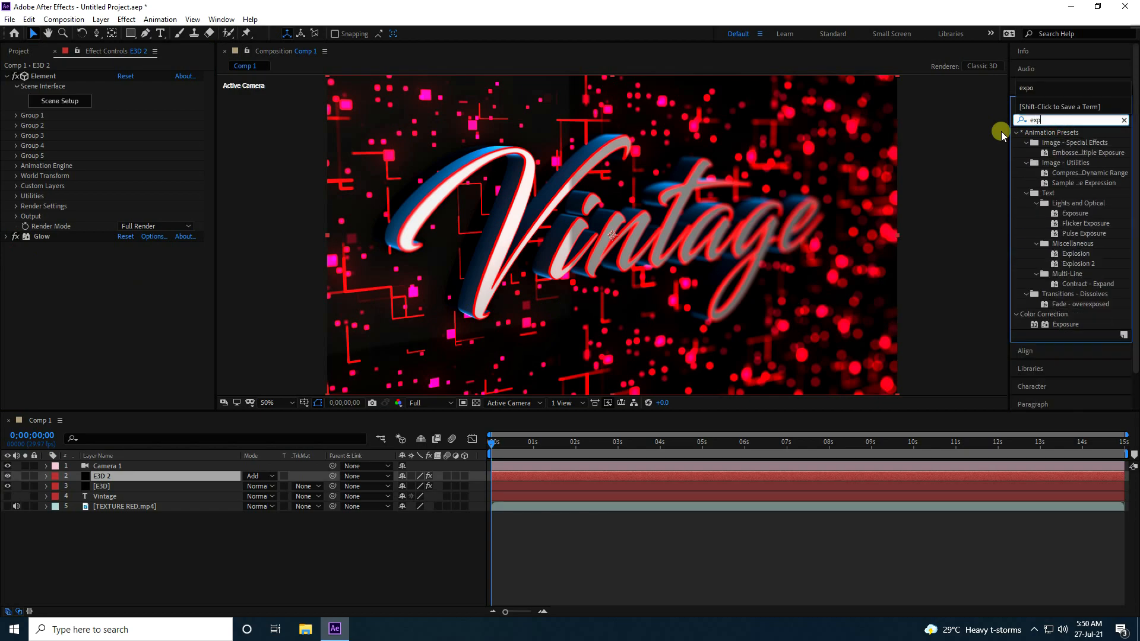
drag(1065, 324, 109, 312)
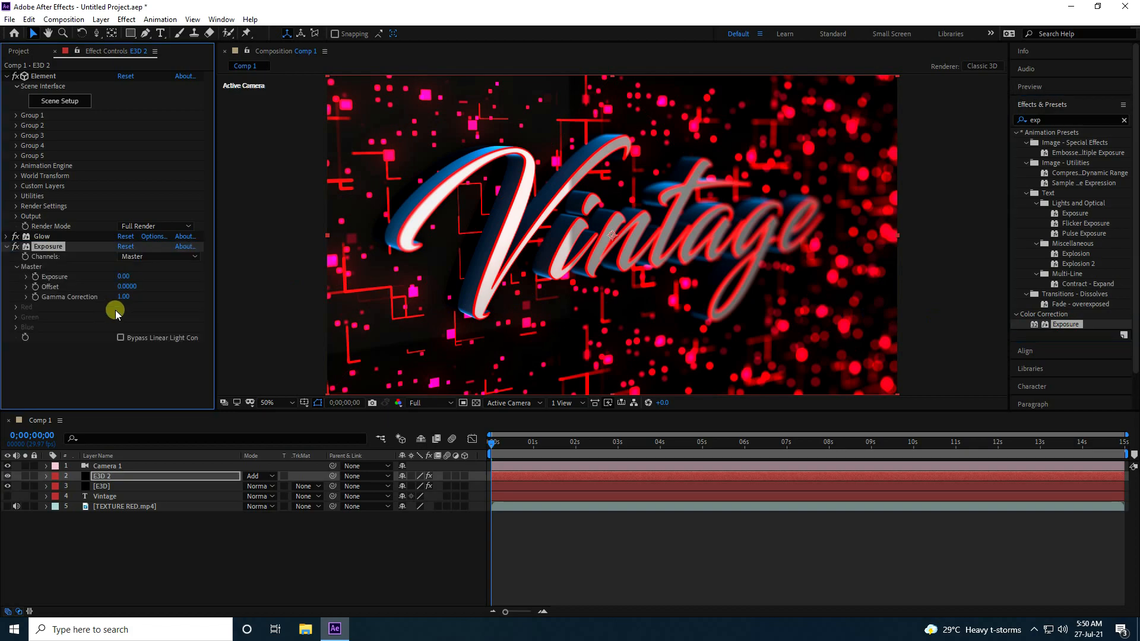
click(123, 277)
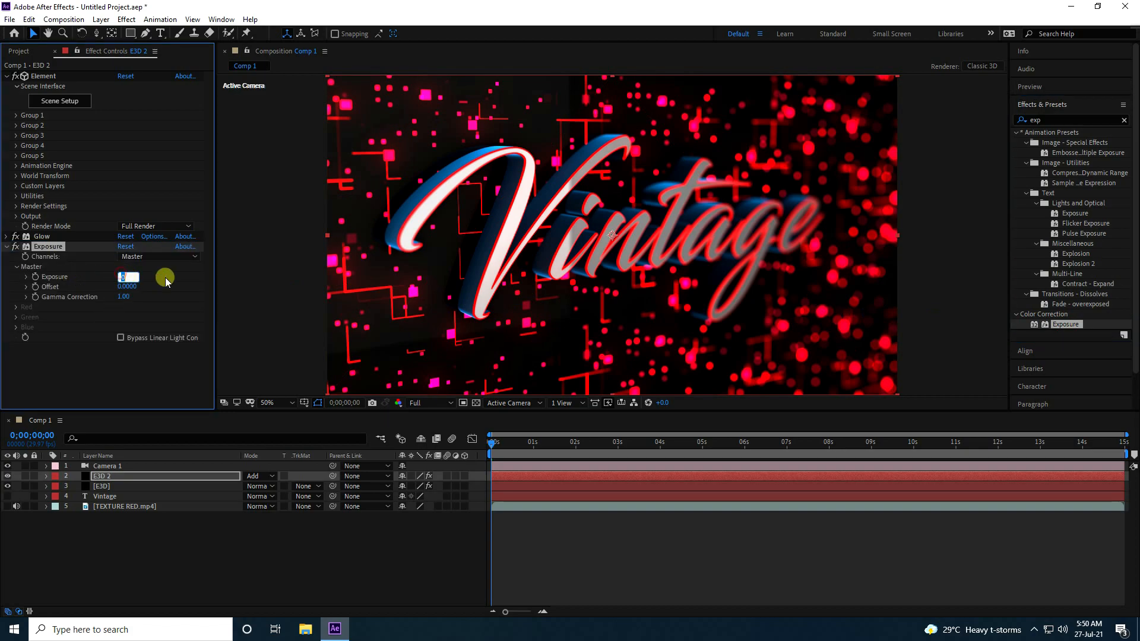
key(Return)
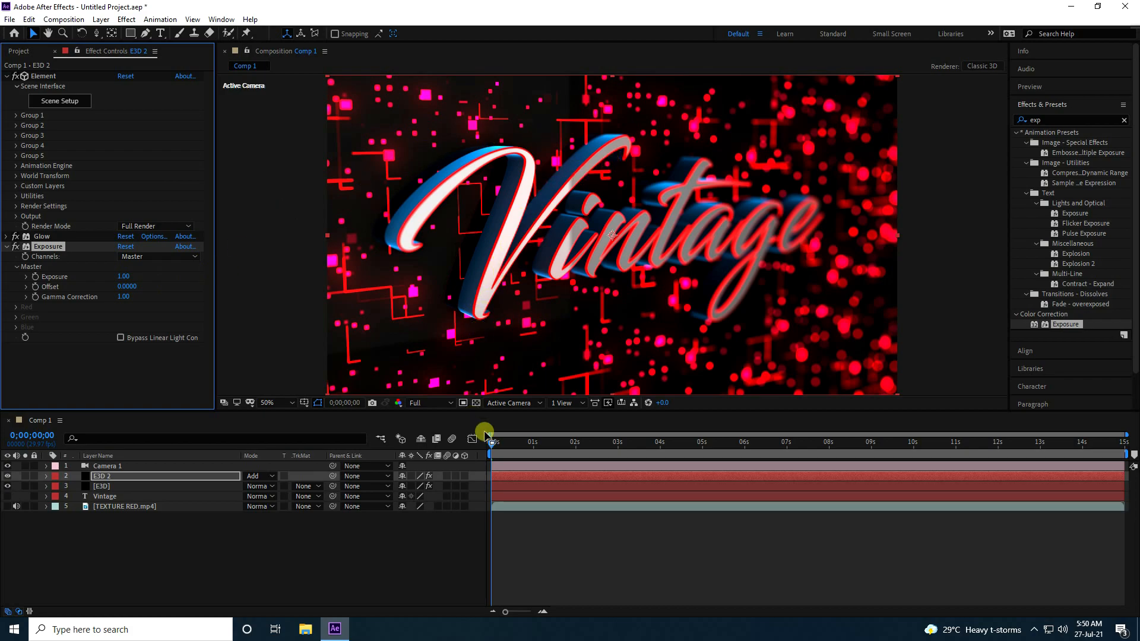
- Apply the Curves effect to the E3D 2 layer and shape a gentle S-curve that lowers the shadows and lifts the highlights
click(6, 247)
click(1048, 120)
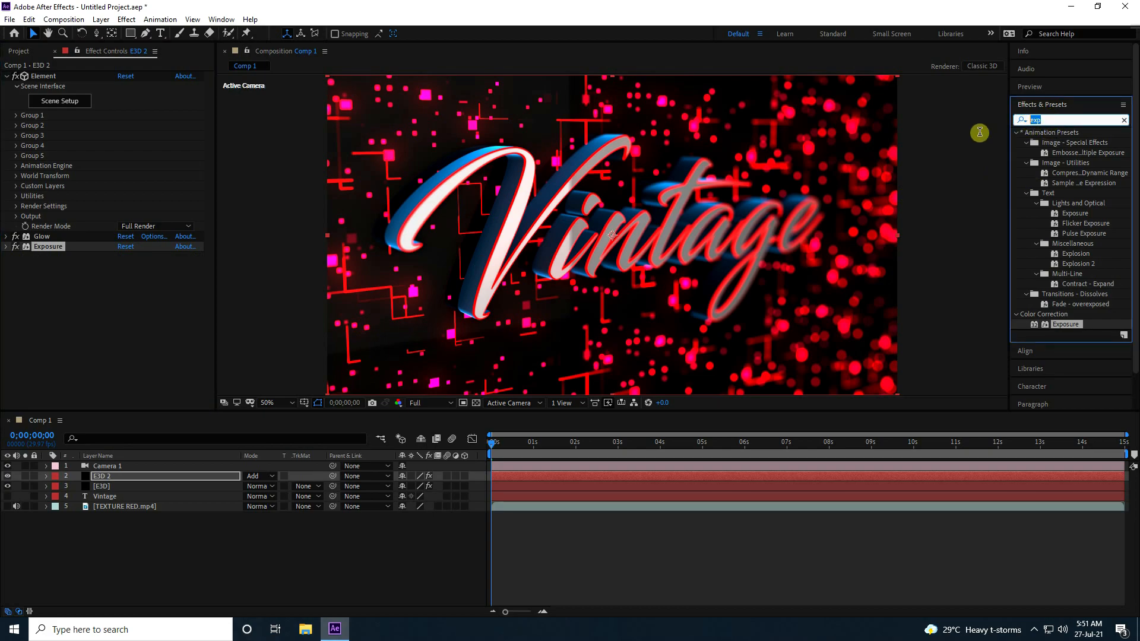
text(cur)
drag(1062, 253, 547, 256)
drag(112, 311, 64, 343)
drag(117, 295, 122, 269)
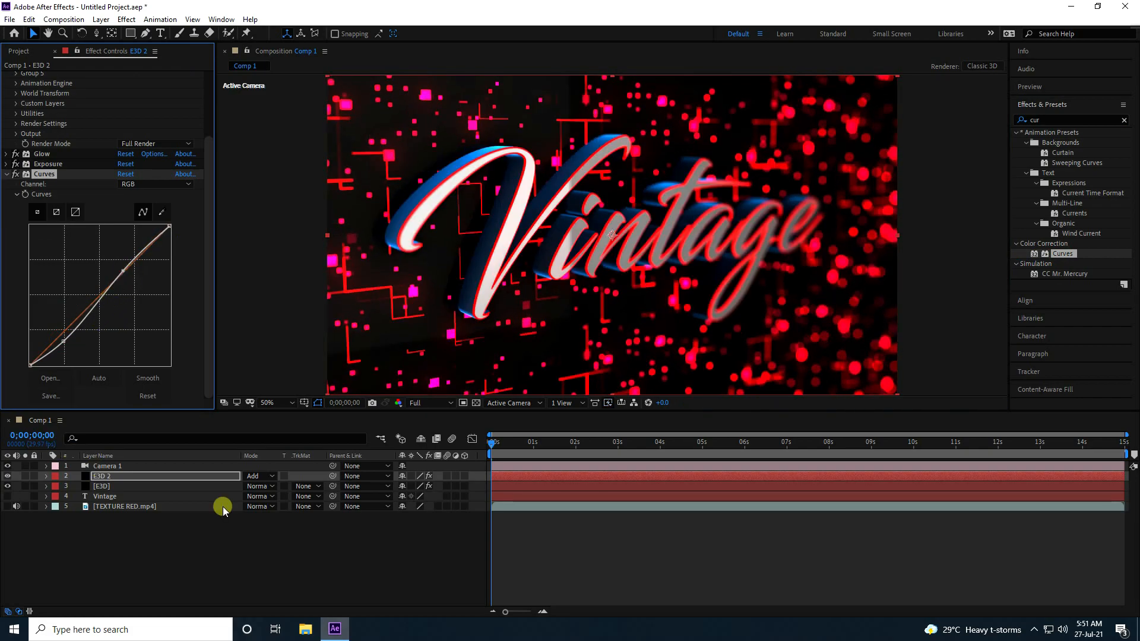
- Inspect the graded text up close at Full resolution in an enlarged composition view, and play a preview of the animation
click(422, 405)
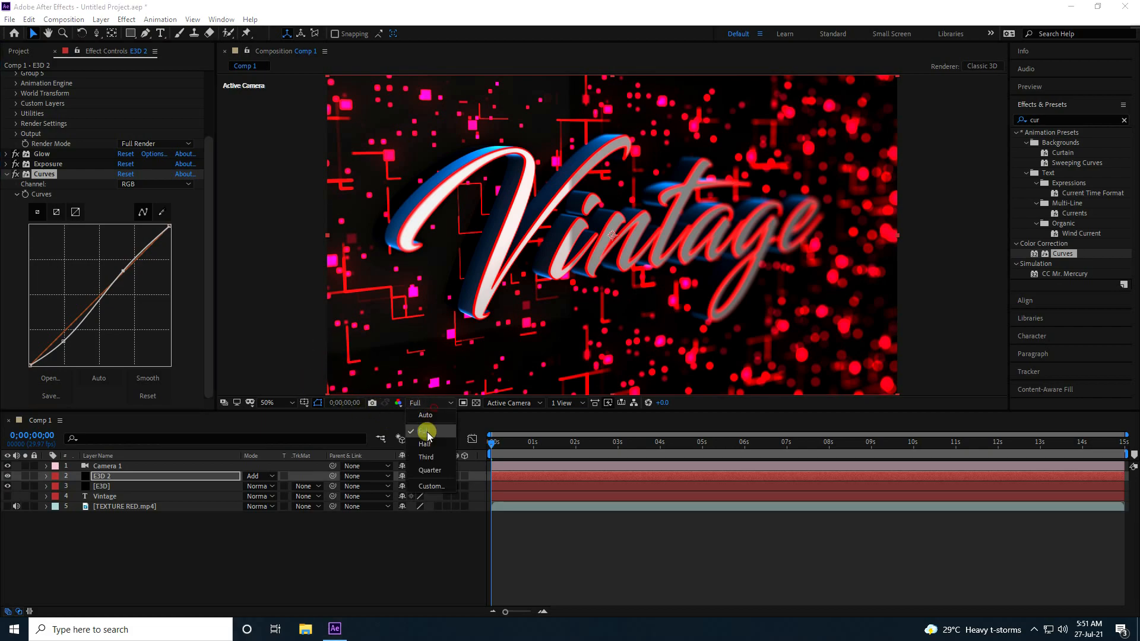
click(432, 434)
key(grave)
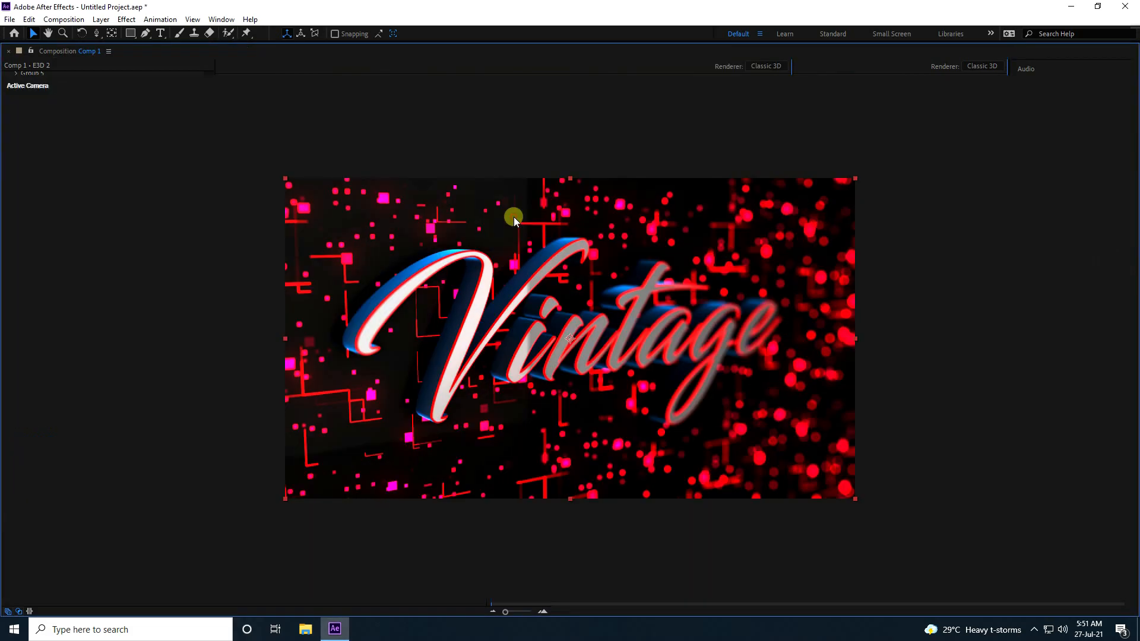
scroll(468, 333, up, 2)
key(h)
drag(534, 353, 554, 279)
key(grave)
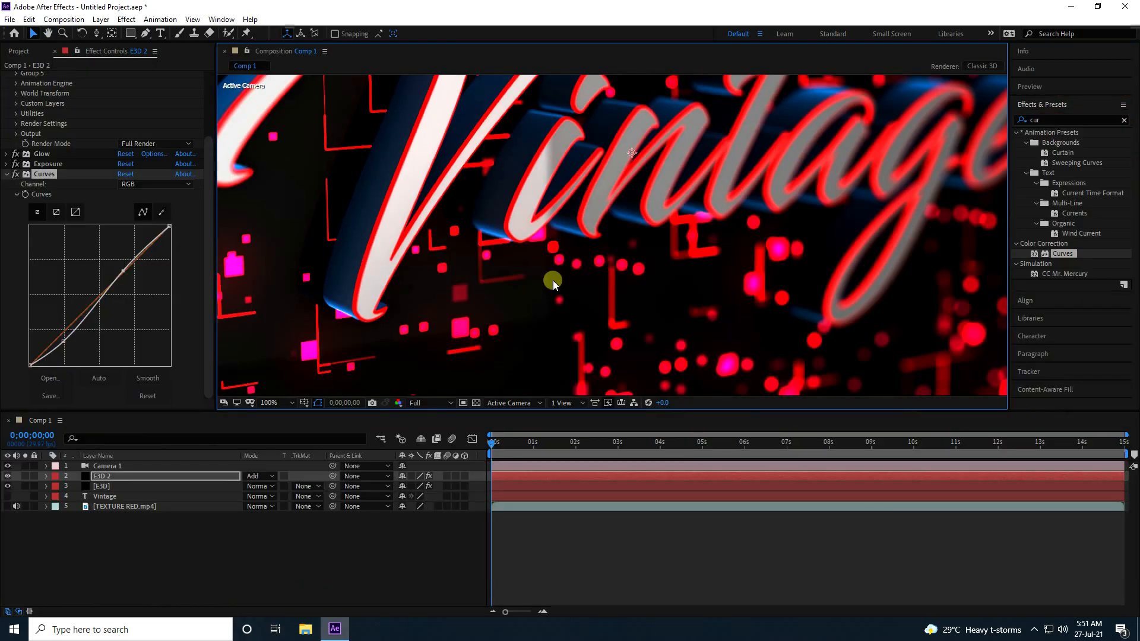
scroll(553, 280, down, 2)
scroll(553, 281, up, 3)
key(shift+slash)
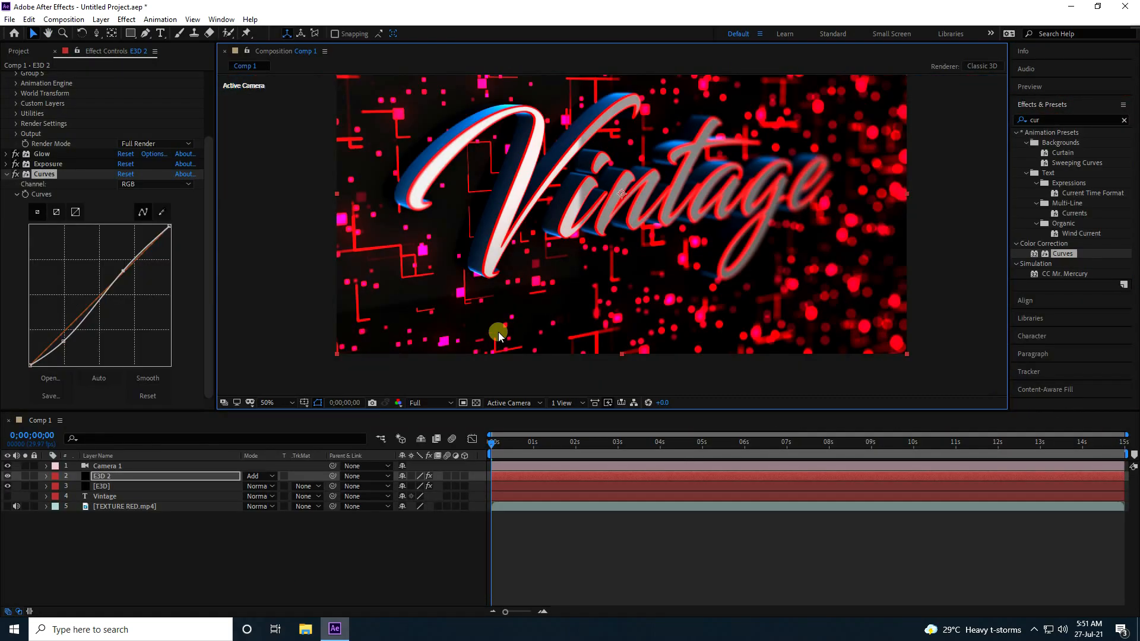
key(space)
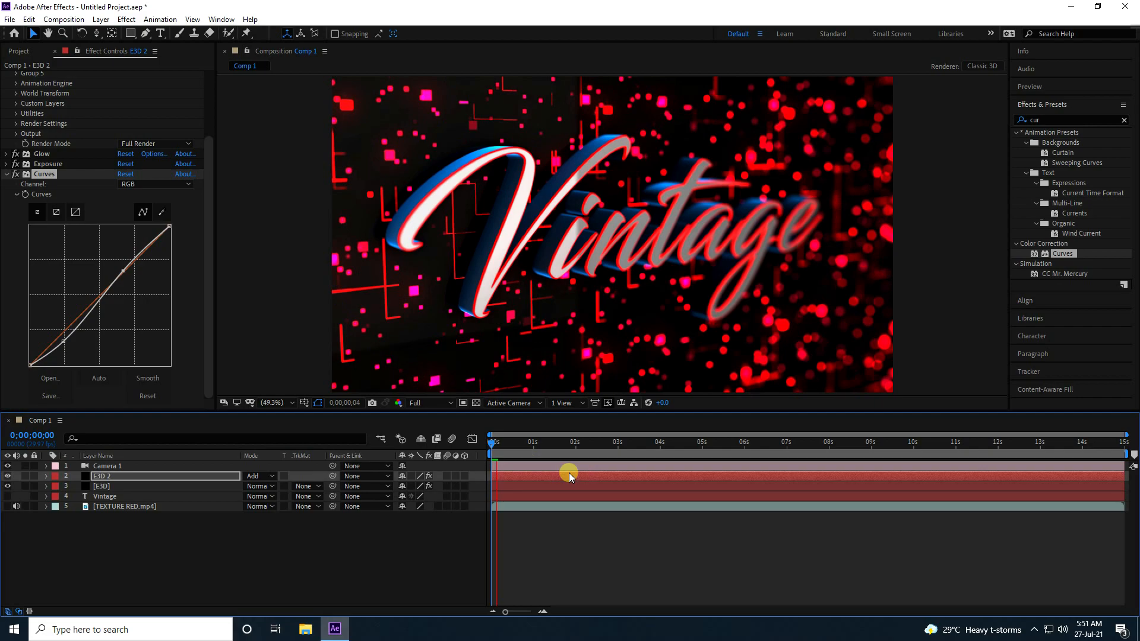